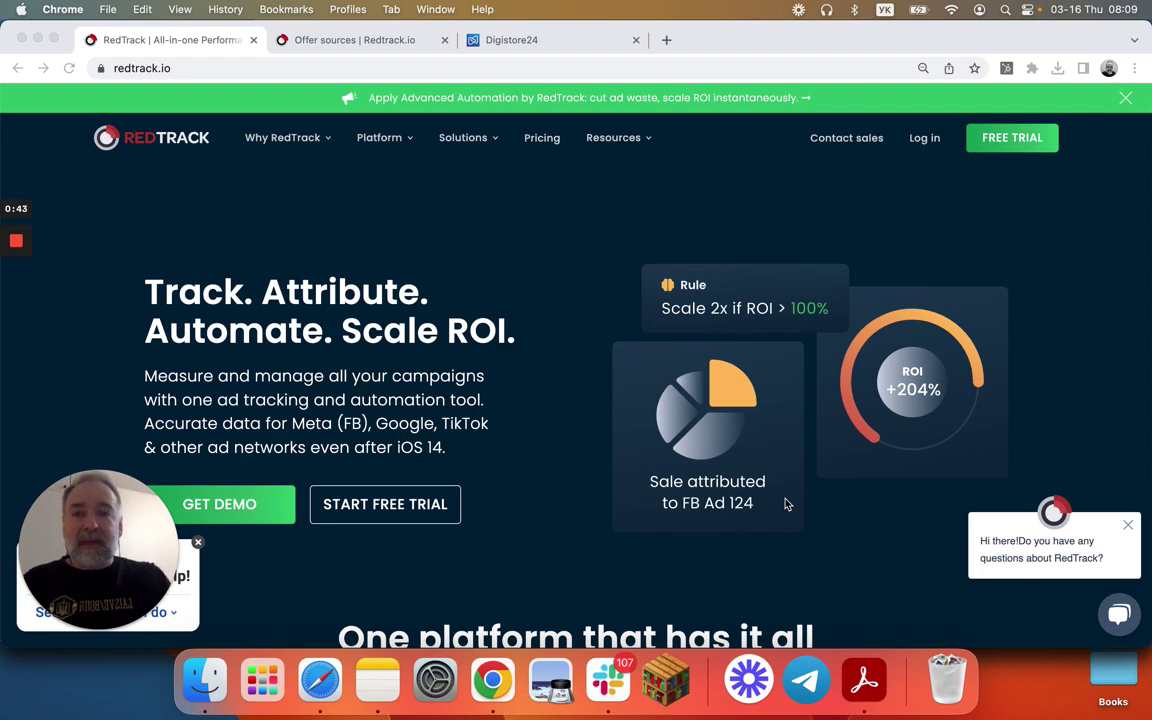
- Switch to the RedTrack Offer sources tab listing the Shopify Demo and WooCommerce Demo brands
left_click(382, 47)
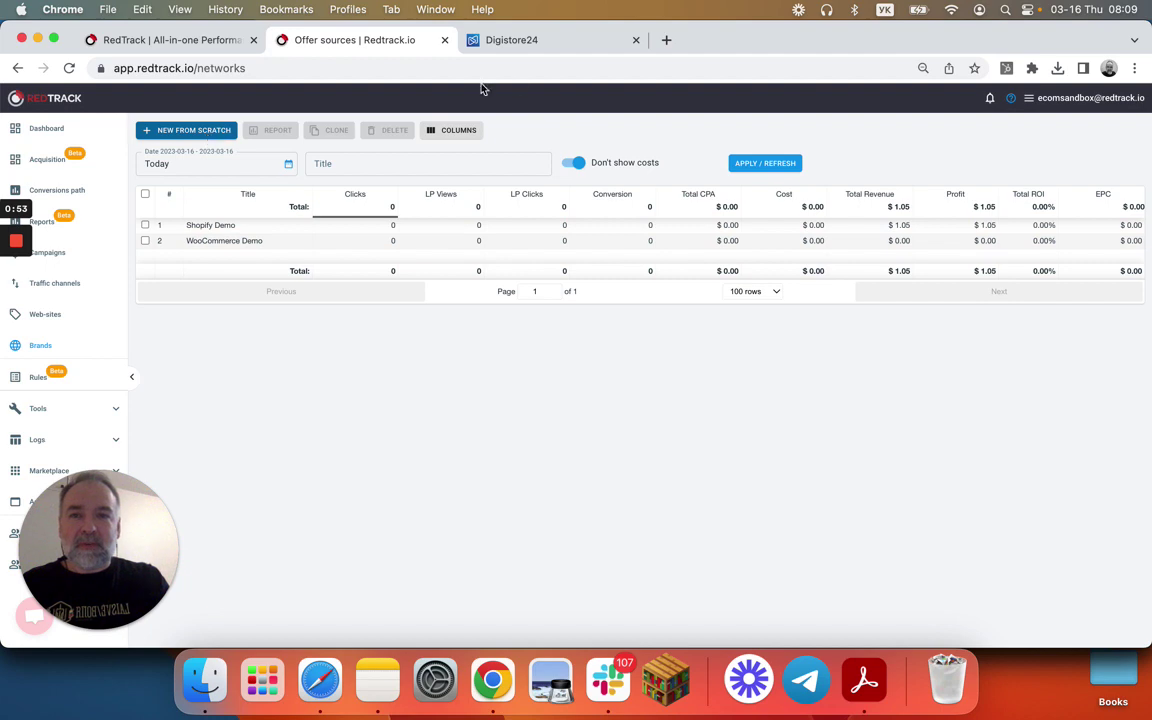
- Start a new brand from scratch, clear the trial name text, and keep USD as the currency
left_click(194, 132)
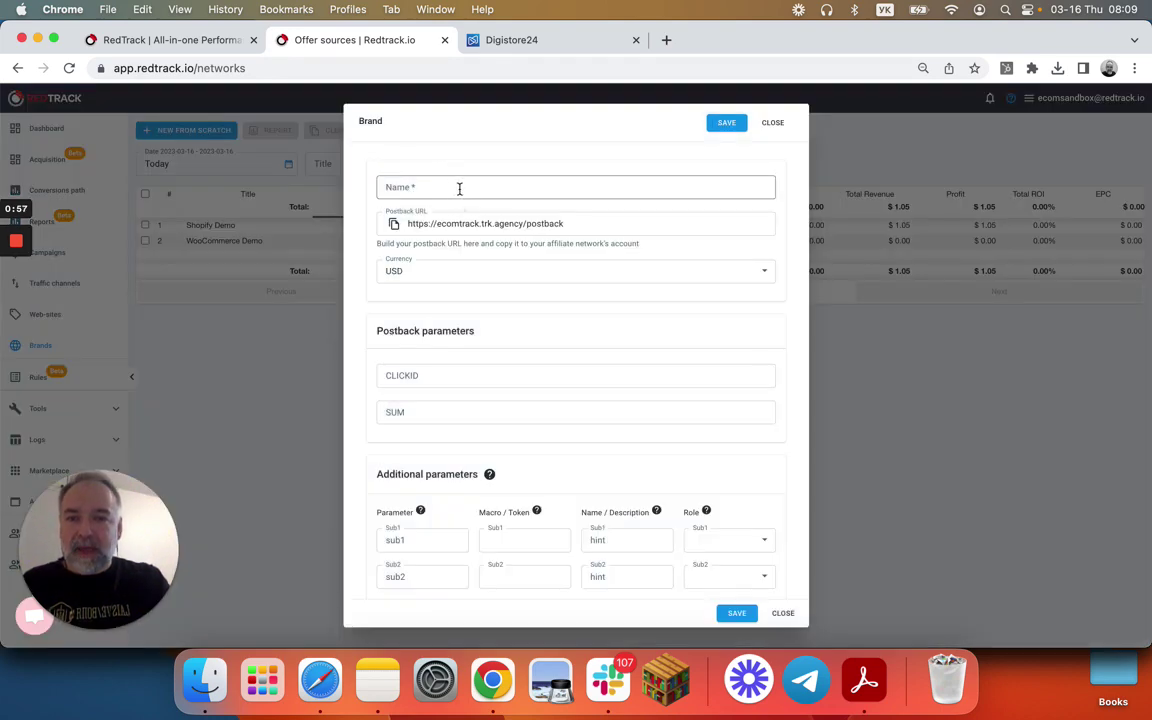
type("Brand")
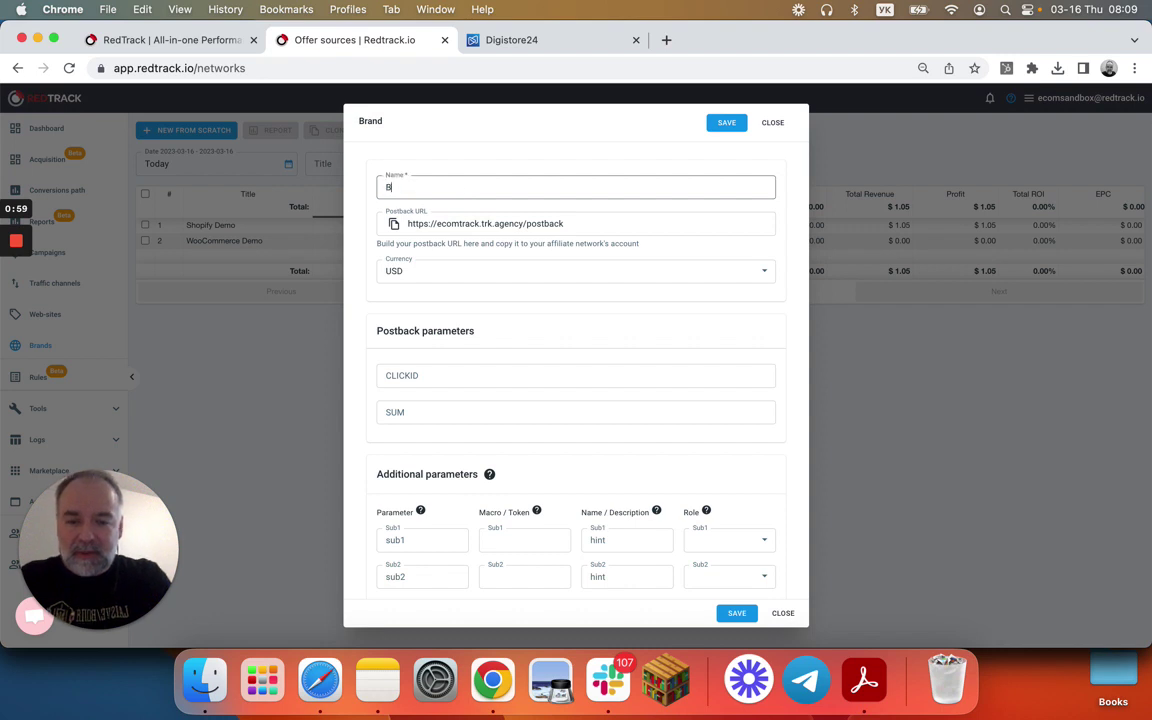
key("BackSpace")
key("BackSpace")
key("BackSpace")
key("BackSpace")
key("BackSpace")
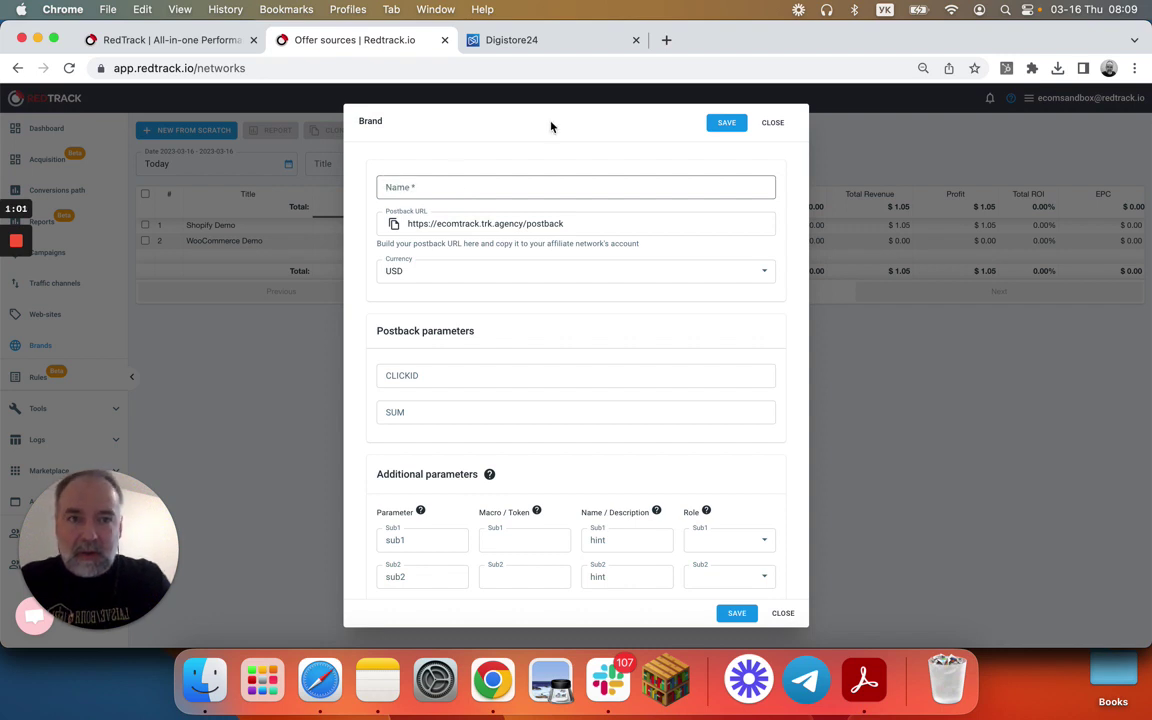
left_click(550, 123)
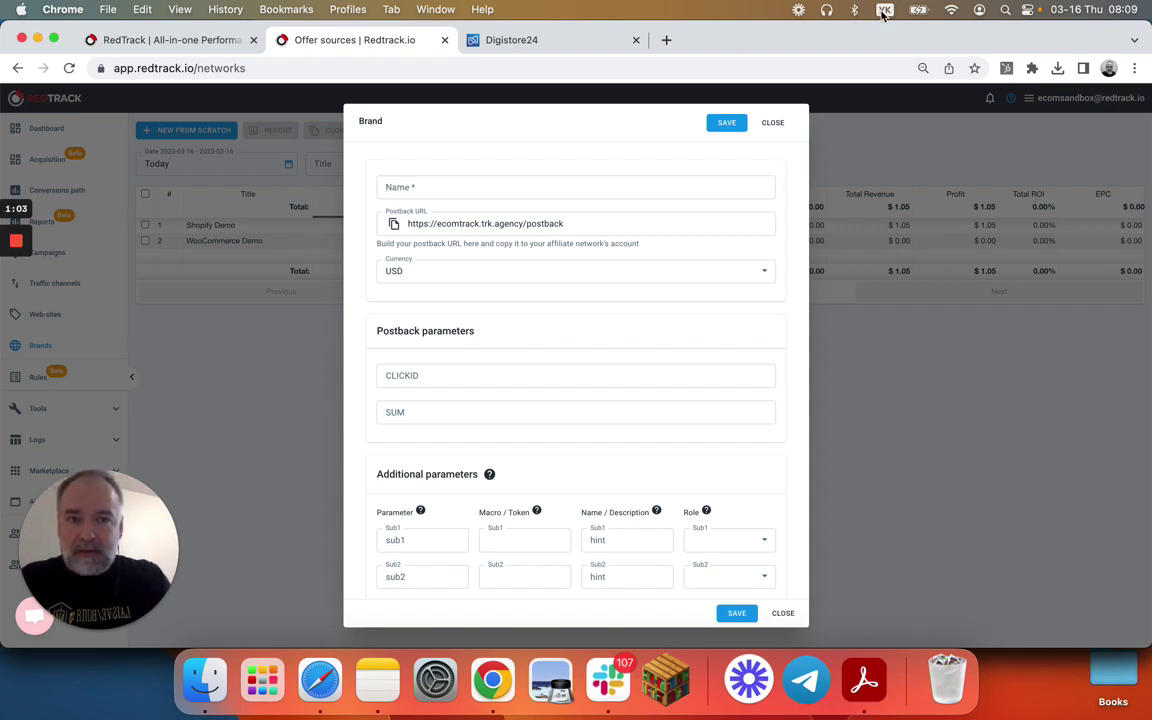
key("ctrl+space")
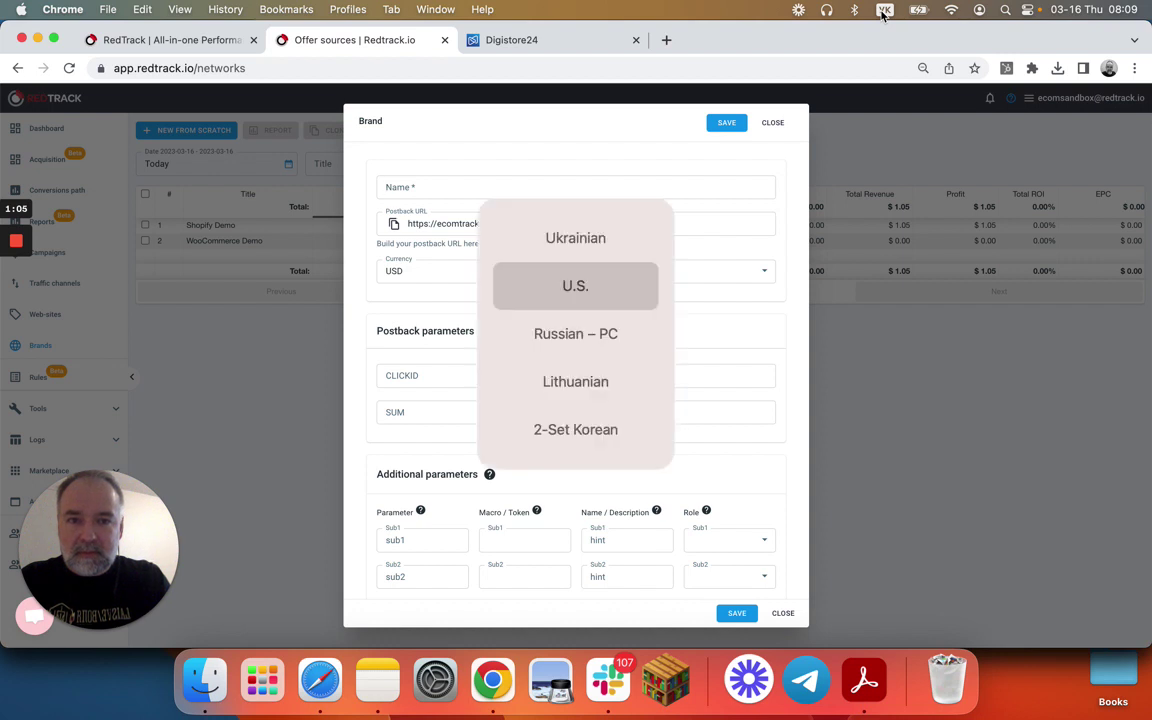
key("ctrl+space")
key("ctrl+space")
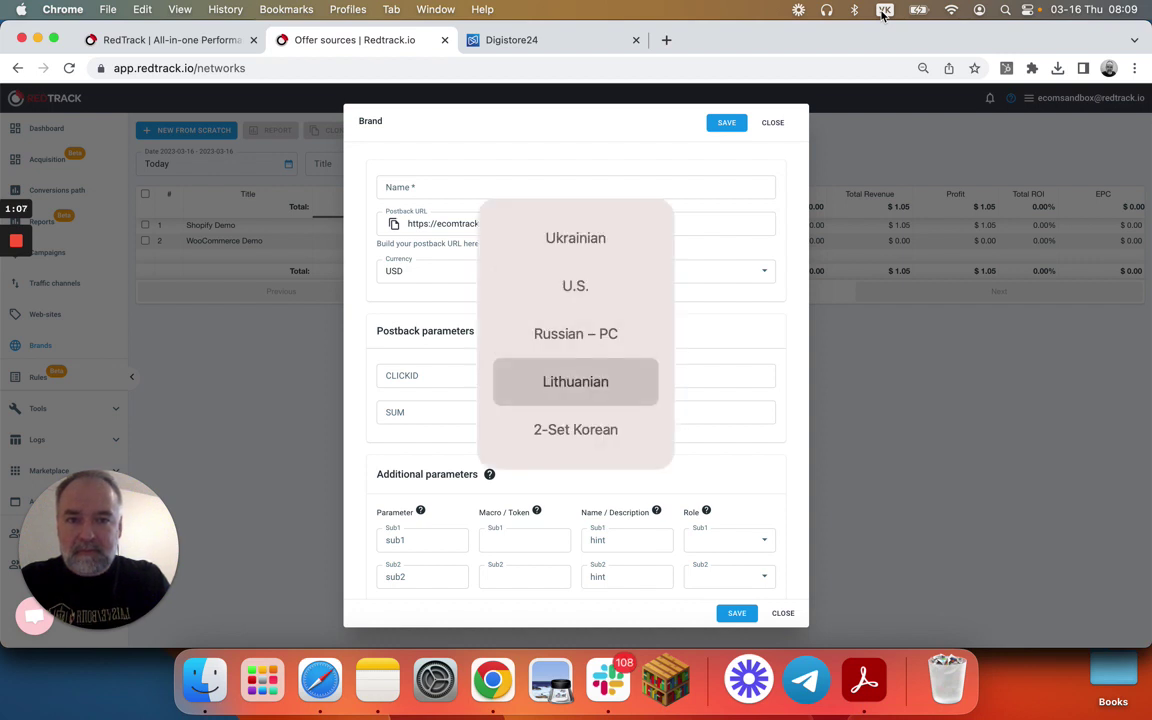
key("ctrl+space")
key("ctrl+space")
key("ctrl+space")
left_click(572, 270)
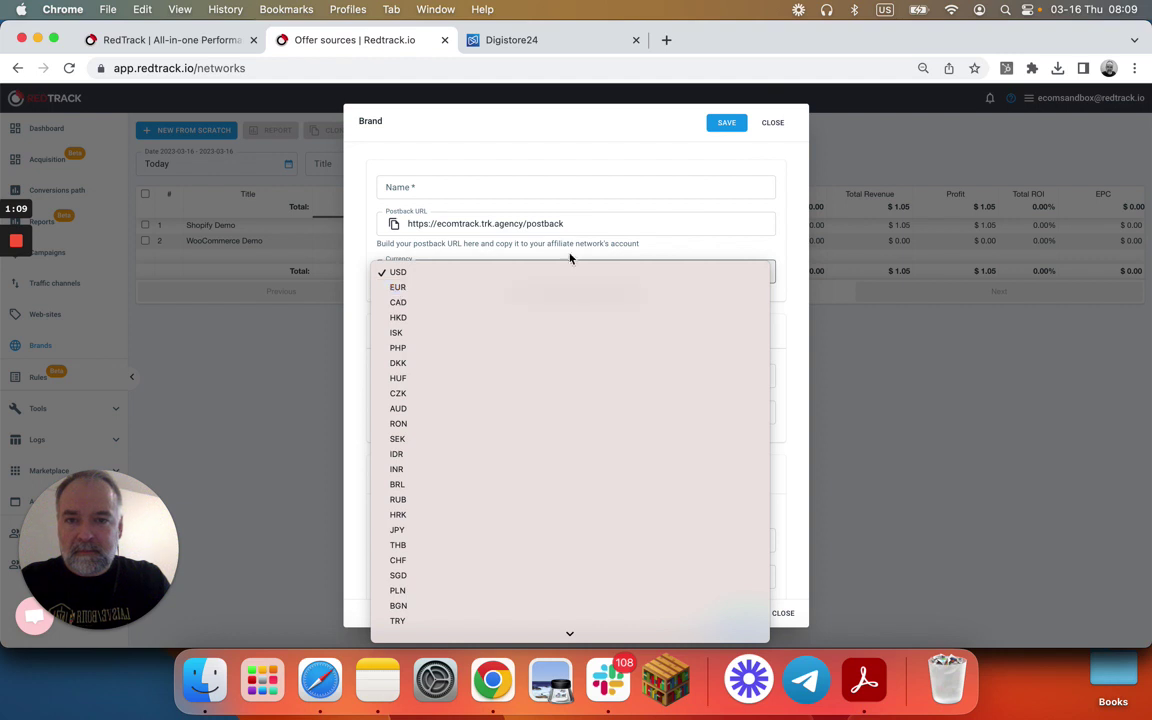
left_click(549, 198)
left_click(549, 192)
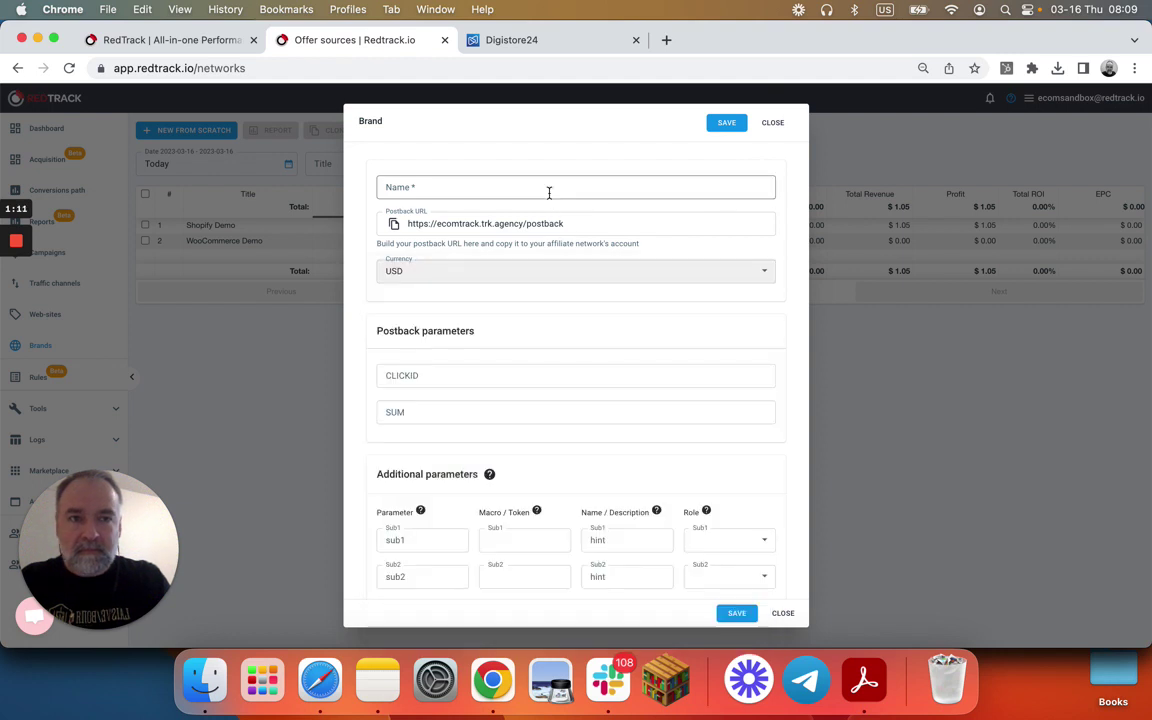
- Name the brand Digistore24 and set its click ID parameter to {cid}
type("Digist")
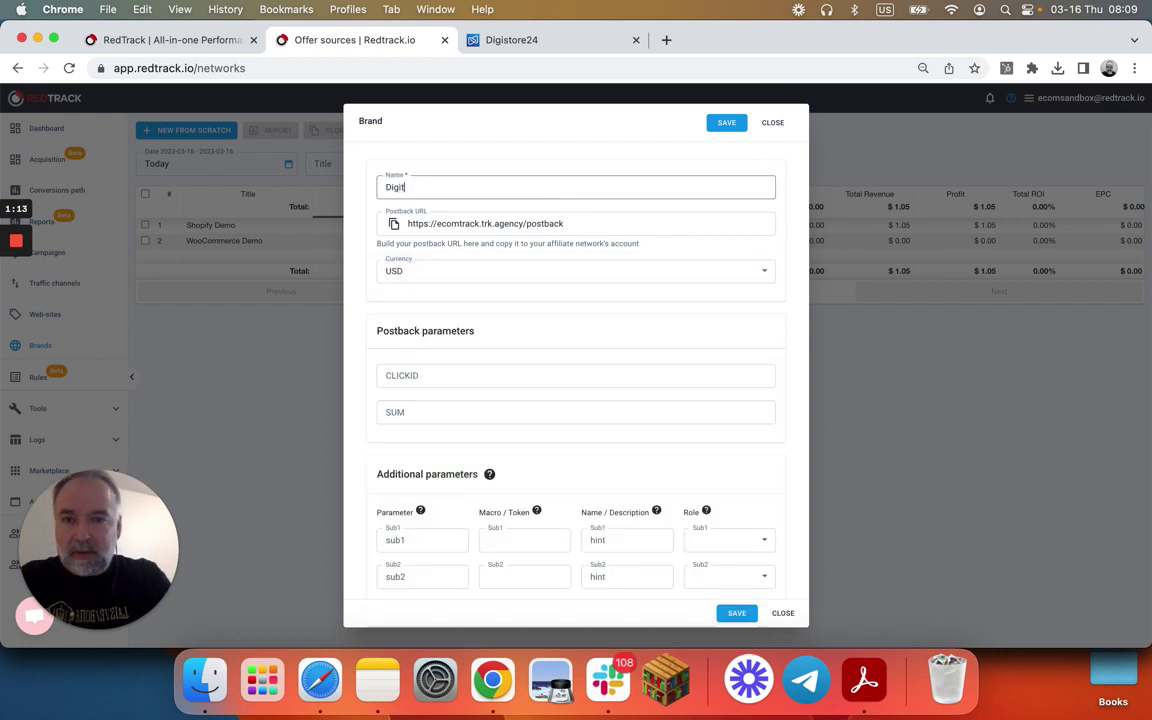
type("ore24")
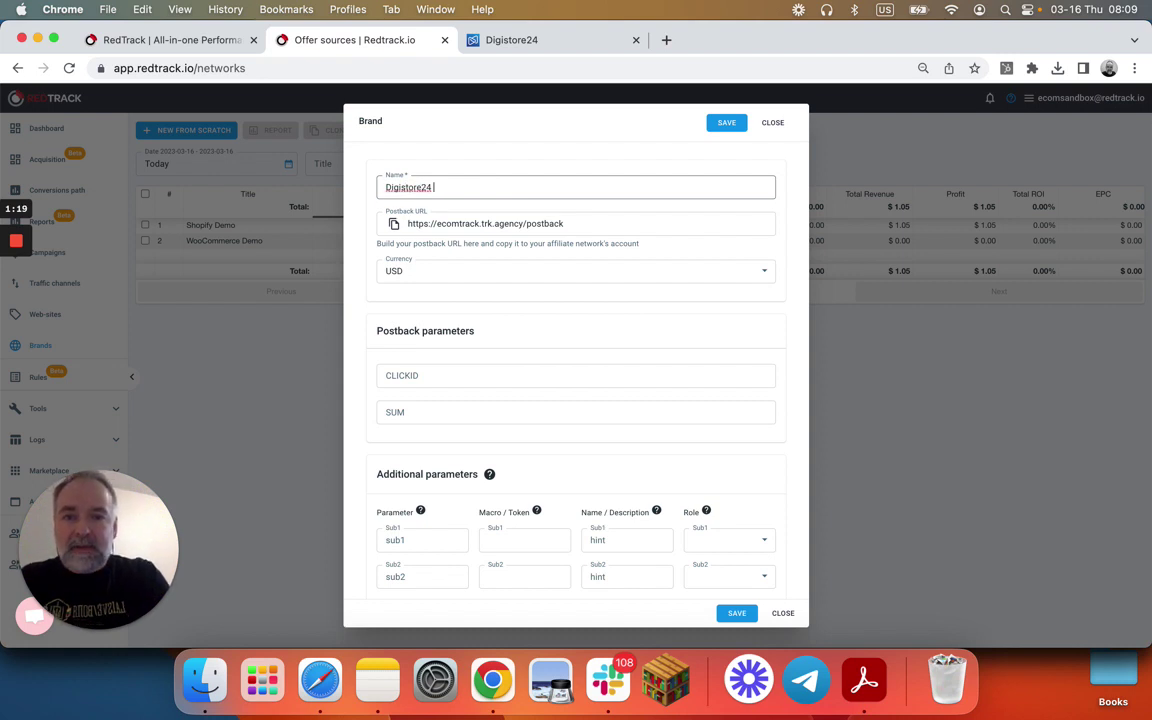
left_click(566, 224)
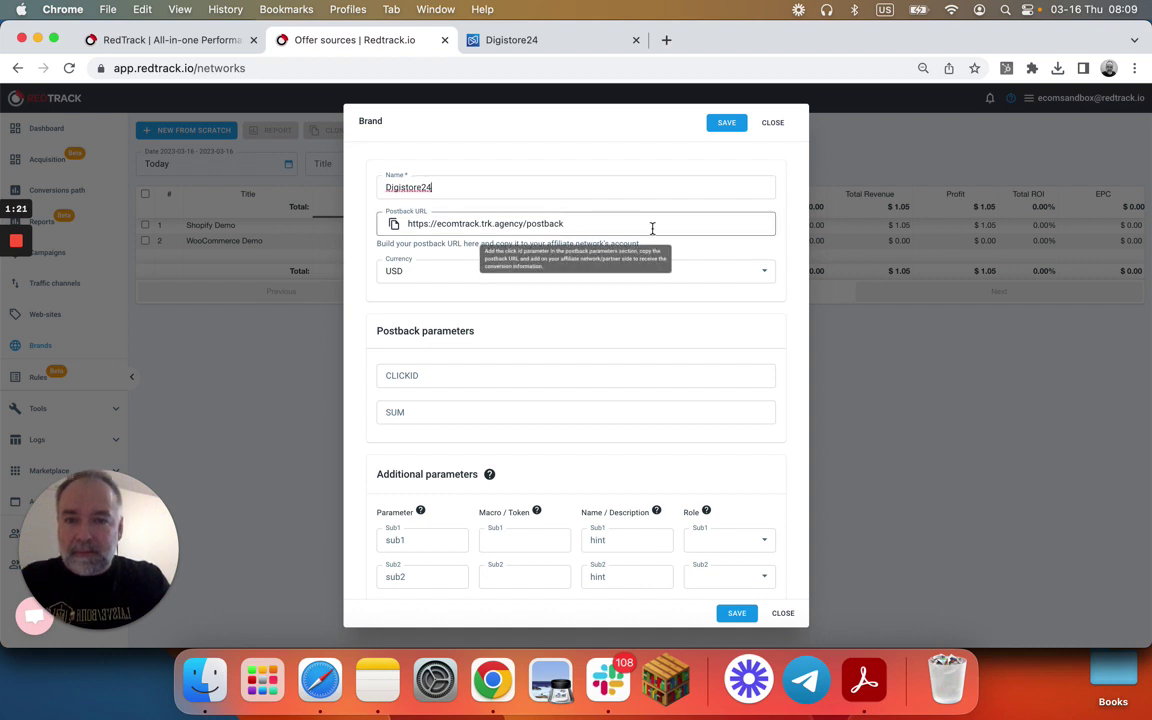
left_click(427, 375)
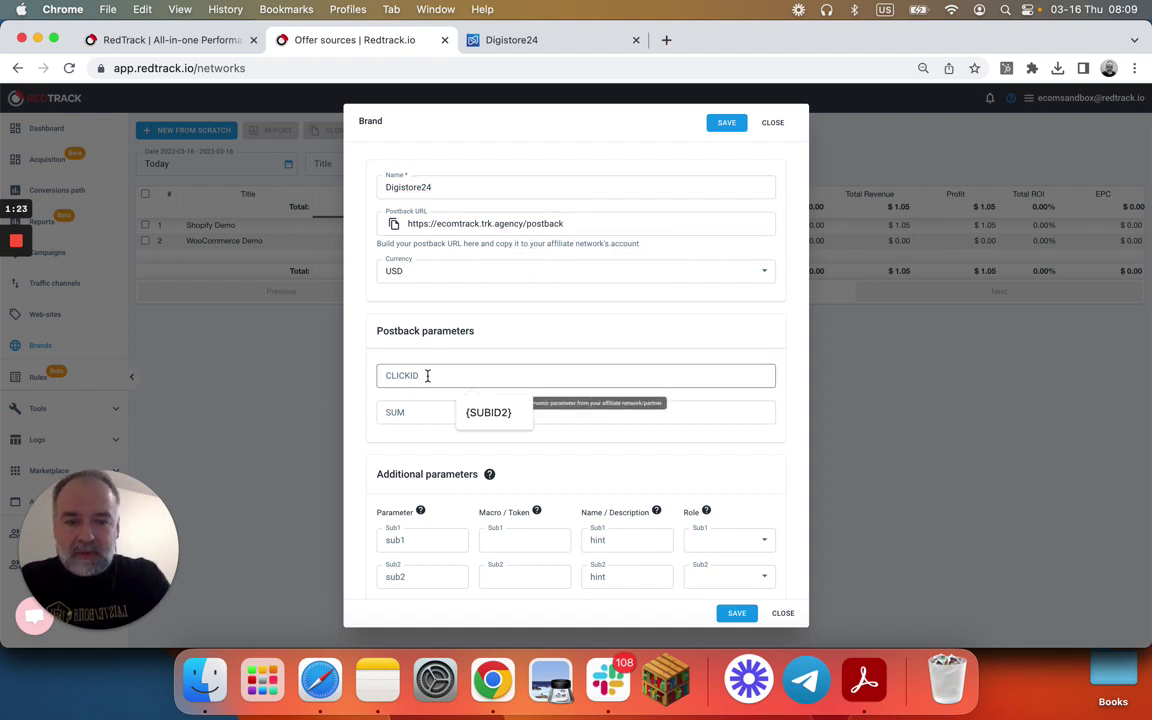
type("{cid}")
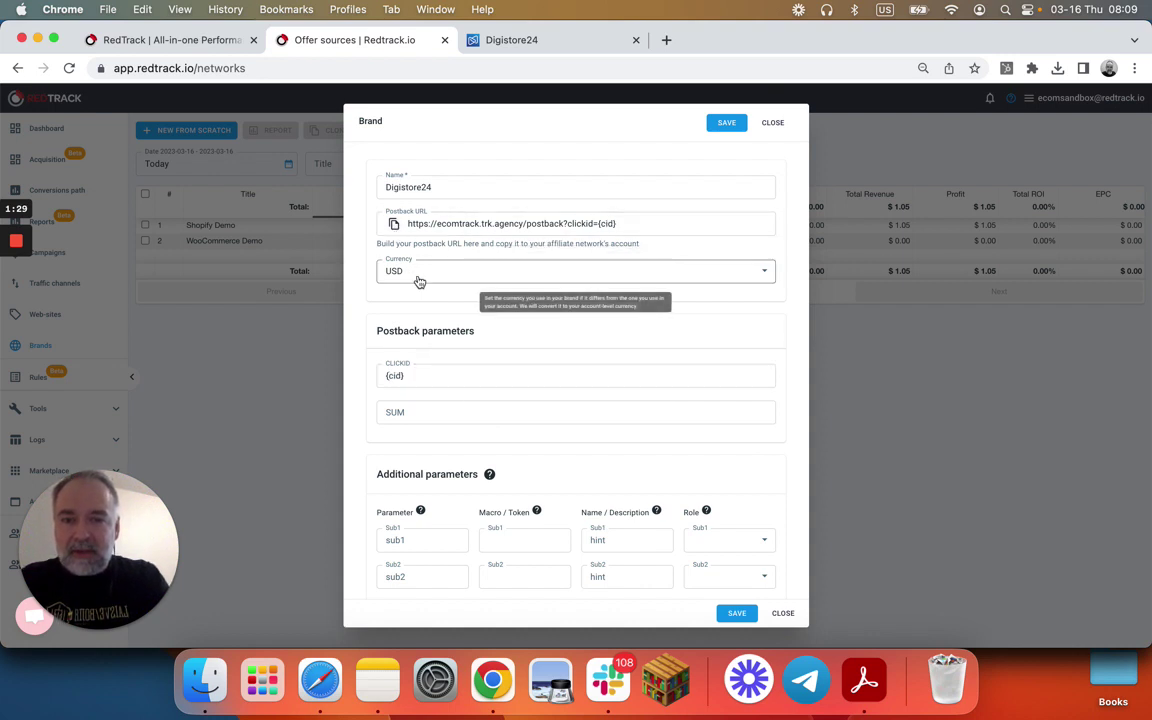
- Copy the brand's postback URL and switch to the Digistore24 tab
left_click(393, 225)
scroll(627, 430, "down", 1)
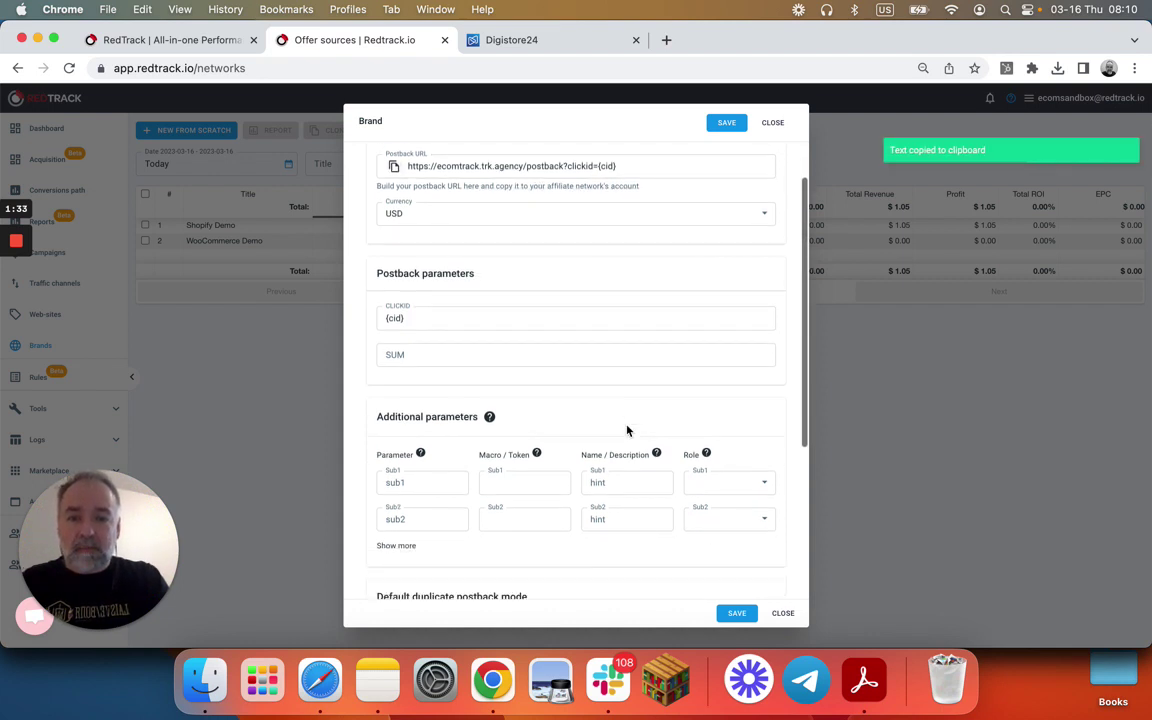
scroll(663, 501, "up", 1)
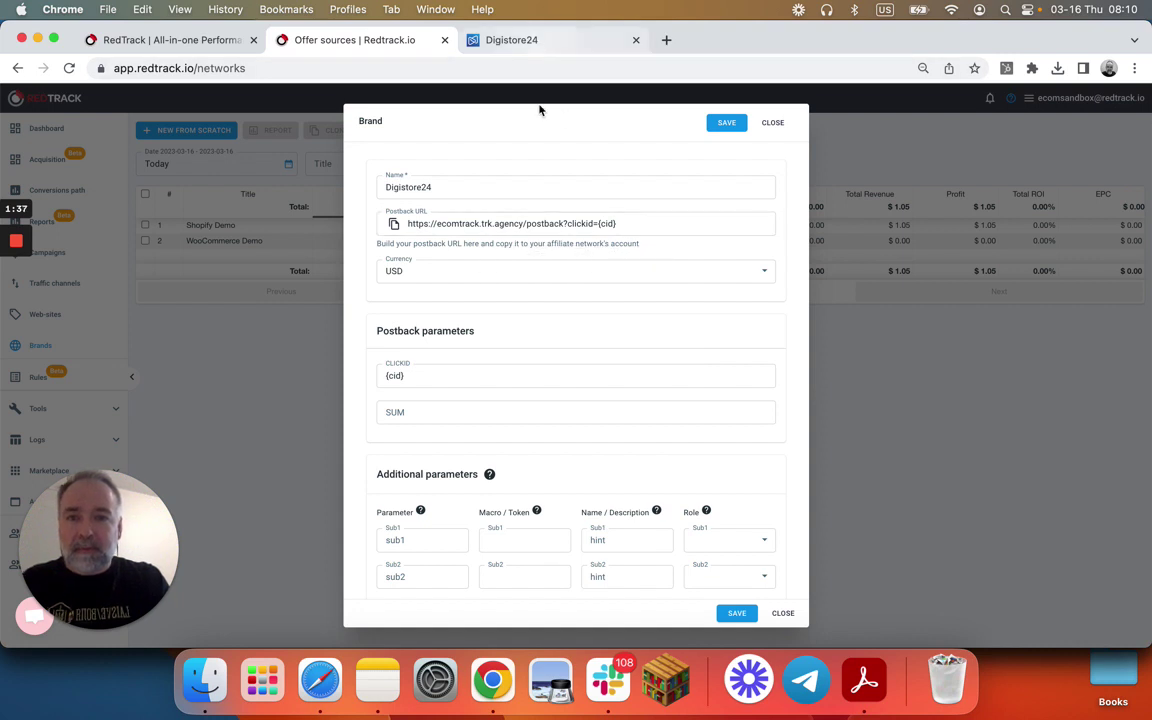
mouse_move(555, 228)
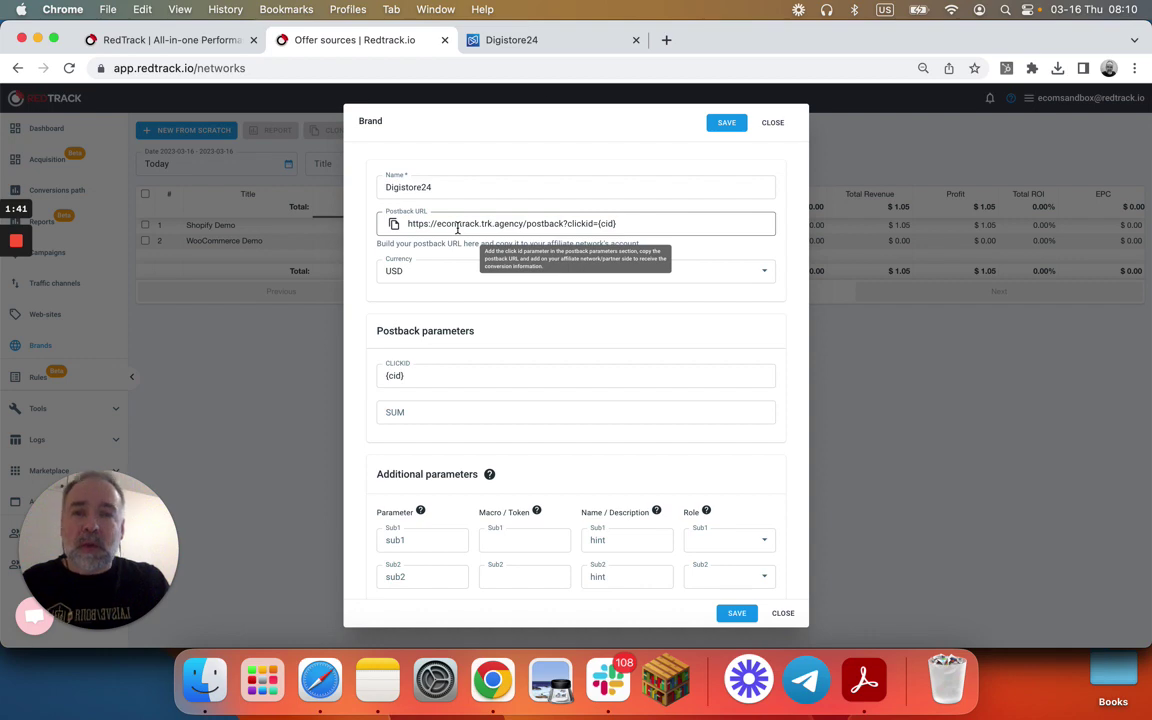
left_click(558, 45)
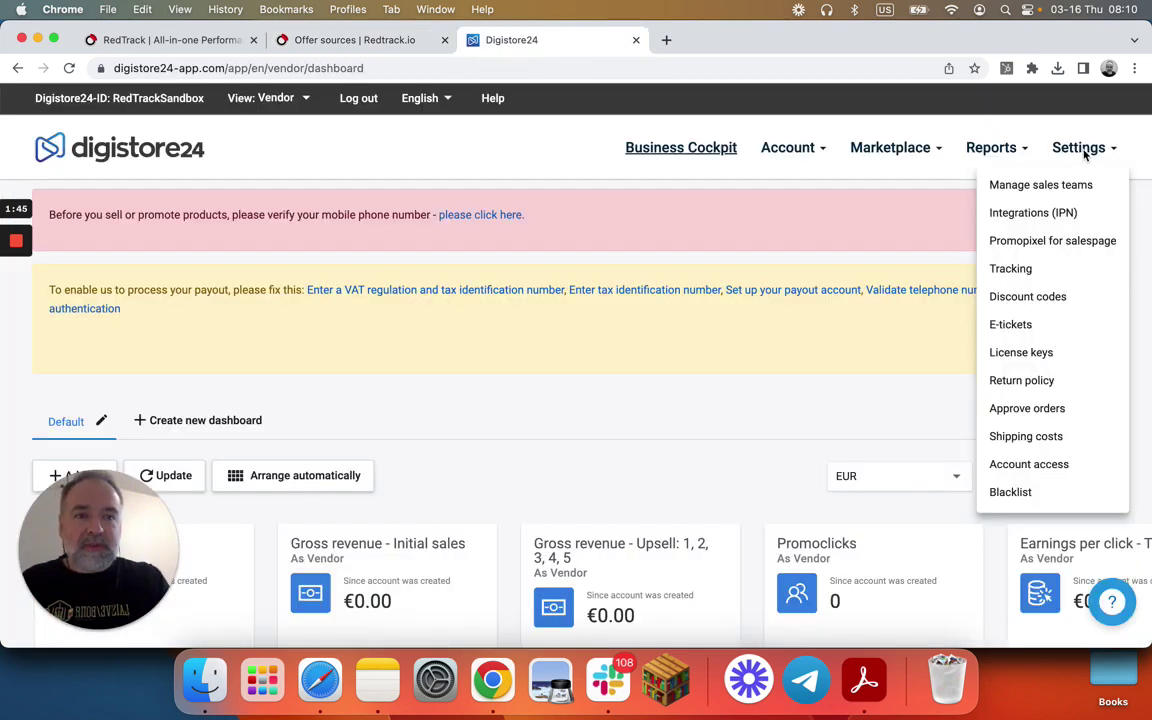
- In Digistore24's Integrations (IPN) settings, add a new S2s postback connection
left_click(1033, 220)
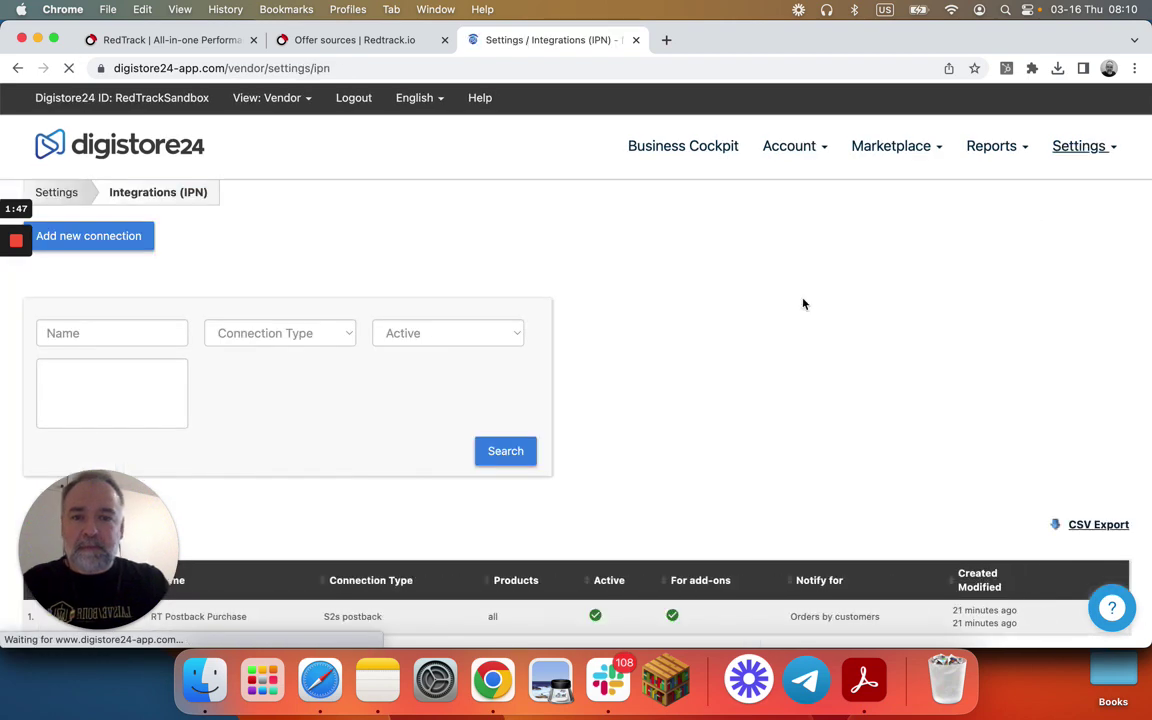
left_click(122, 236)
scroll(766, 392, "down", 20)
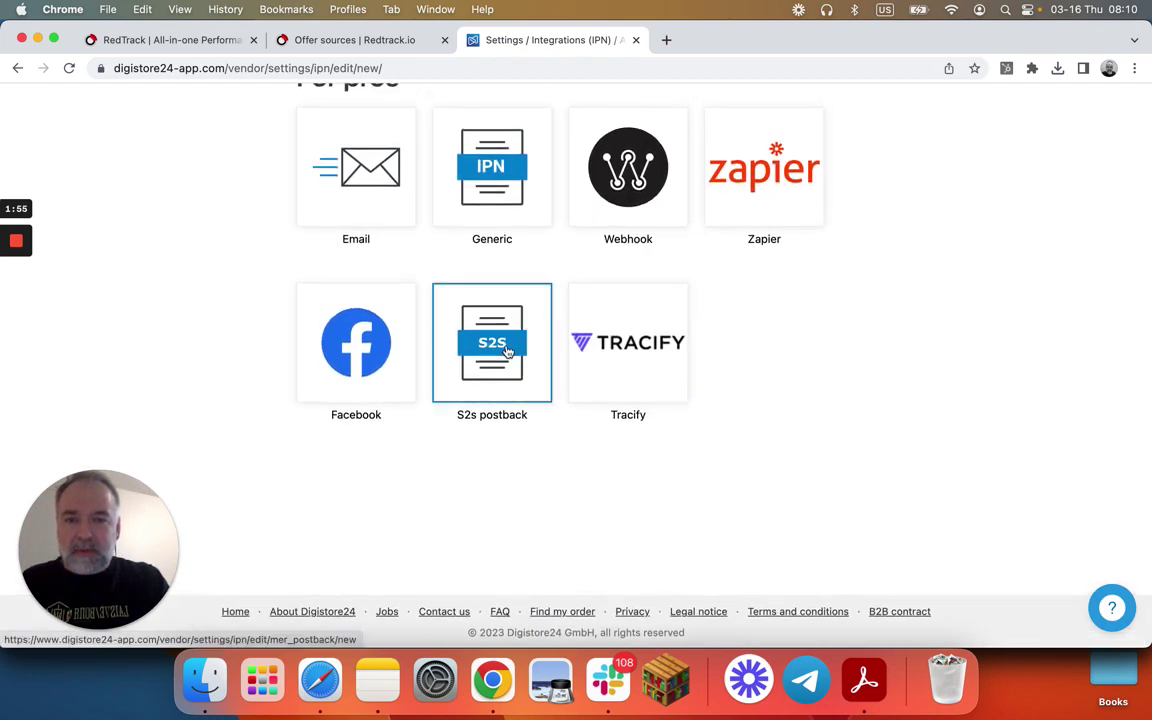
left_click(507, 350)
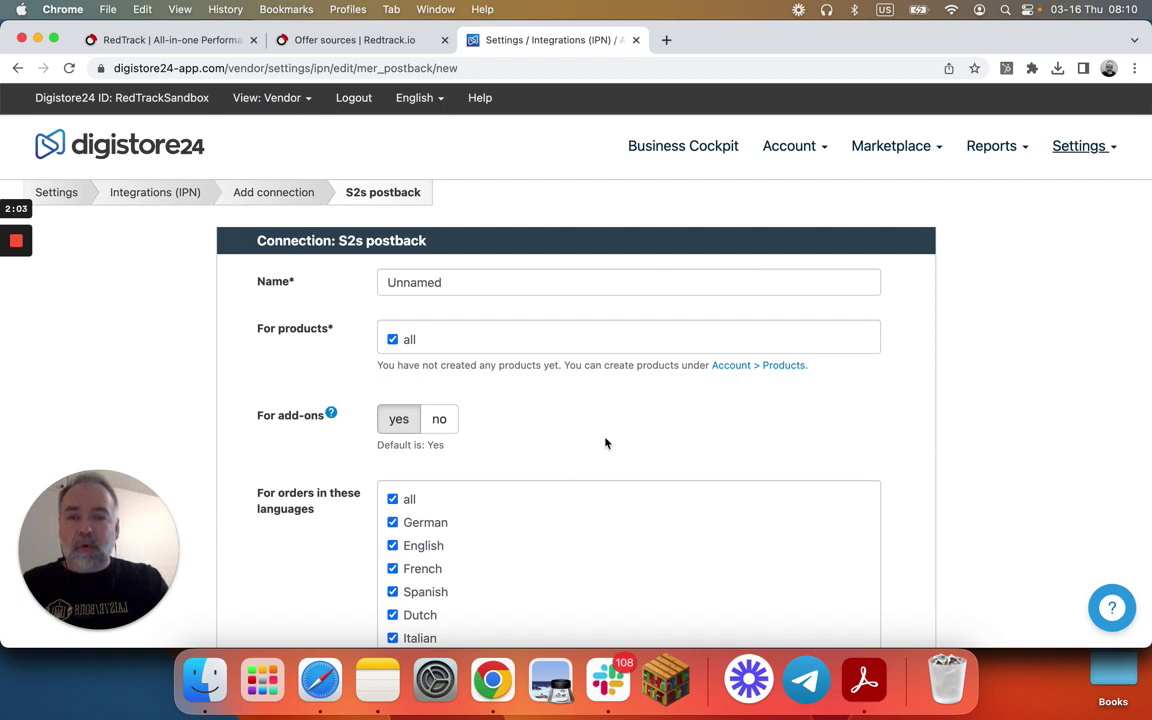
scroll(605, 443, "down", 5)
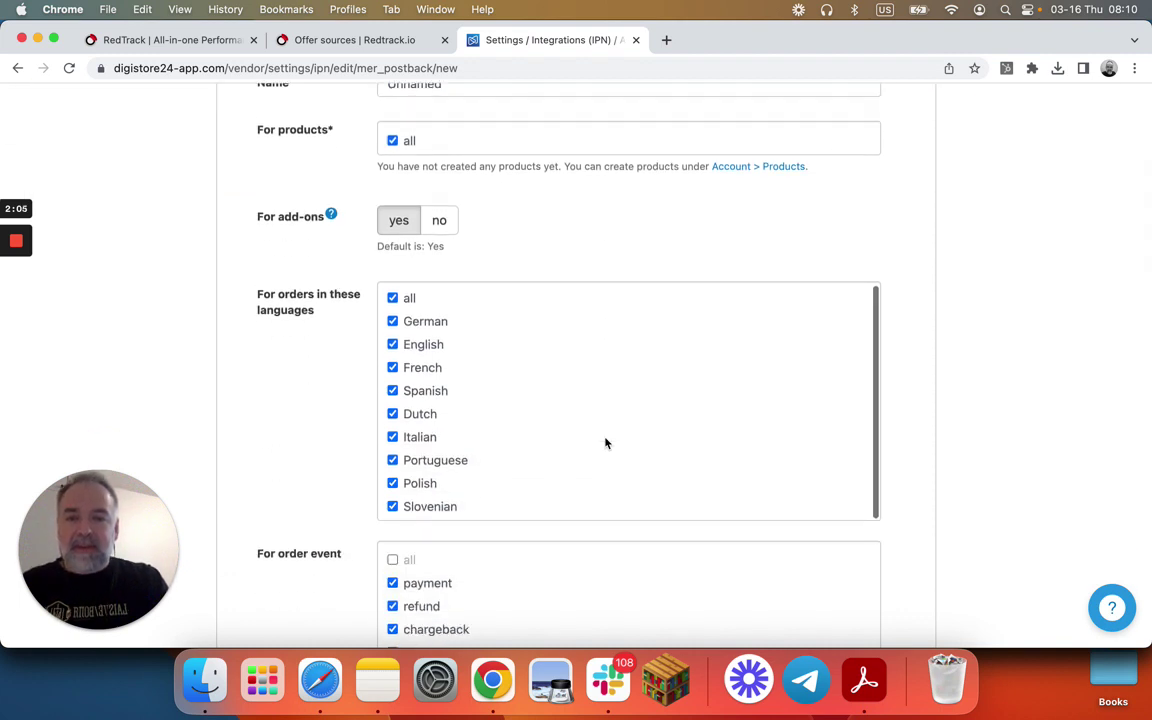
scroll(604, 442, "down", 4)
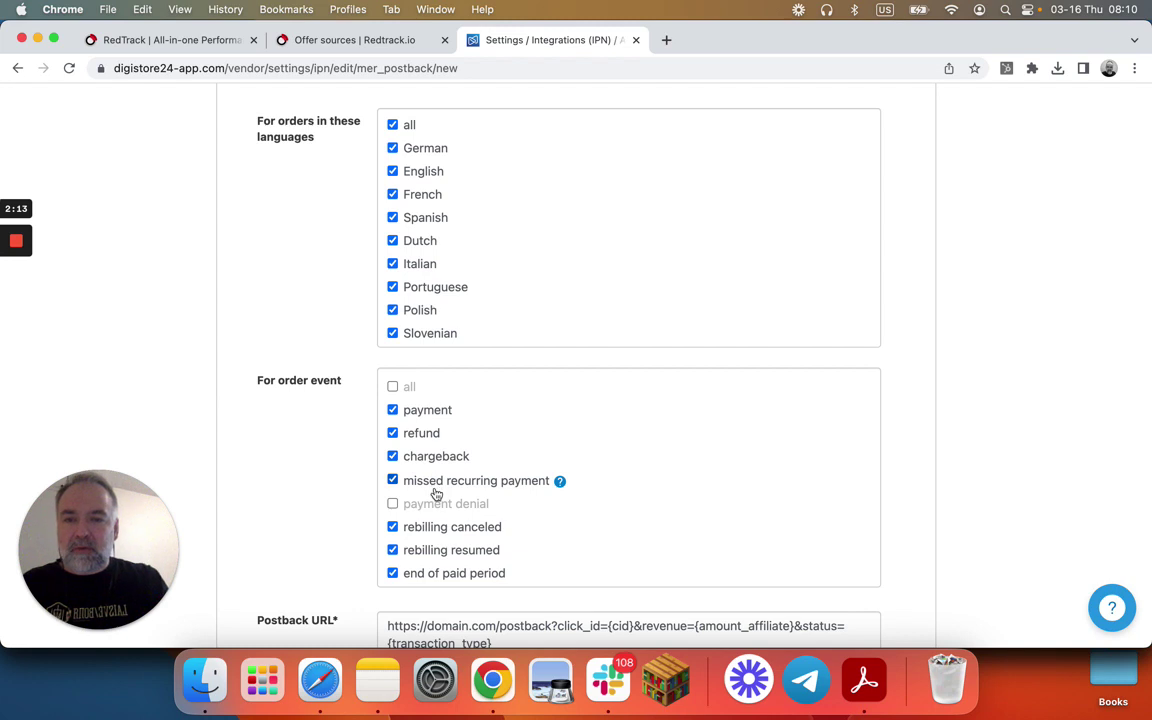
scroll(449, 564, "down", 1)
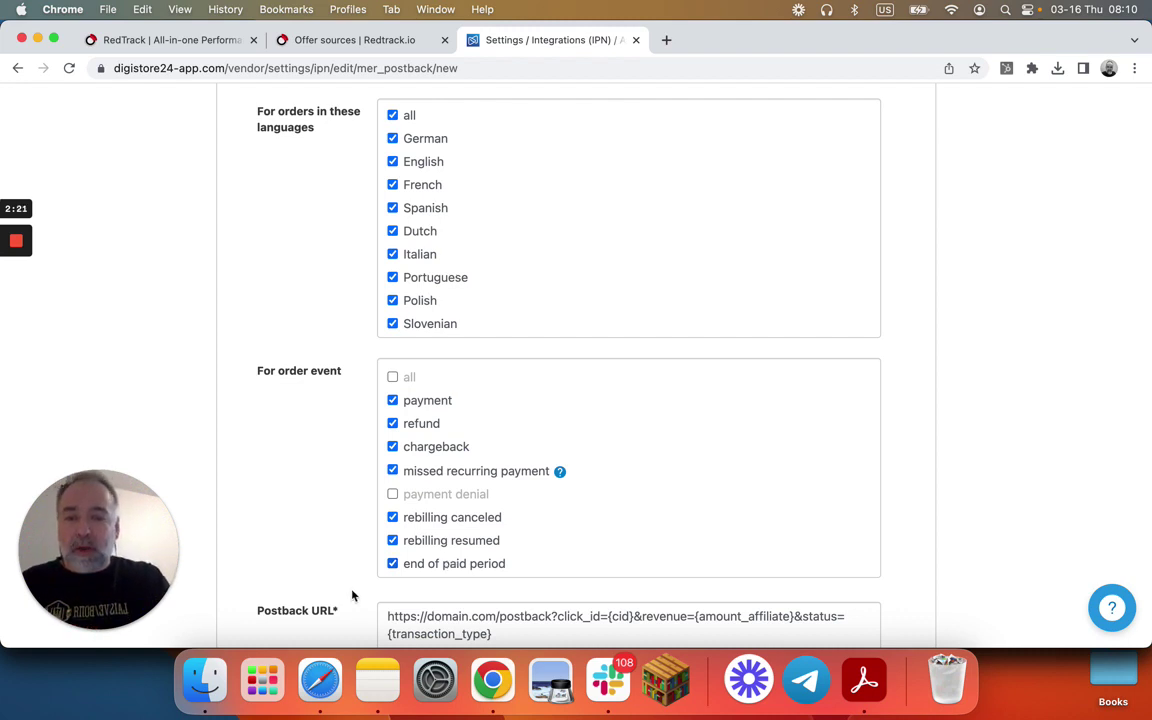
- Disable every order event except payment: refunds, chargebacks, missed payments, rebilling changes, paid-period end
left_click(393, 564)
left_click(392, 540)
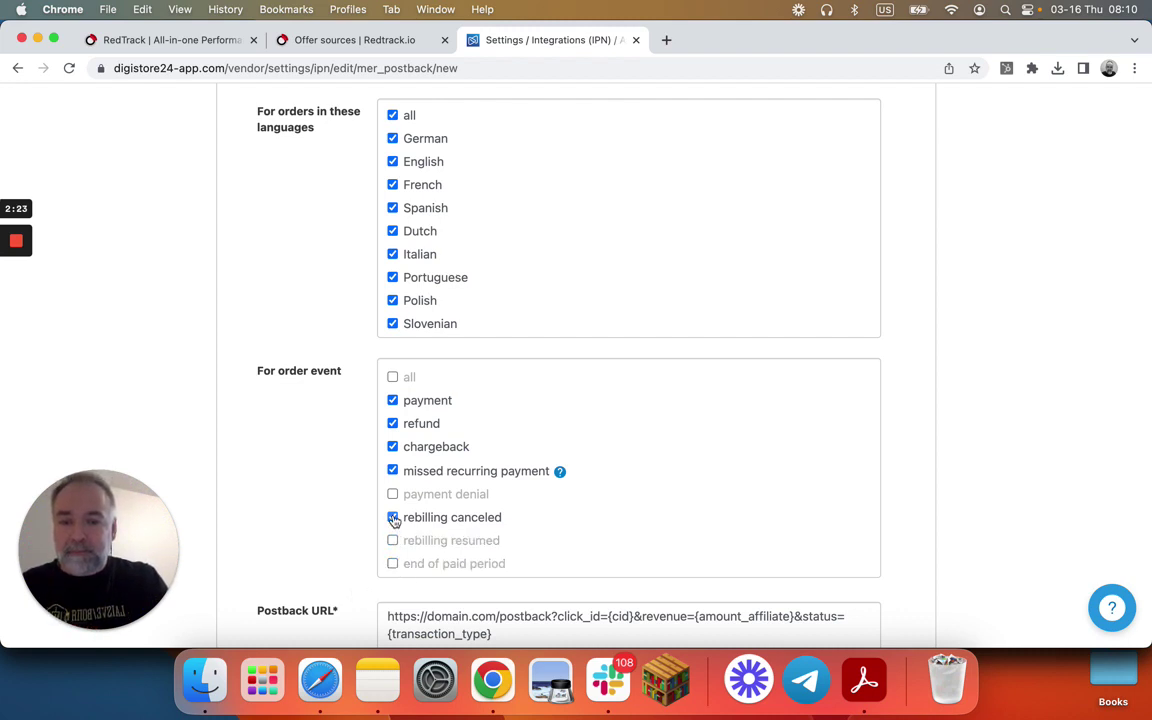
left_click(392, 517)
left_click(392, 470)
left_click(393, 447)
left_click(392, 423)
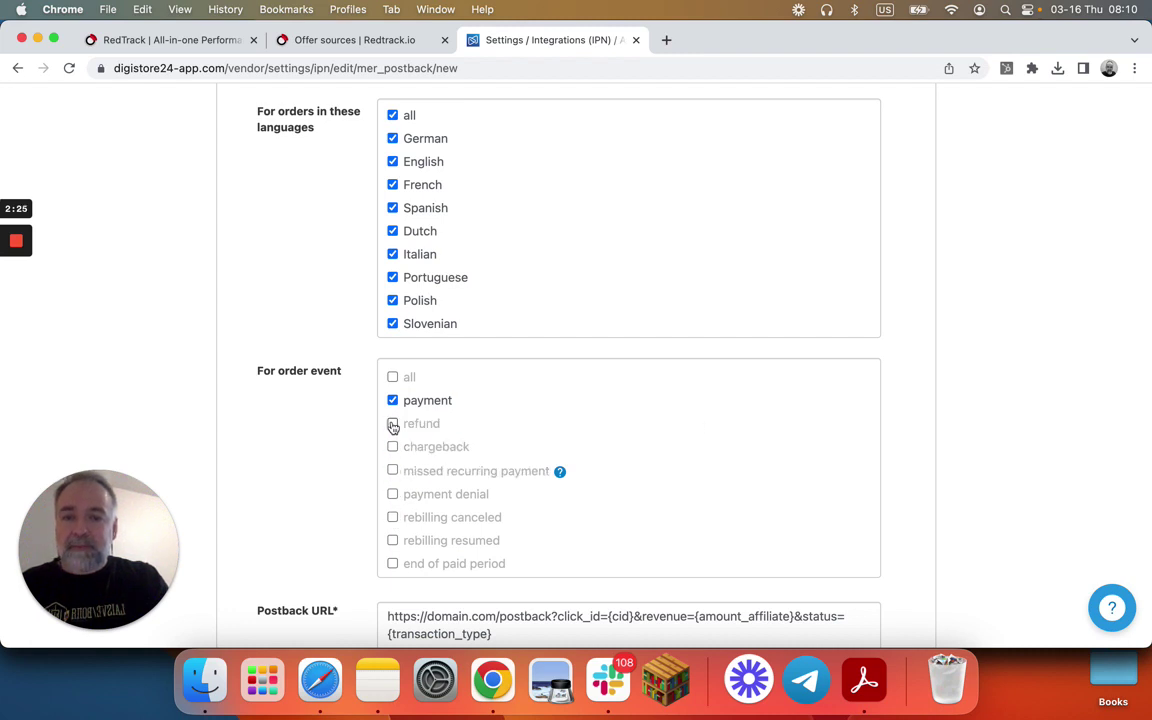
scroll(706, 428, "down", 1)
scroll(706, 428, "down", 8)
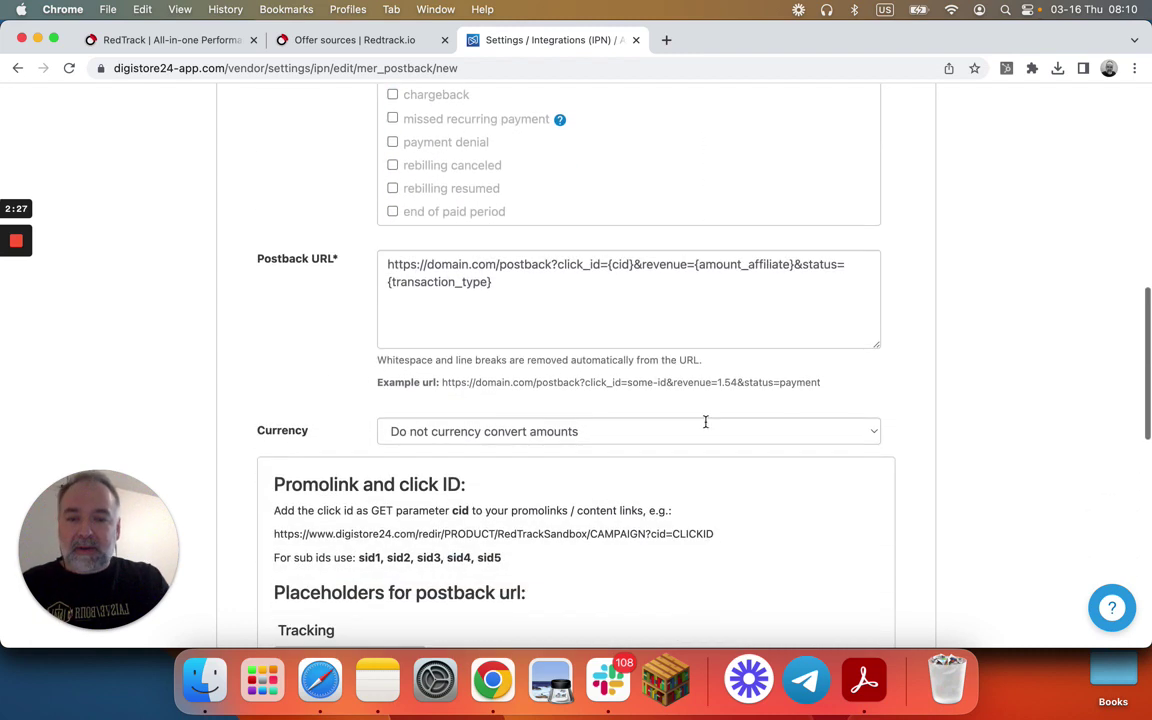
scroll(706, 428, "up", 5)
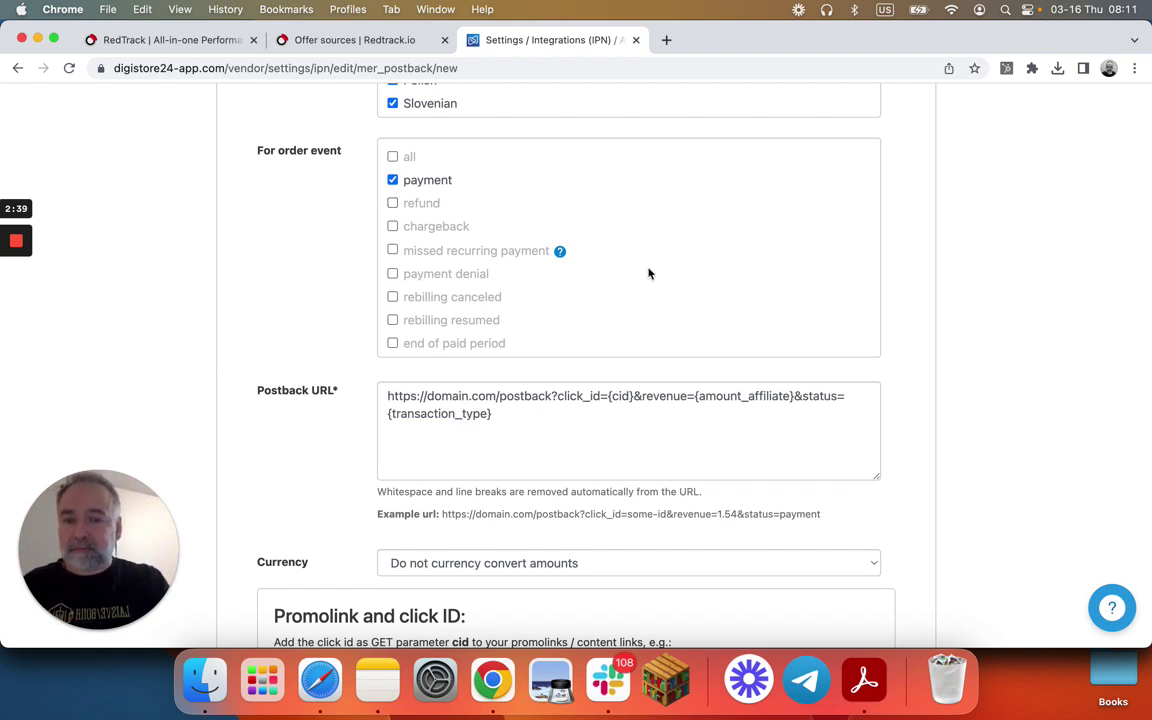
scroll(501, 203, "up", 5)
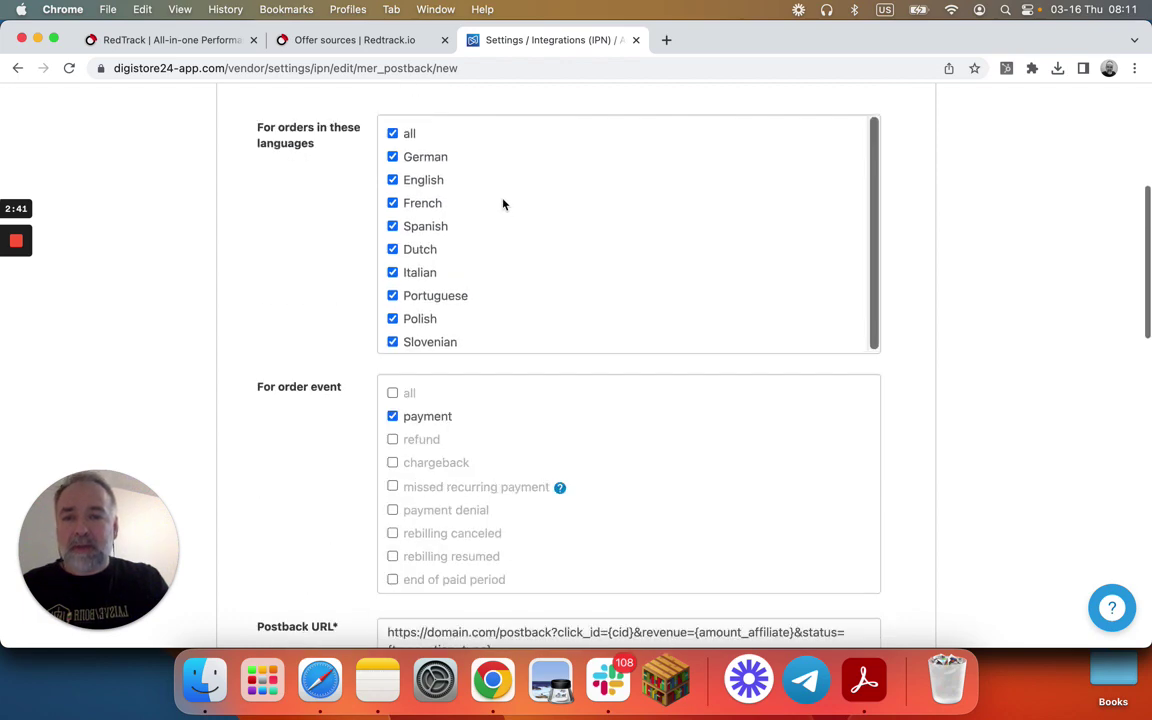
scroll(503, 204, "up", 8)
- Rename the connection from Unnamed to RT Postback Purchase
left_click(463, 285)
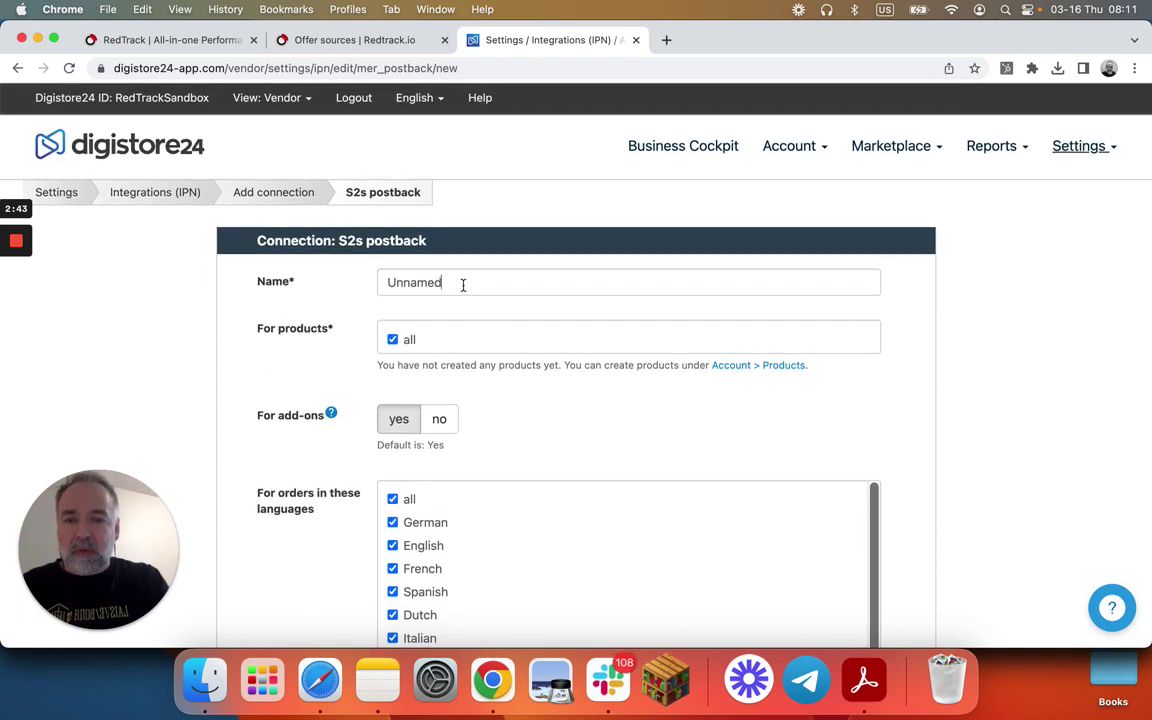
key("BackSpace")
key("BackSpace")
key("BackSpace")
key("BackSpace")
key("BackSpace")
key("BackSpace")
key("BackSpace")
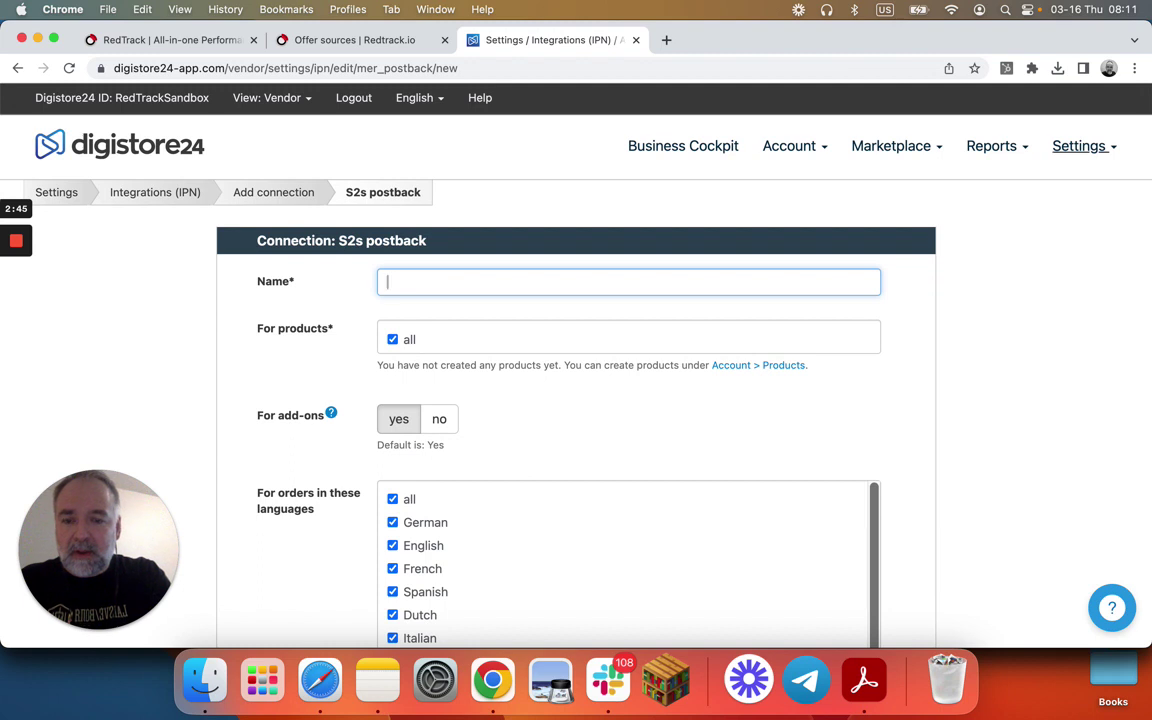
type("RT Postback Purchase")
left_click(540, 321)
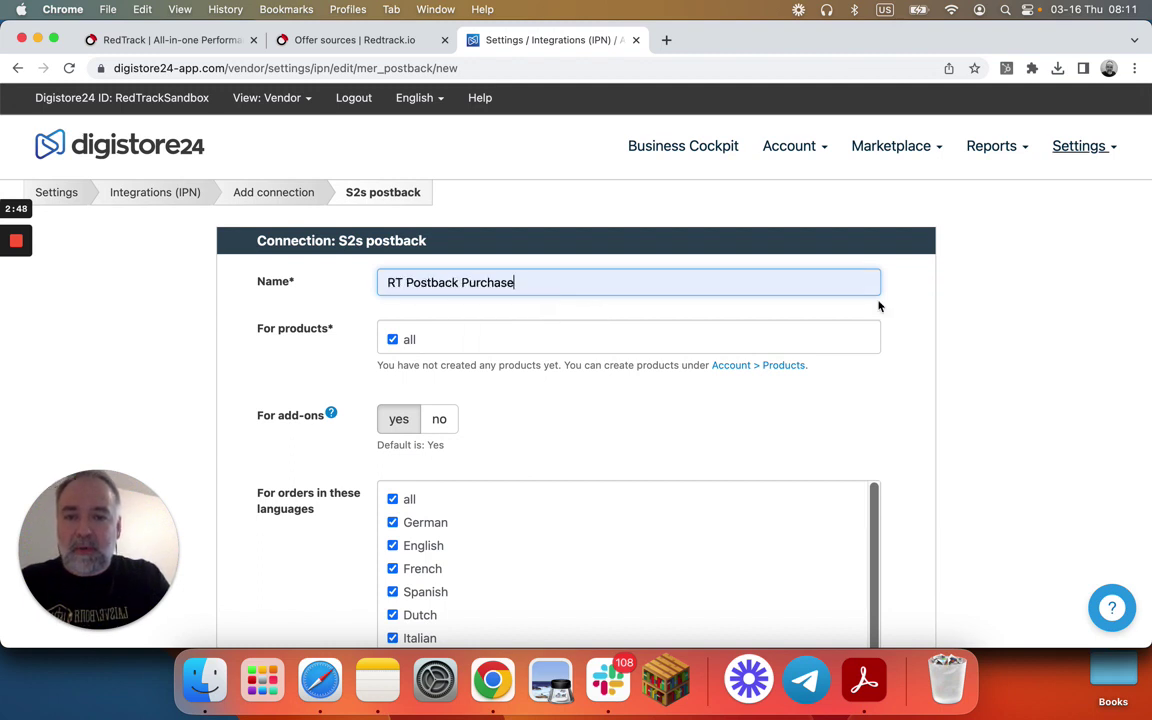
left_click(959, 337)
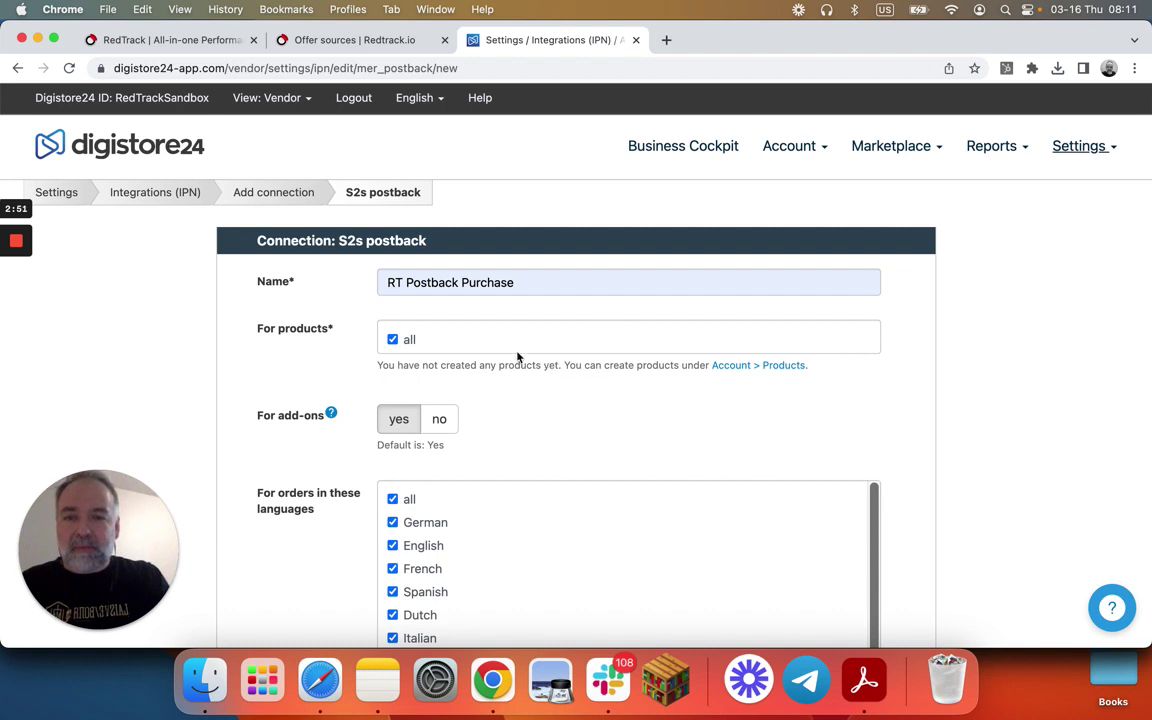
- Replace the sample Postback URL with the RedTrack URL and append &sum=
scroll(569, 360, "down", 3)
scroll(569, 360, "down", 4)
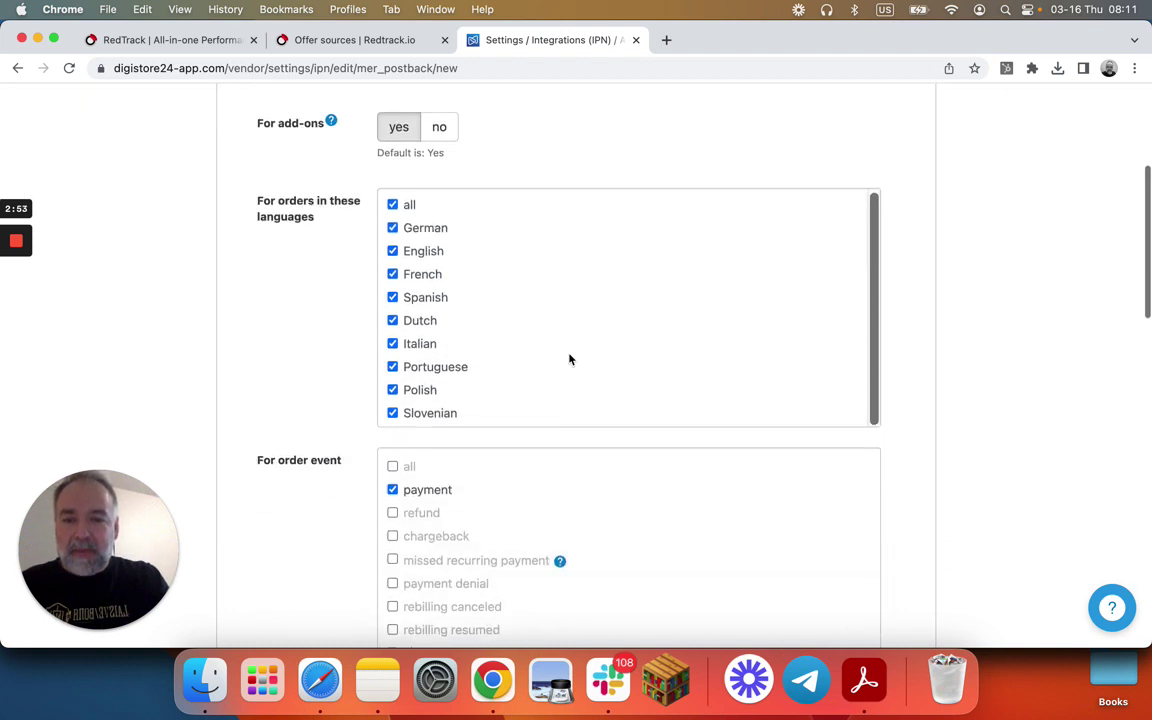
scroll(415, 476, "down", 5)
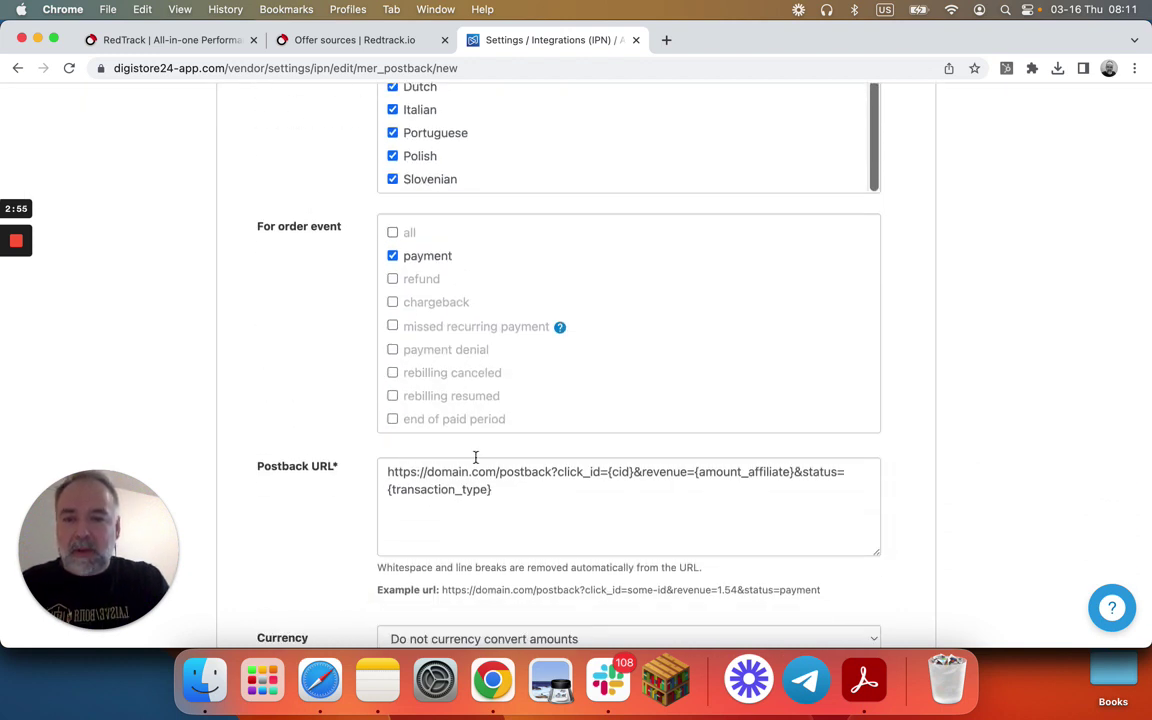
left_click_drag(507, 489, 390, 471)
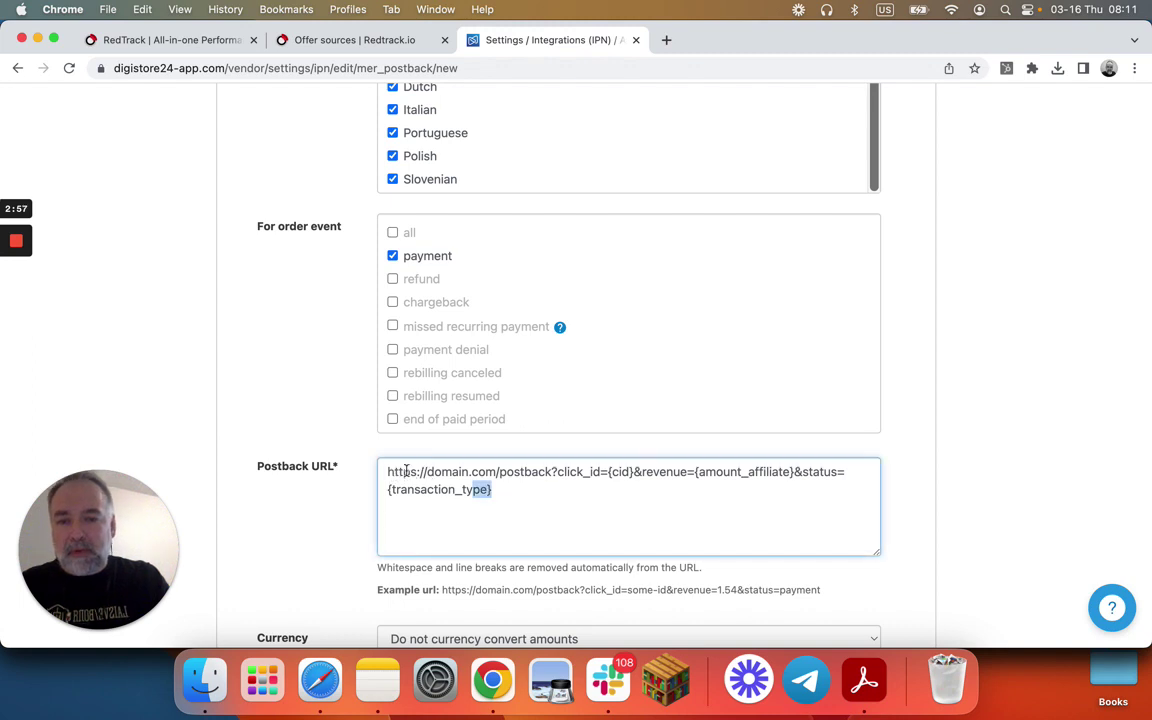
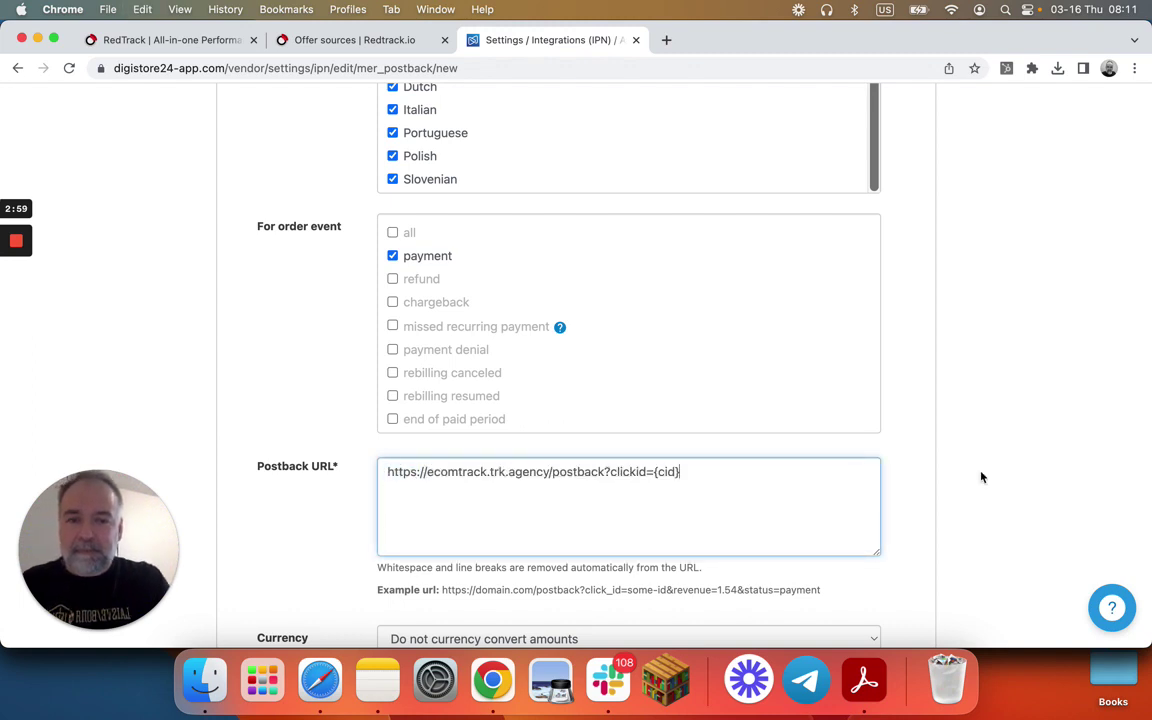
scroll(699, 360, "down", 2)
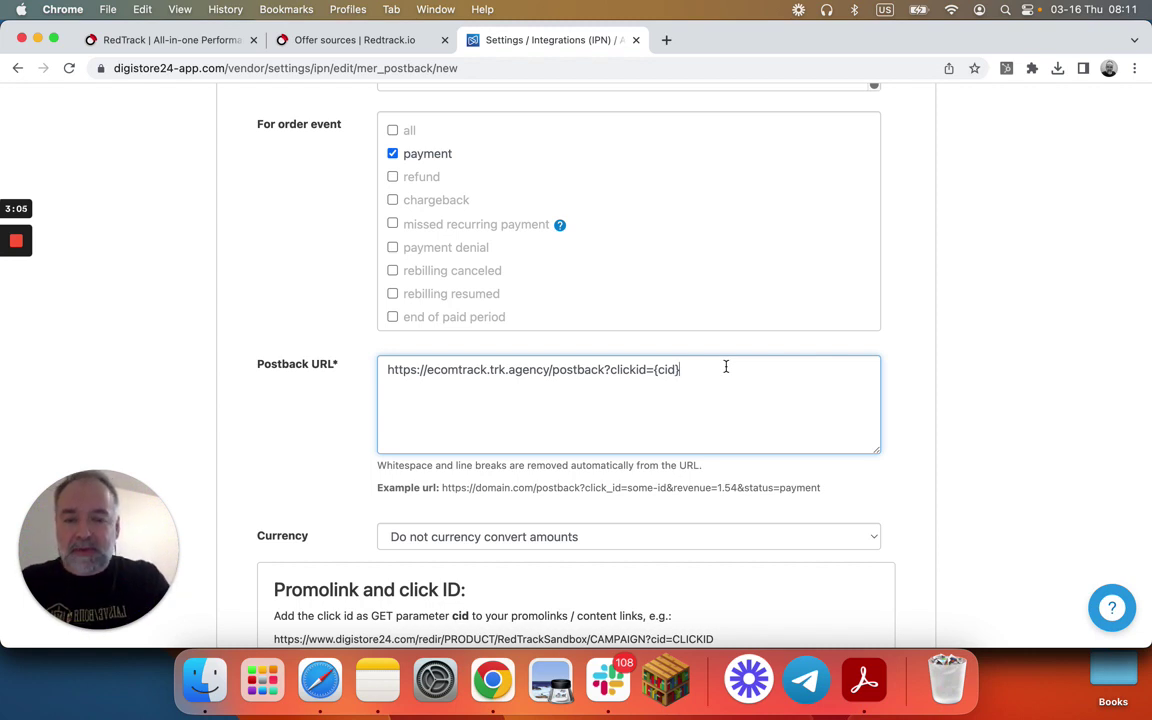
type("&su")
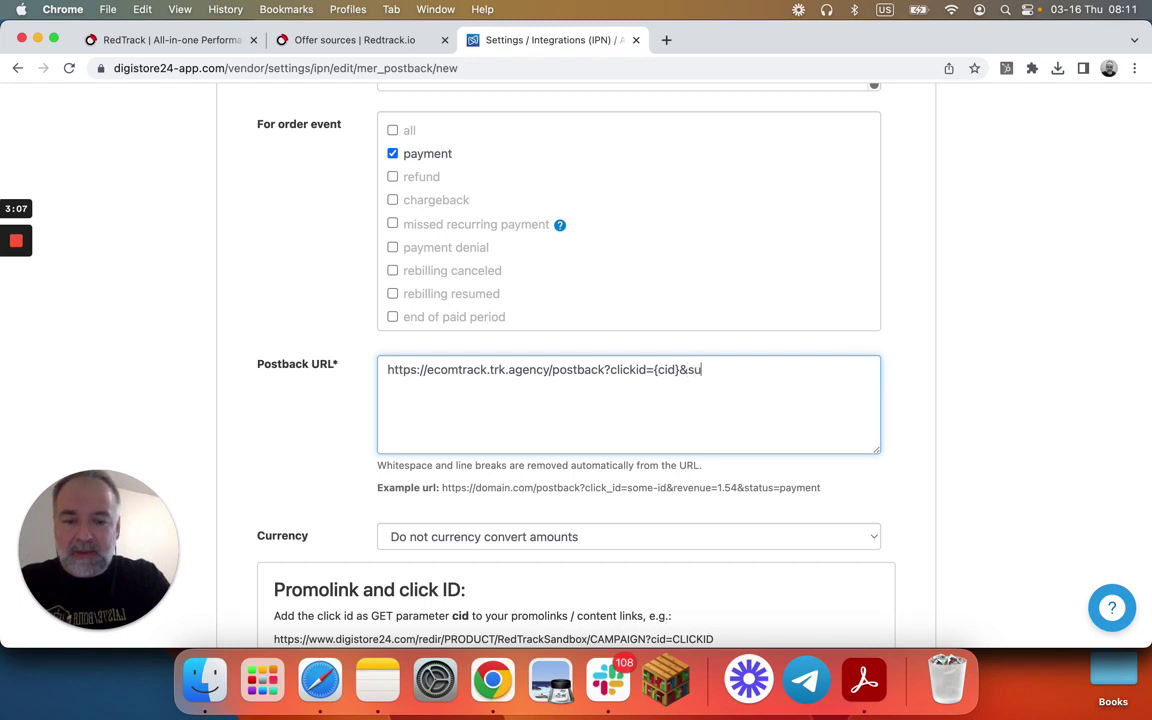
type("m=")
- Insert the {amount_vendor} placeholder as the sum value and start a &type parameter
scroll(720, 386, "down", 10)
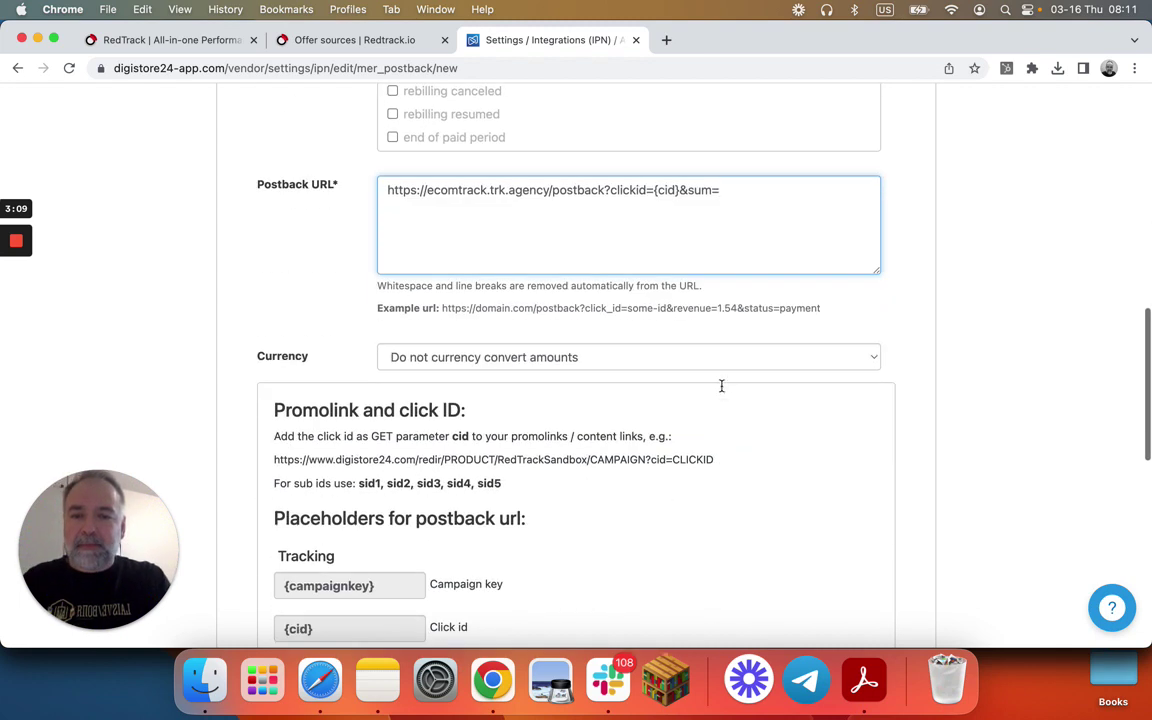
scroll(723, 392, "down", 8)
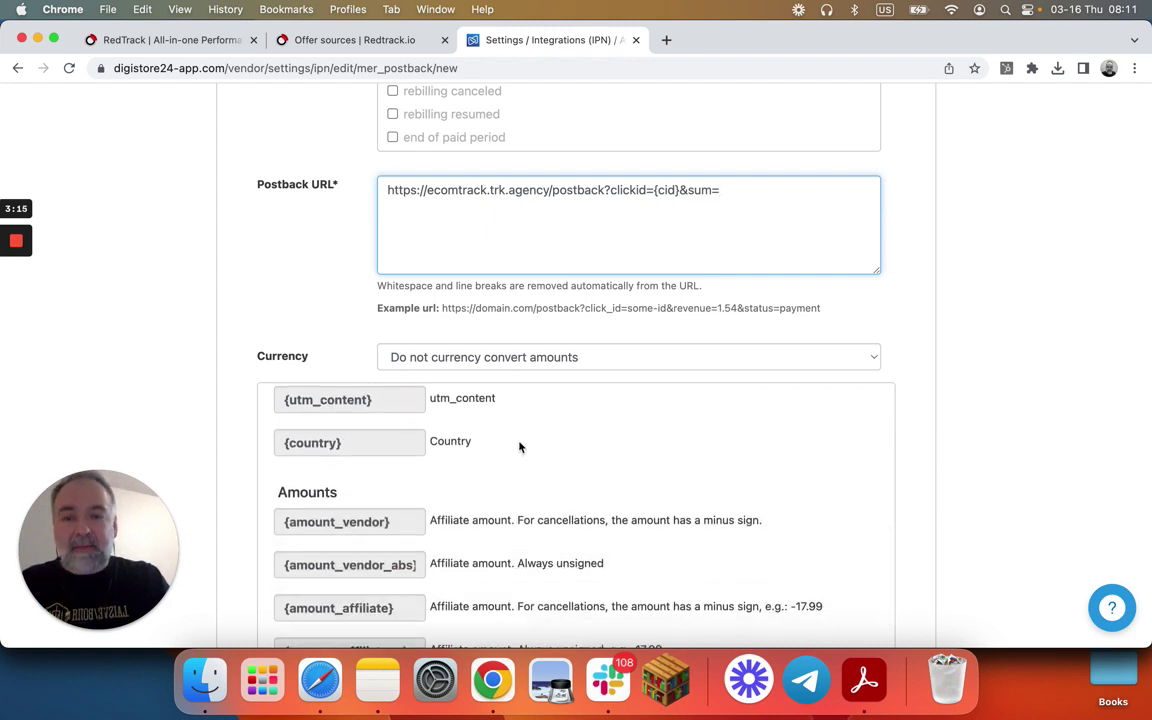
scroll(532, 500, "down", 2)
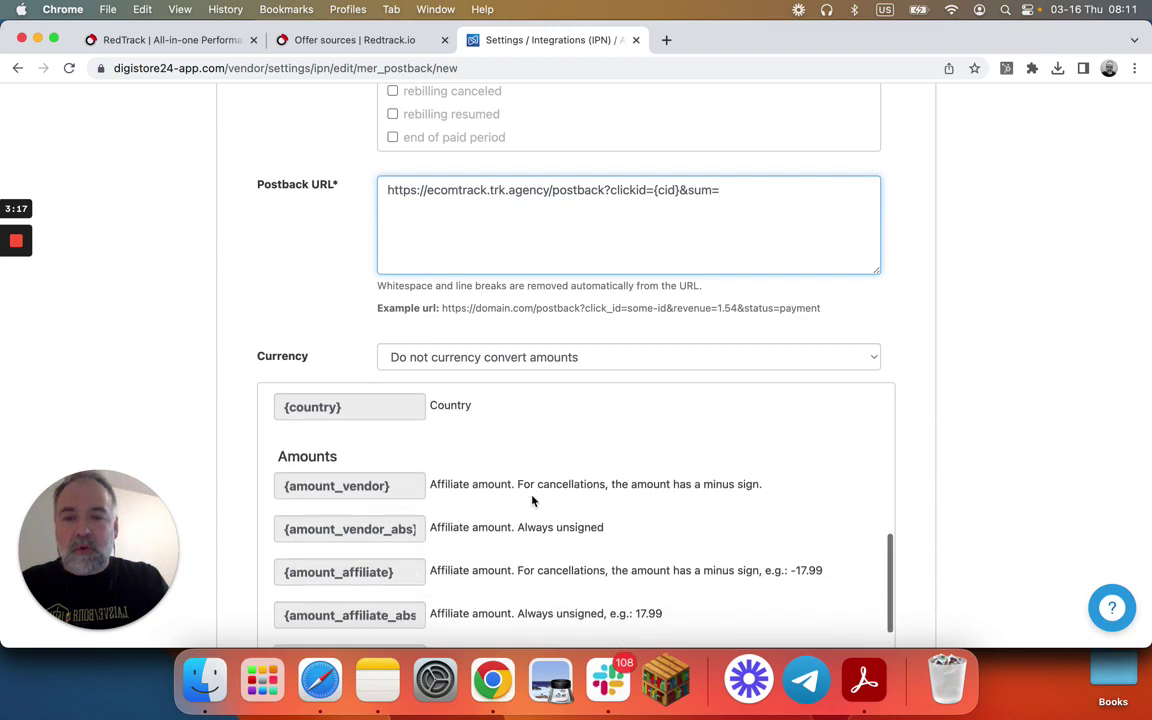
scroll(403, 514, "down", 1)
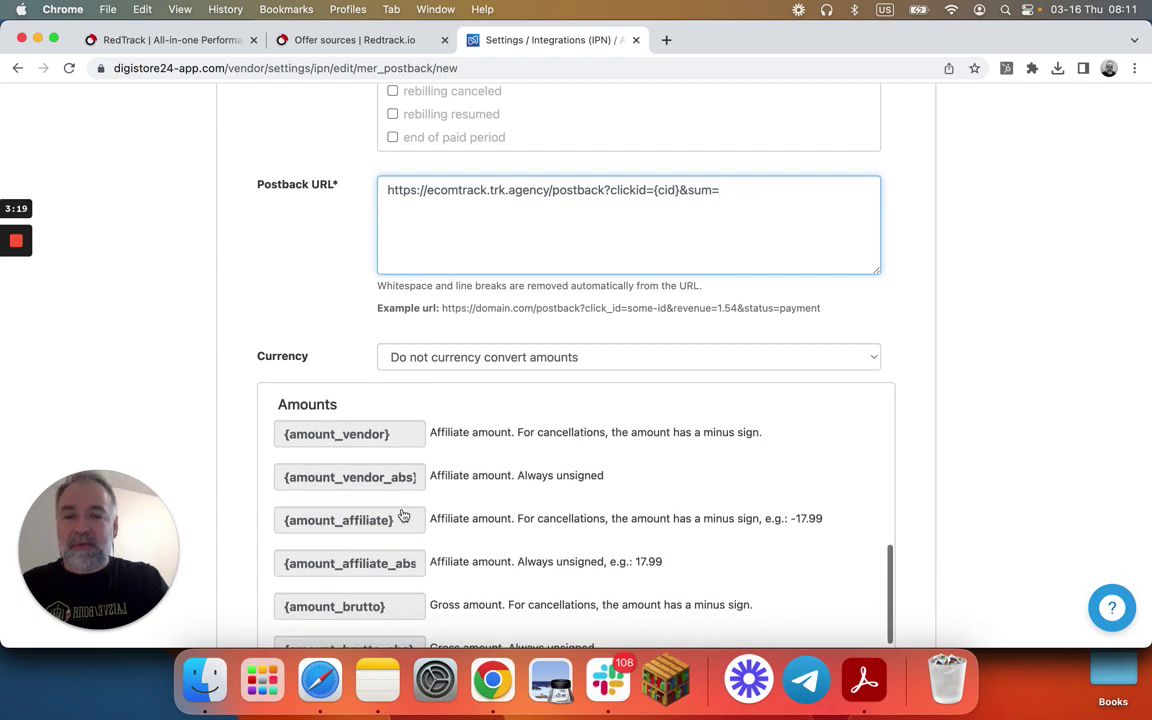
scroll(403, 515, "down", 5)
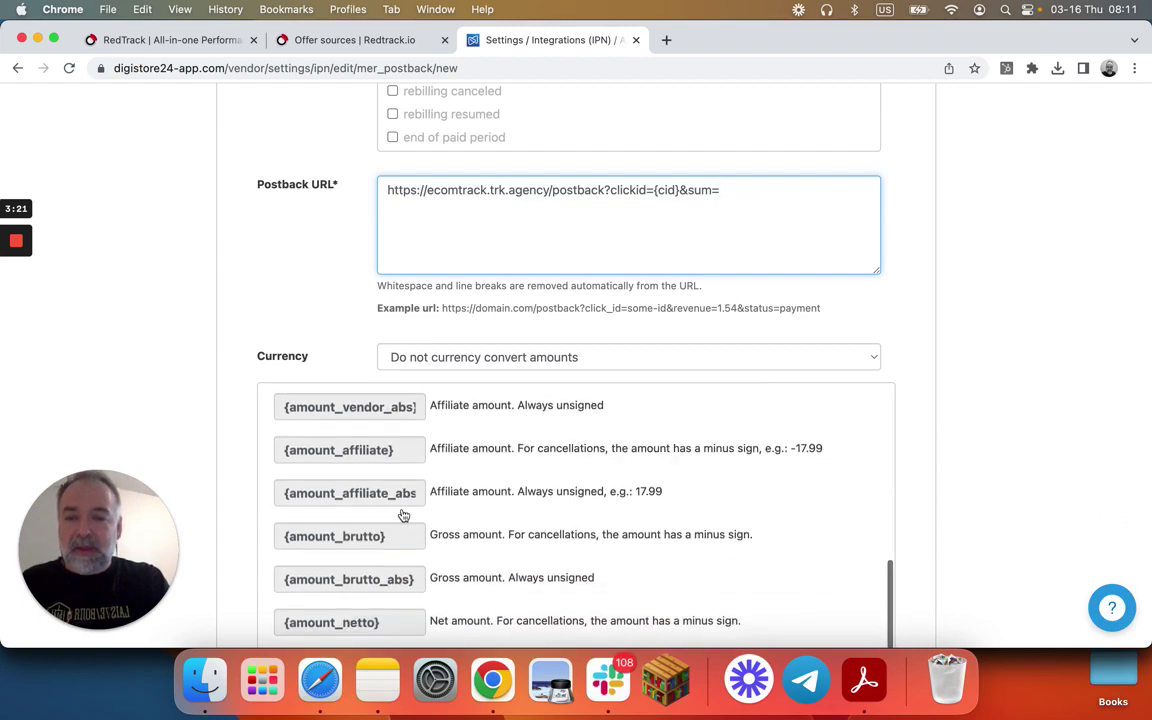
scroll(403, 515, "up", 6)
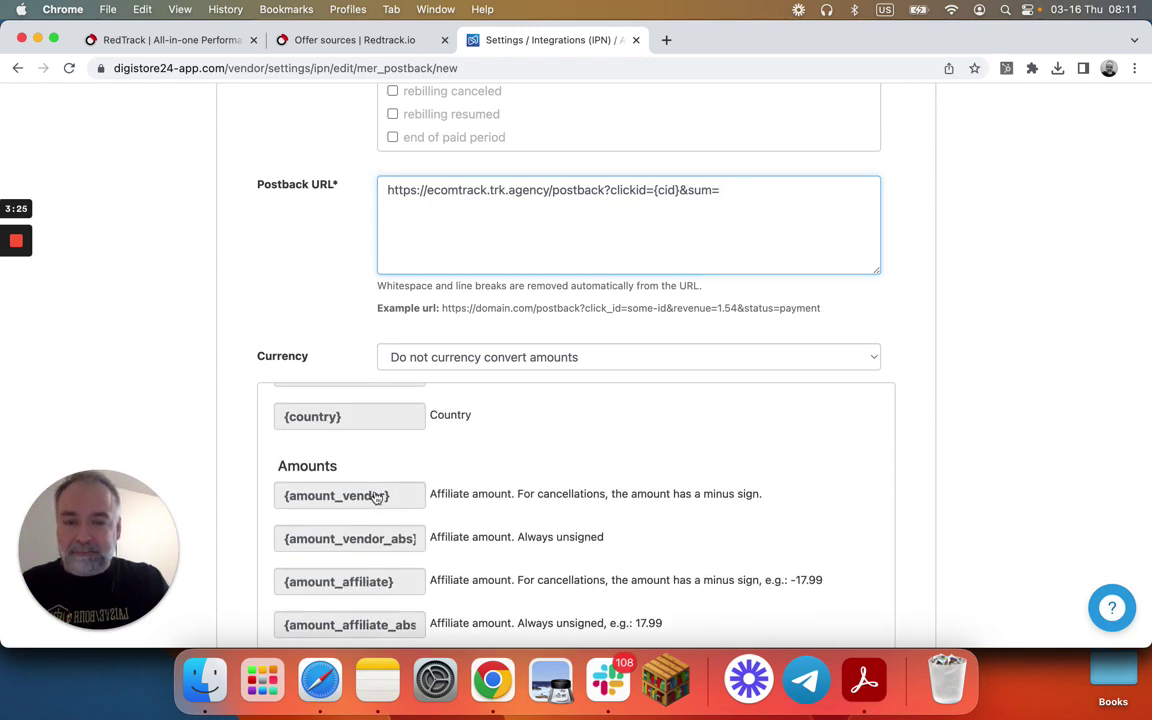
left_click(376, 496)
scroll(606, 465, "up", 10)
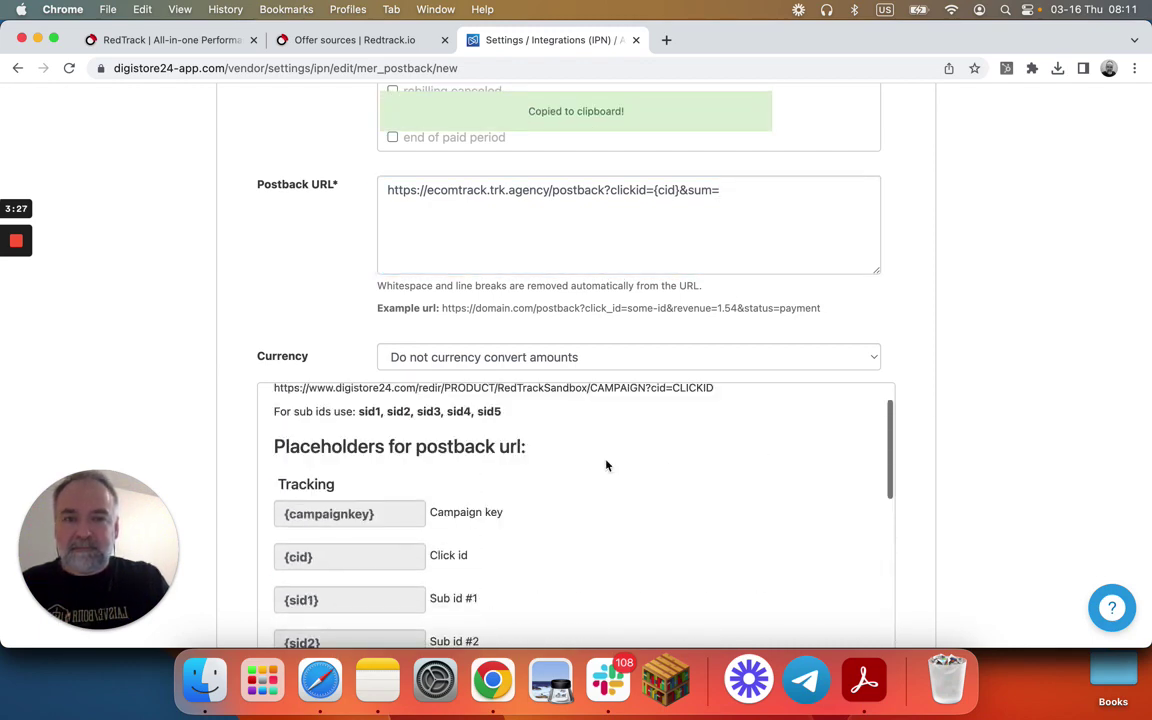
left_click(727, 193)
key("cmd+v")
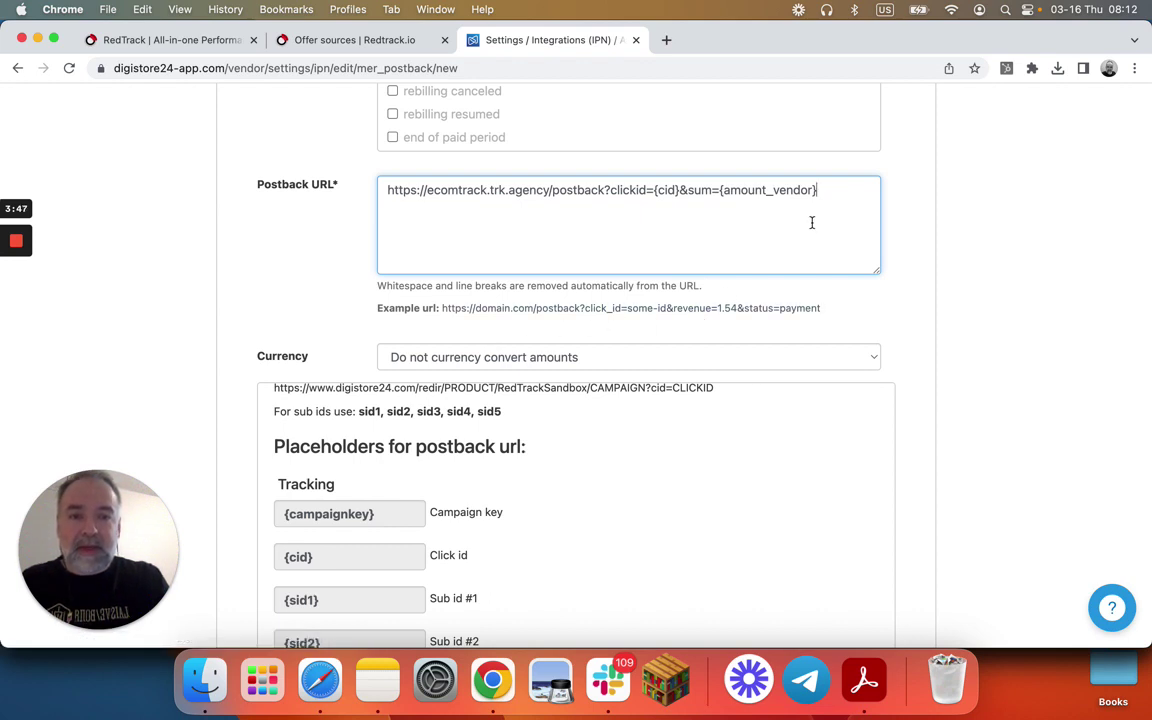
type("&")
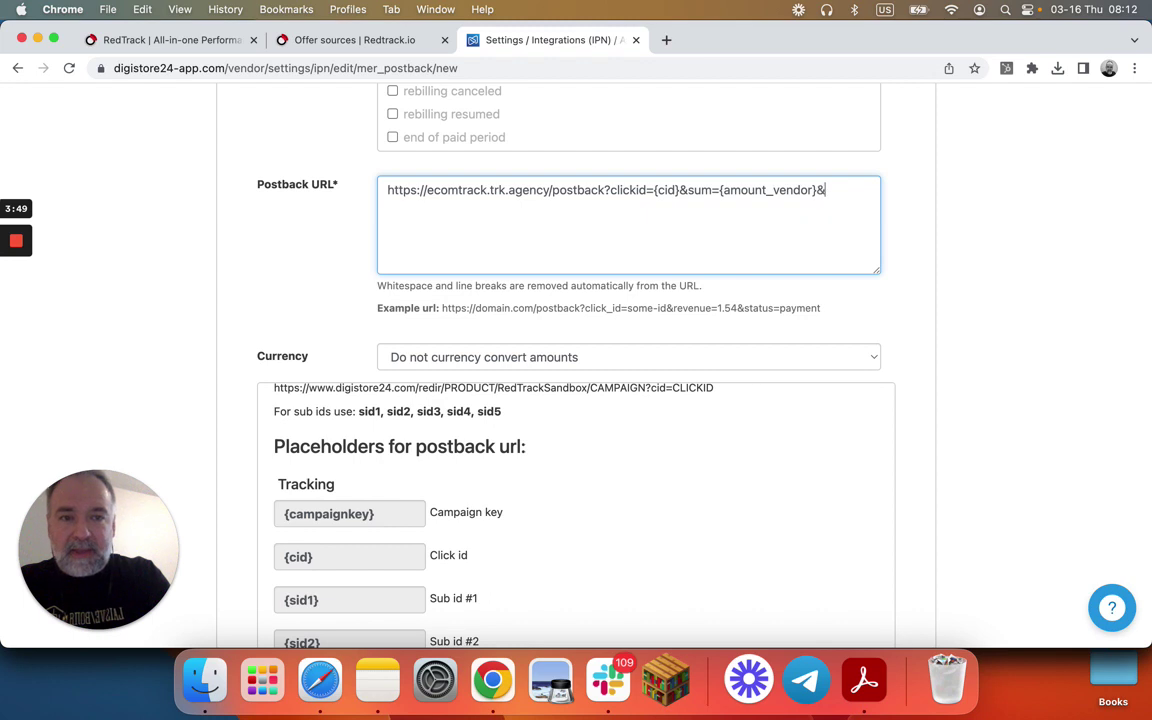
type("type")
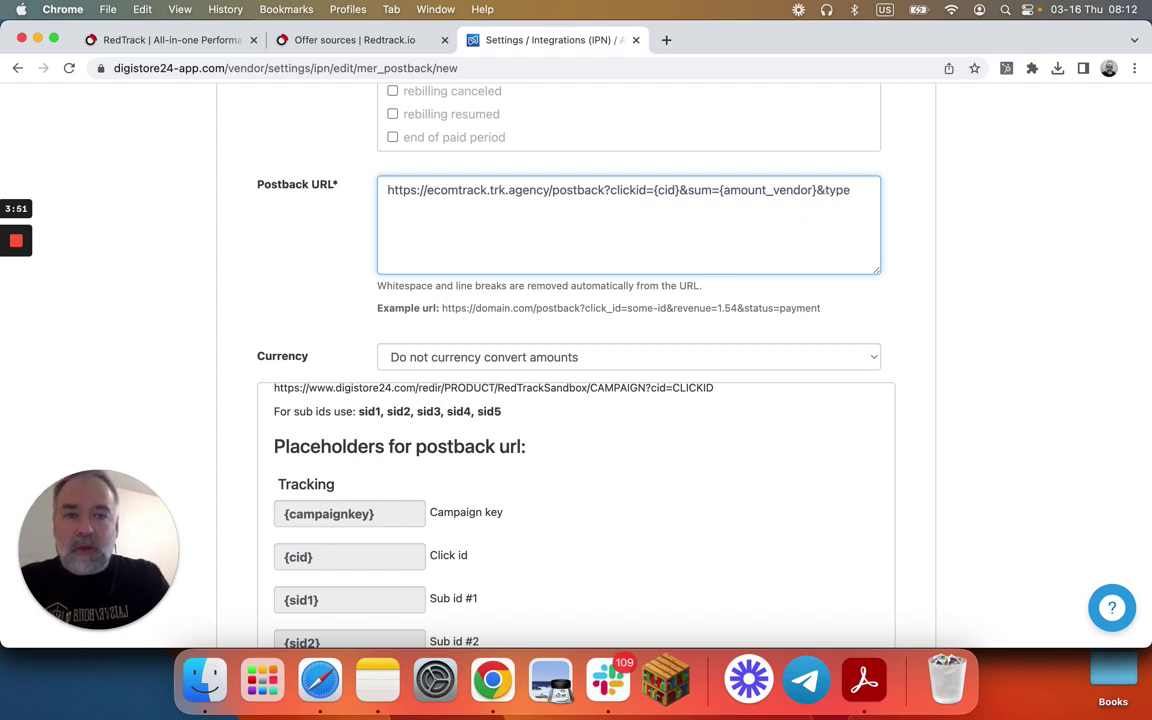
- Append =Purchase so the postback URL ends with &type=Purchase
scroll(586, 211, "up", 5)
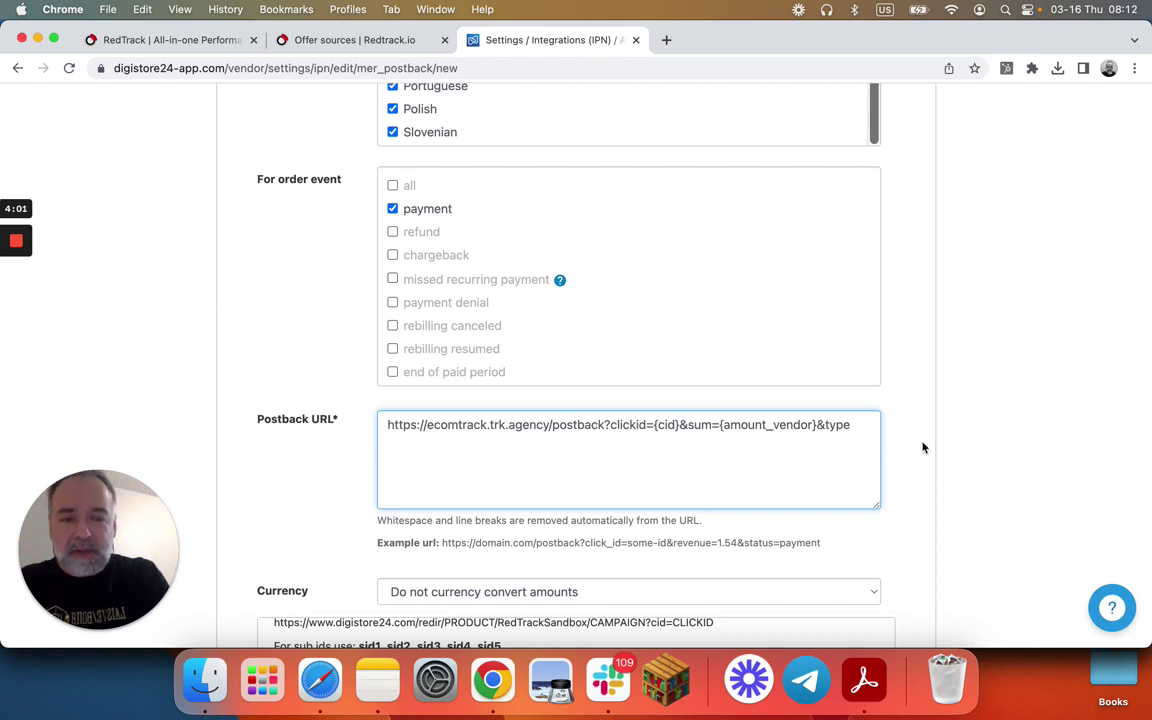
type("=")
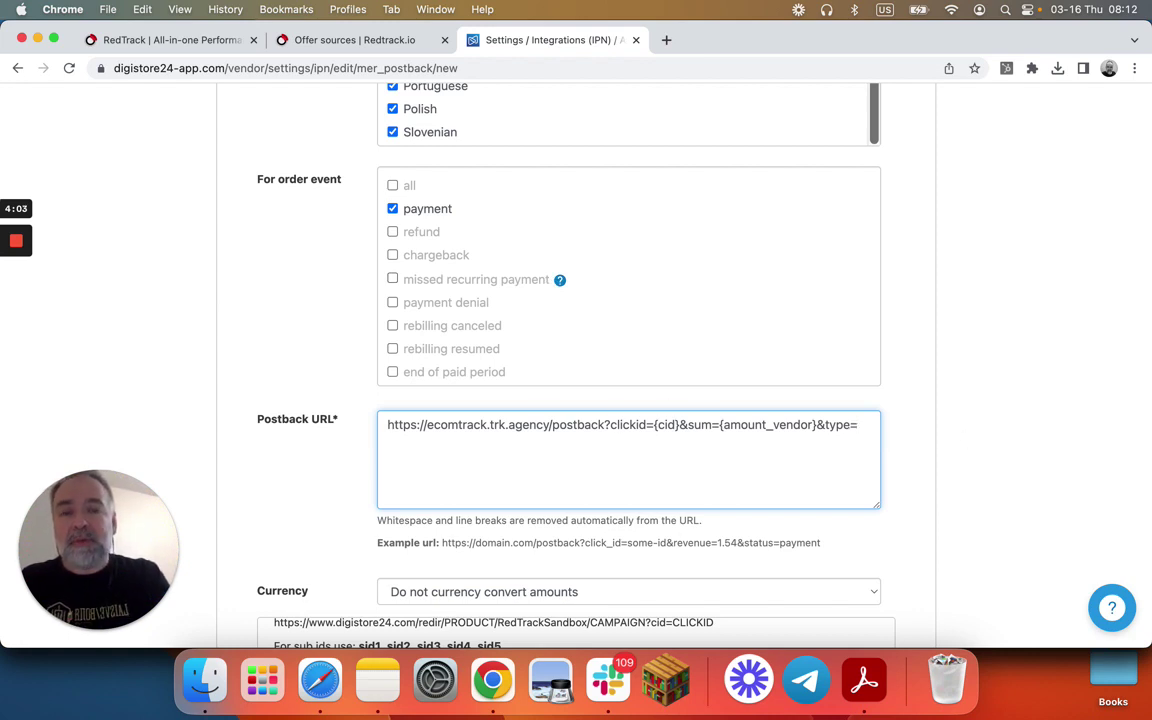
type("Purchase")
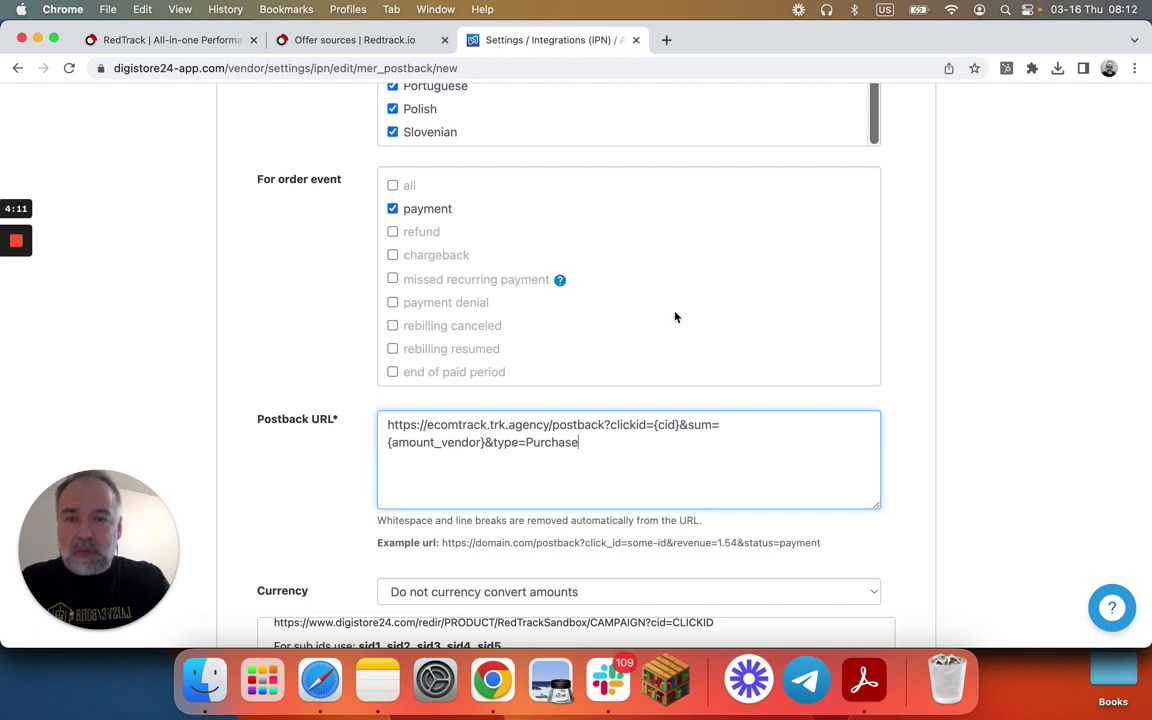
scroll(674, 314, "down", 4)
scroll(674, 314, "down", 8)
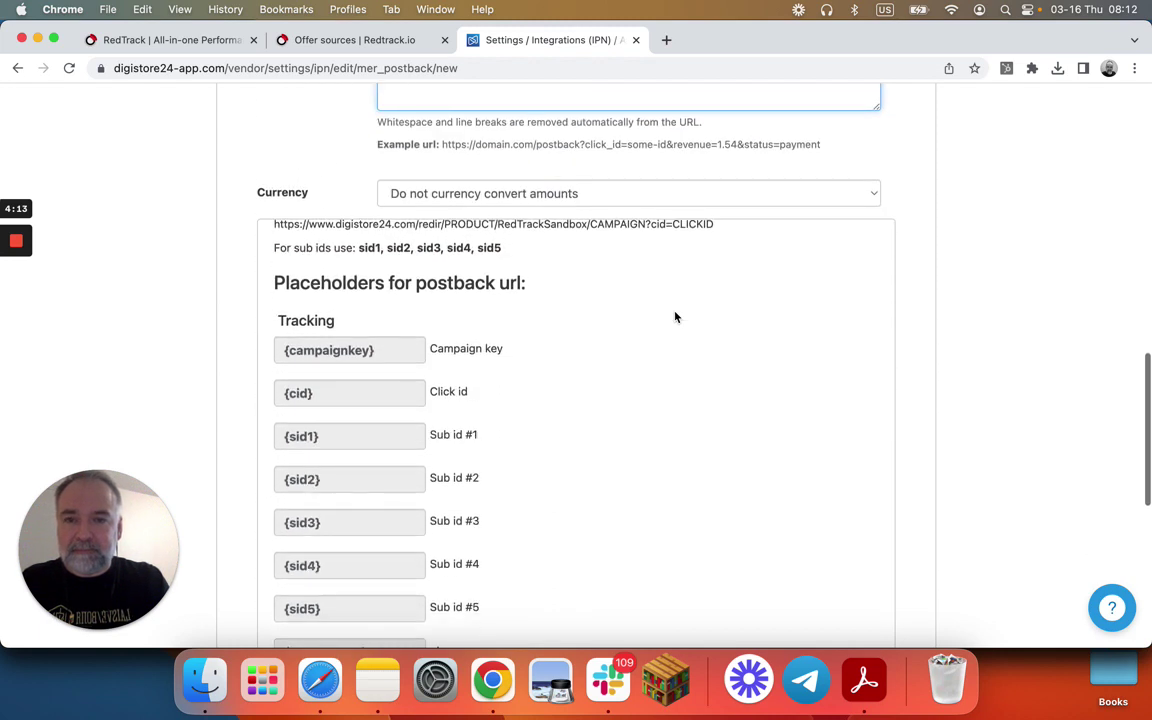
scroll(675, 317, "down", 2)
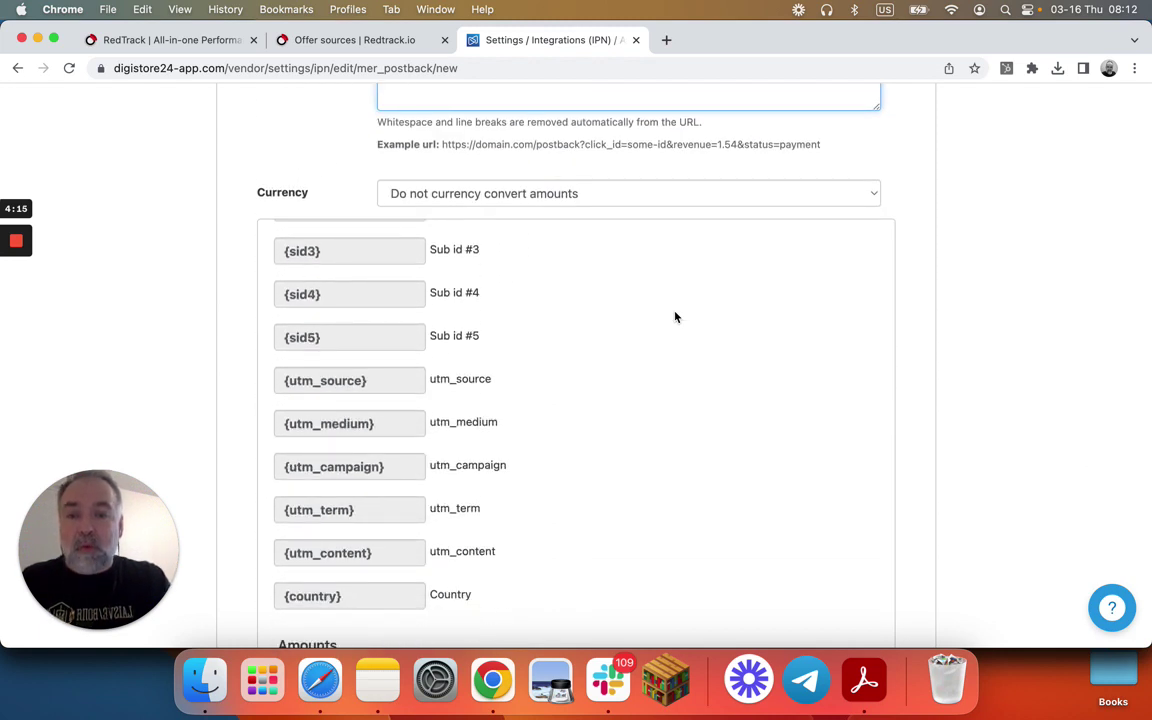
scroll(675, 317, "down", 20)
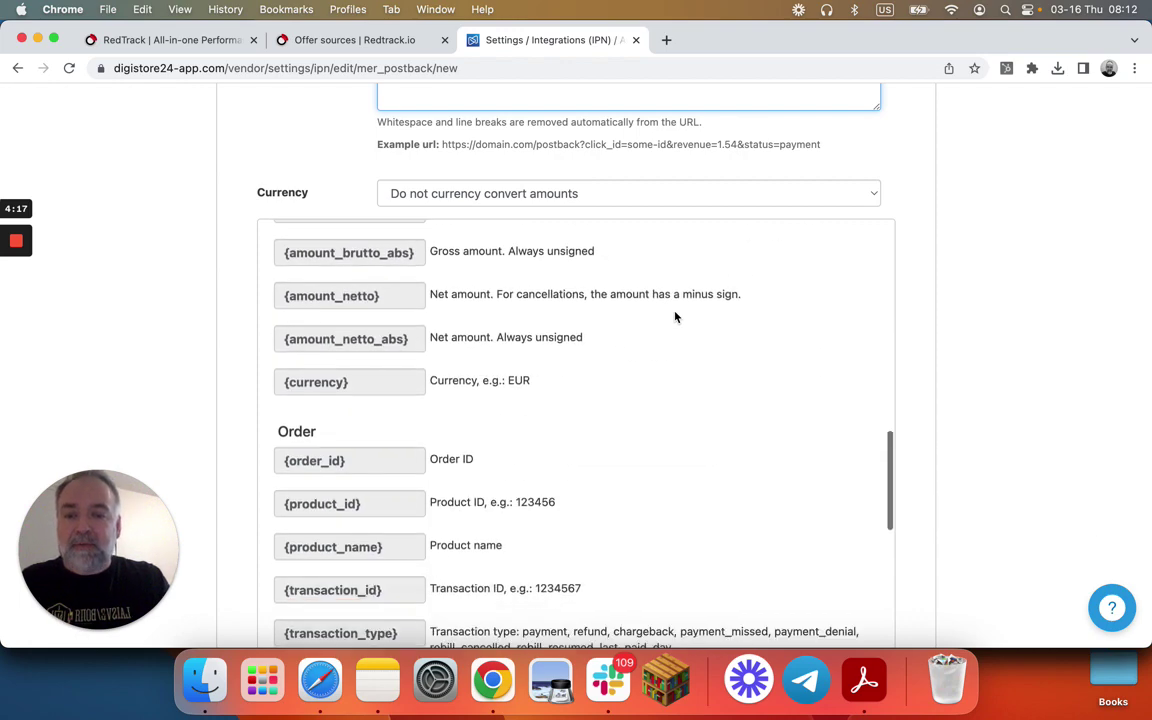
scroll(675, 317, "down", 15)
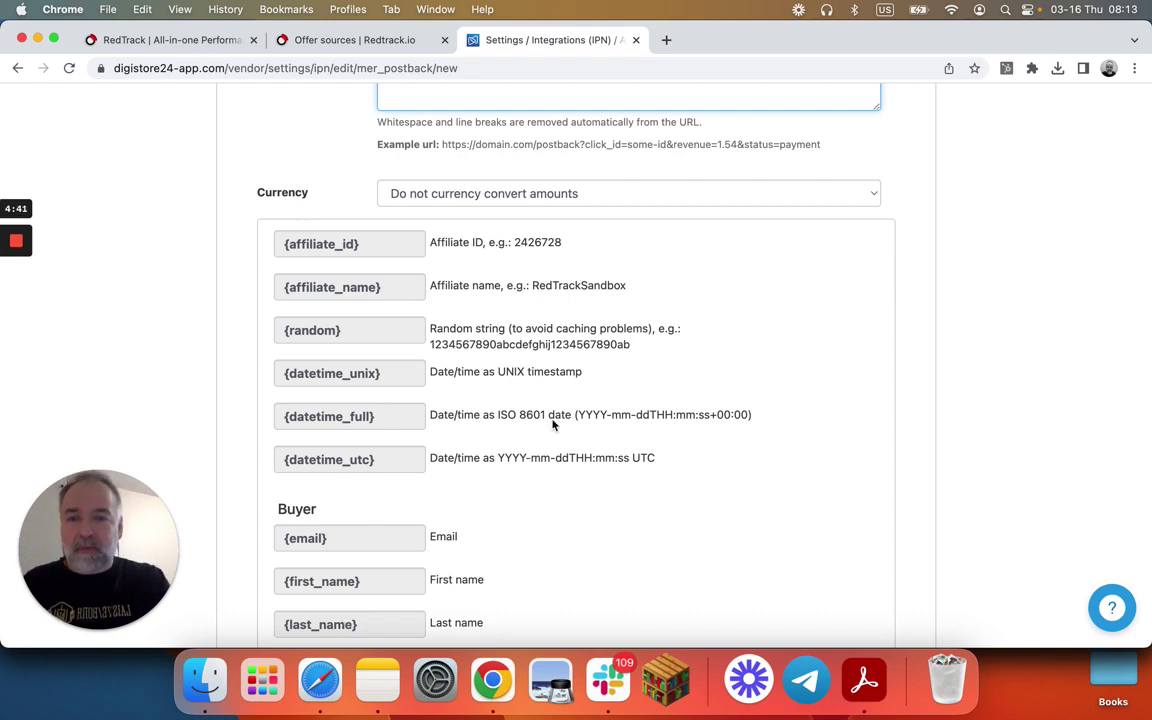
scroll(561, 407, "up", 2)
scroll(561, 407, "up", 10)
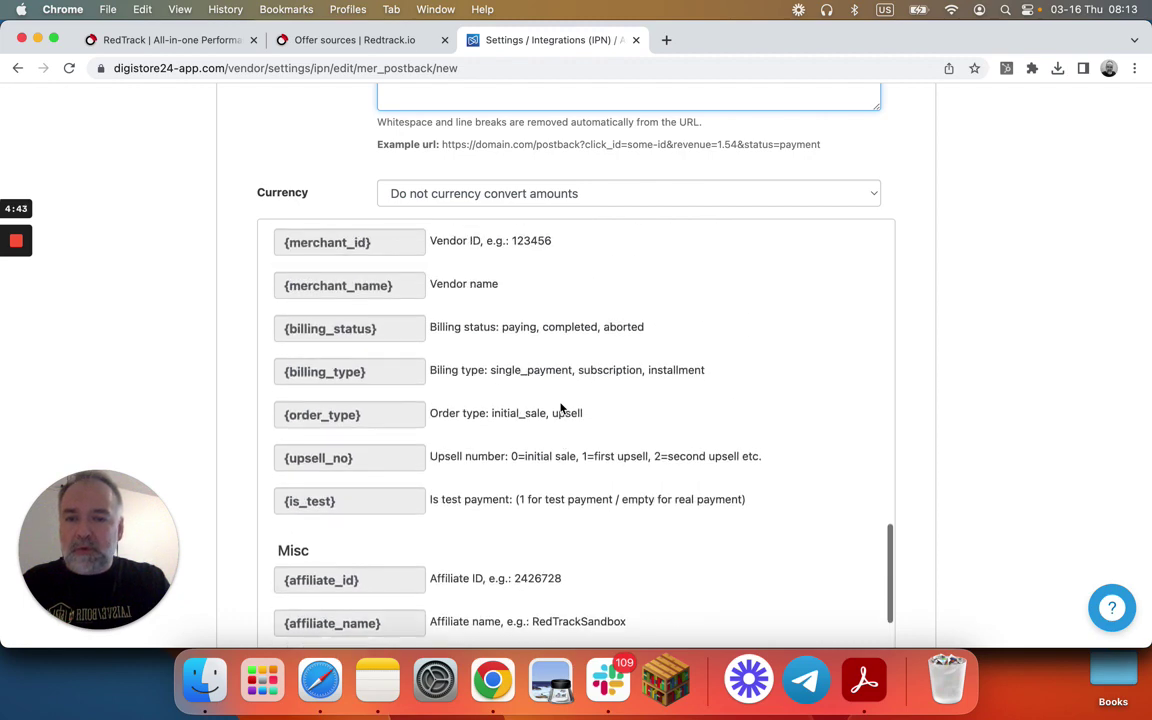
scroll(561, 407, "up", 1)
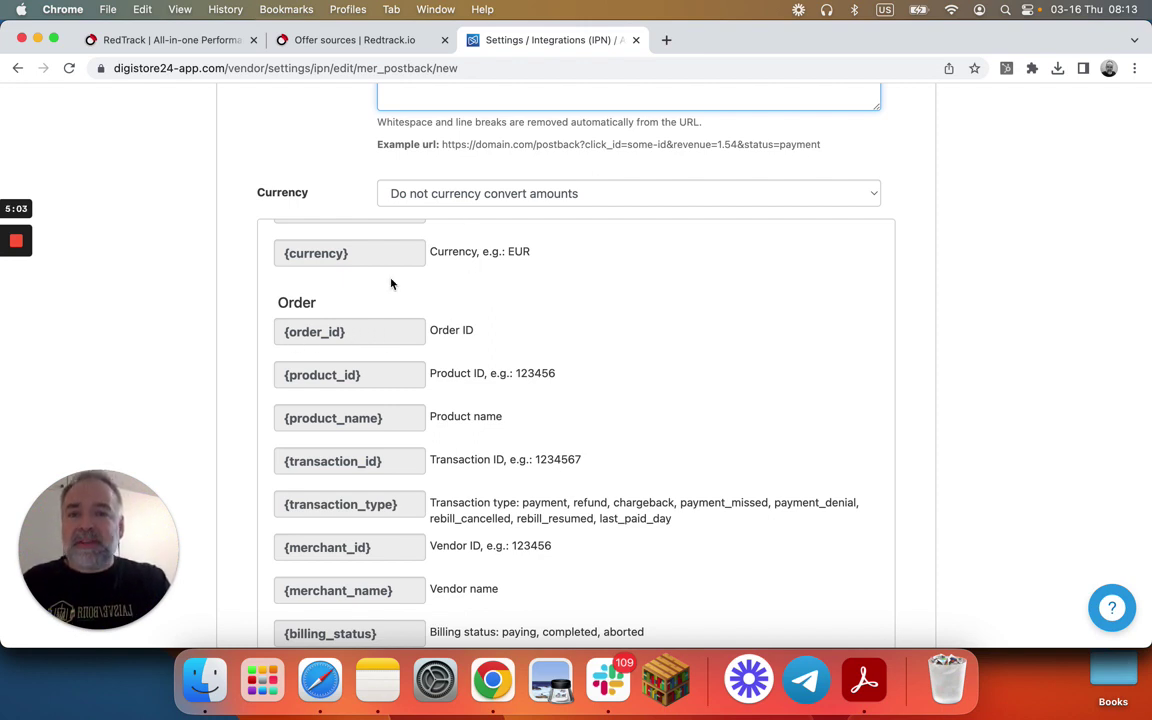
scroll(398, 342, "down", 10)
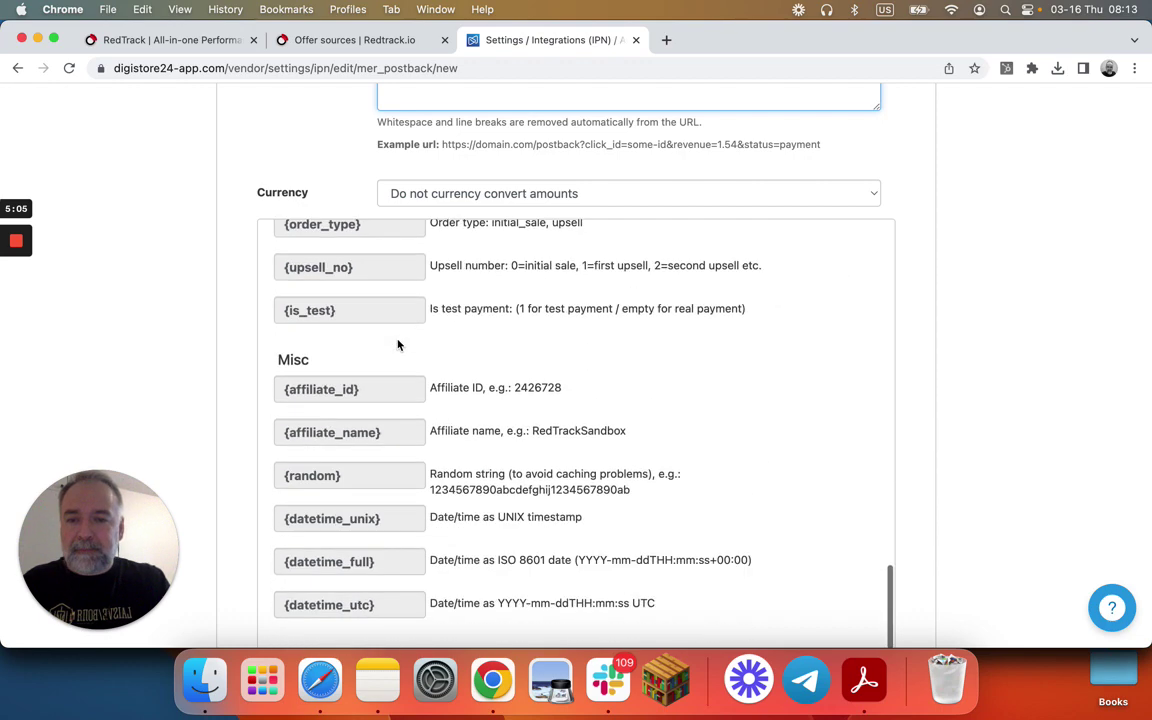
scroll(398, 343, "down", 3)
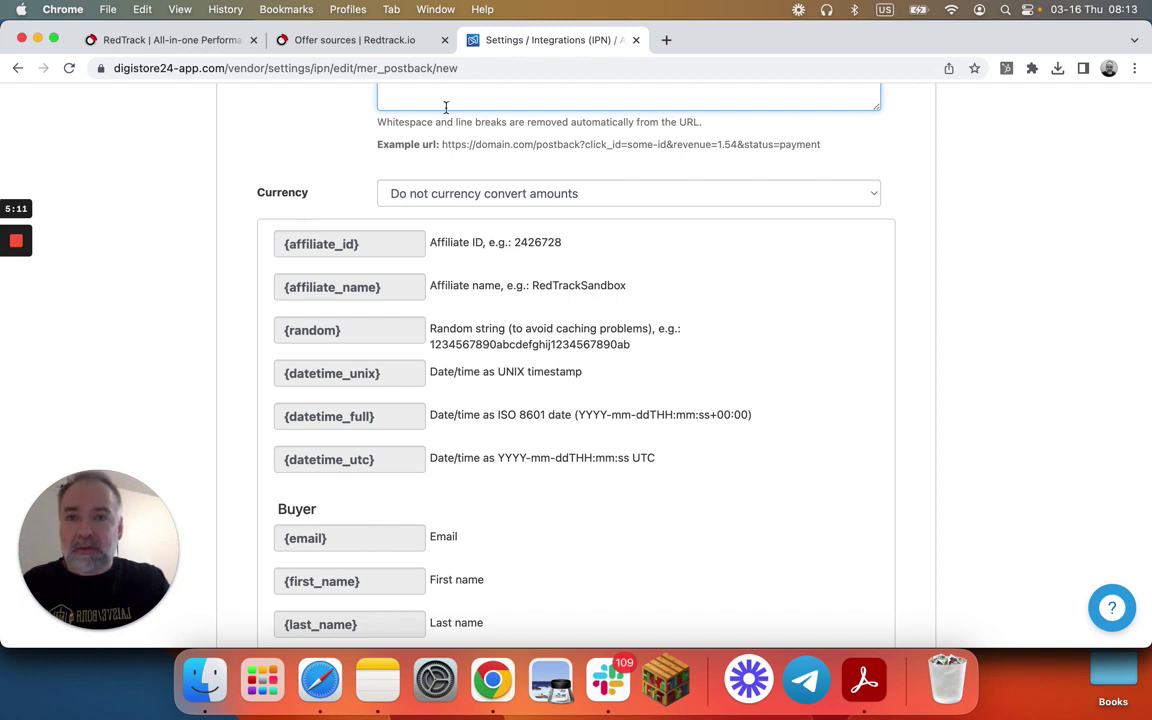
- In the RedTrack brand, set the Sub1 parameter to eventid and Sub2 to email
left_click(340, 44)
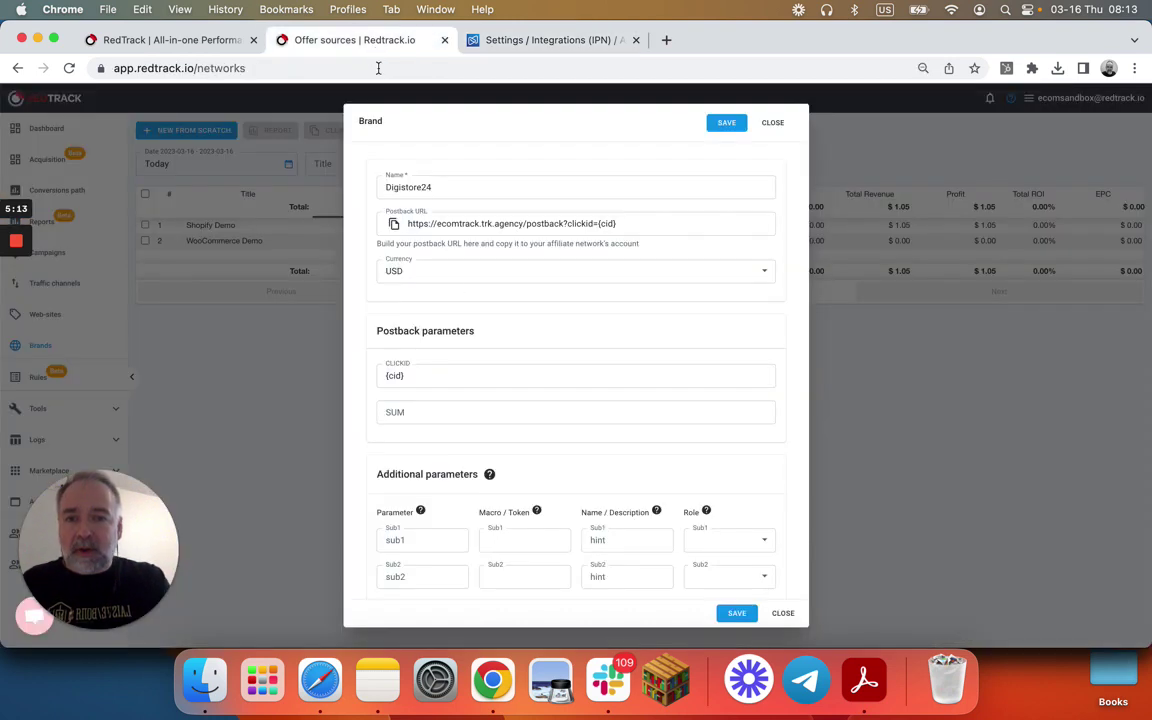
scroll(446, 425, "down", 2)
left_click(441, 467)
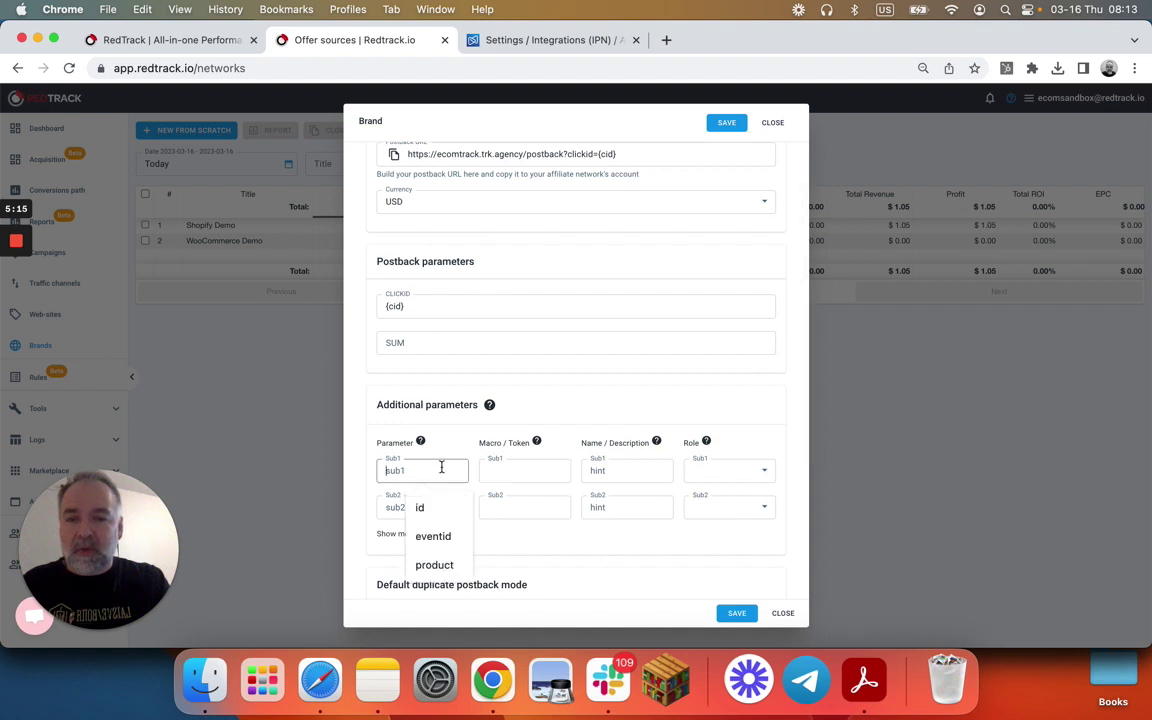
left_click(433, 536)
left_click(425, 509)
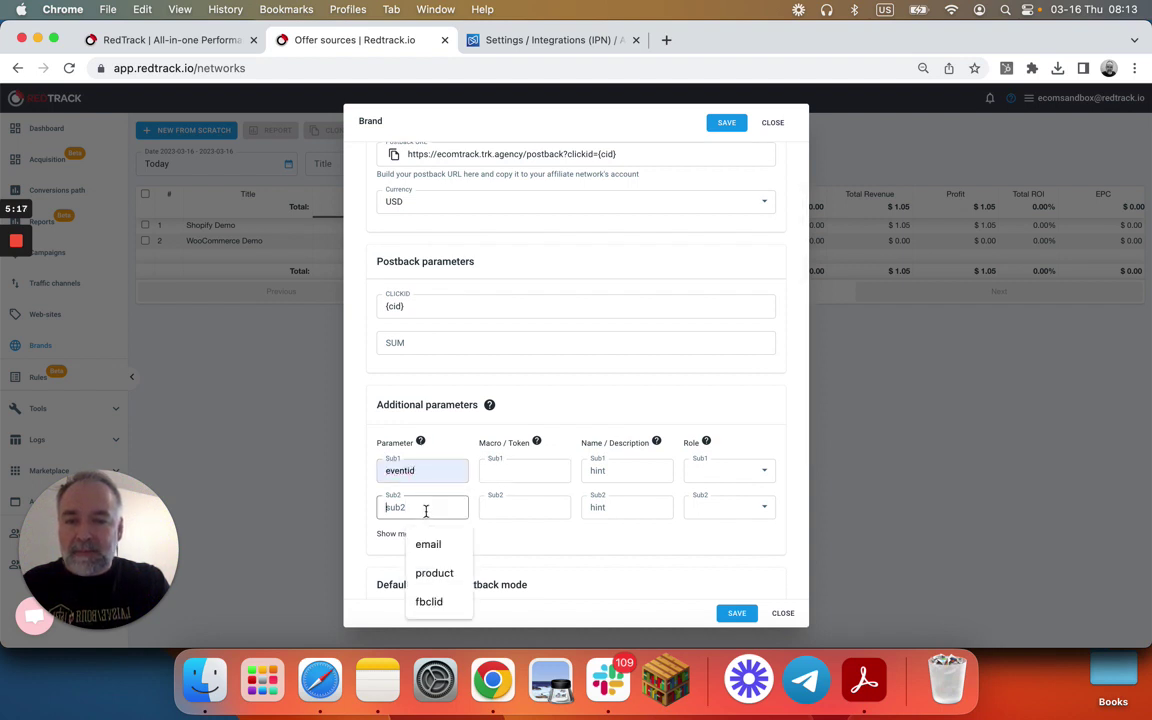
left_click(428, 544)
left_click(391, 534)
scroll(472, 514, "down", 2)
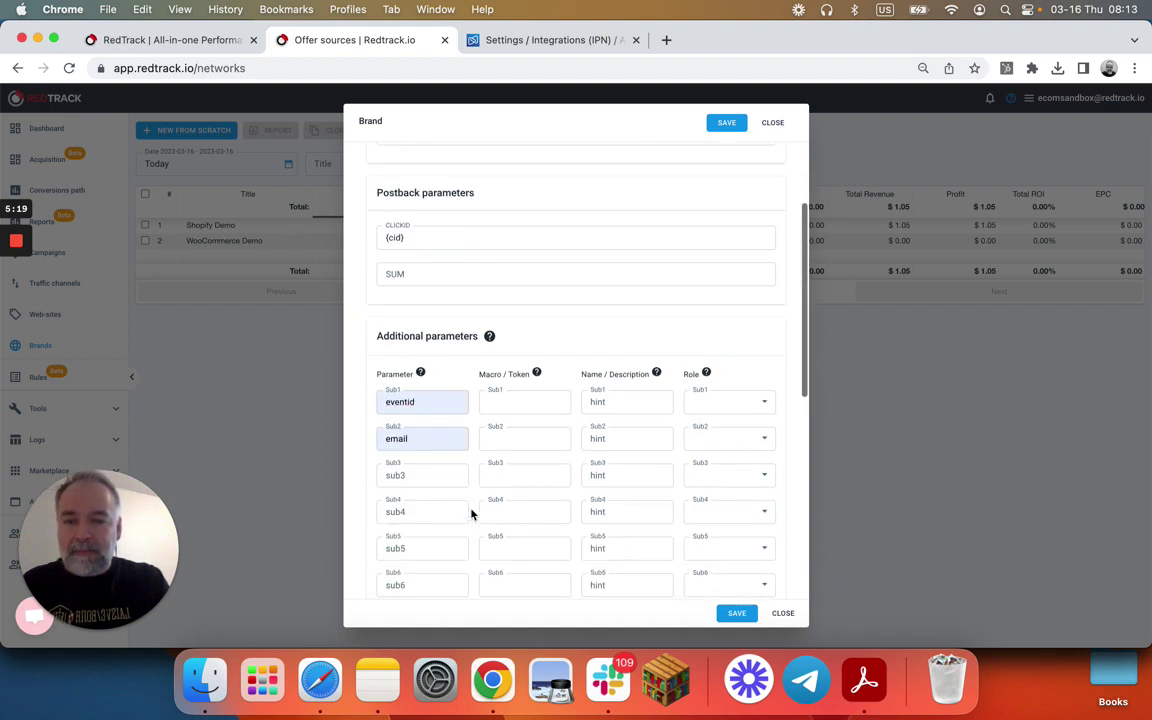
- Name Sub3 and Sub4 fname and lname, and type {order_id} as Sub1's macro
left_click(423, 474)
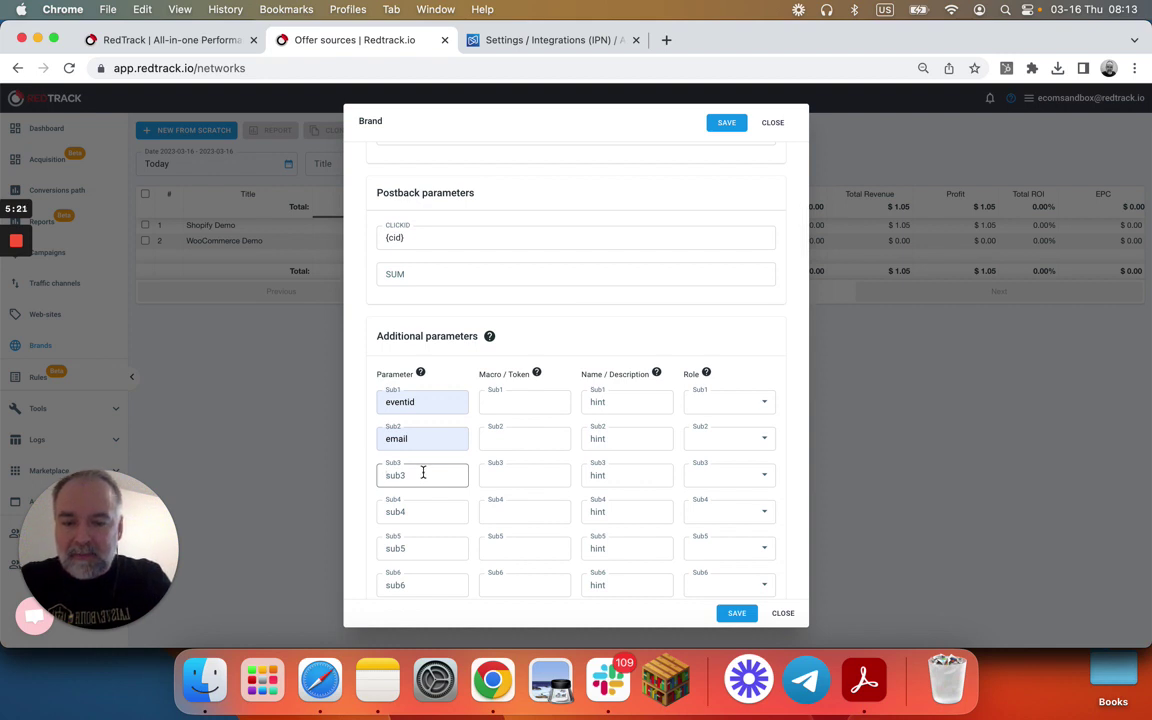
type("fnamne")
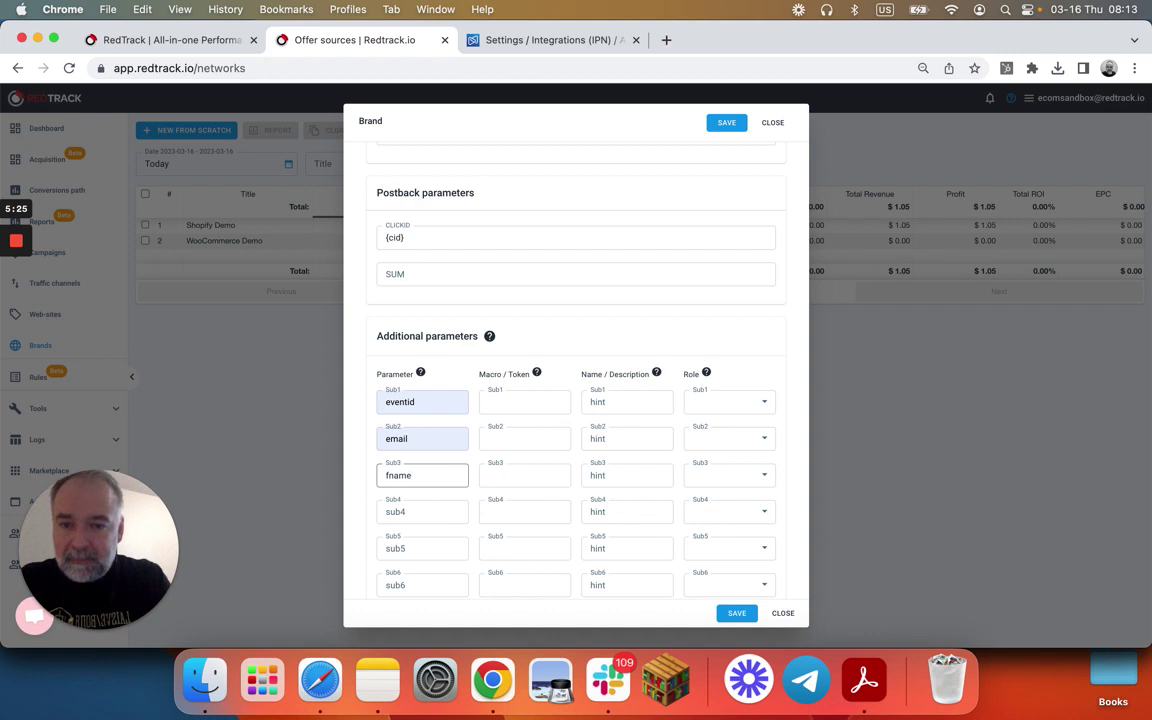
left_click(422, 511)
type("lma")
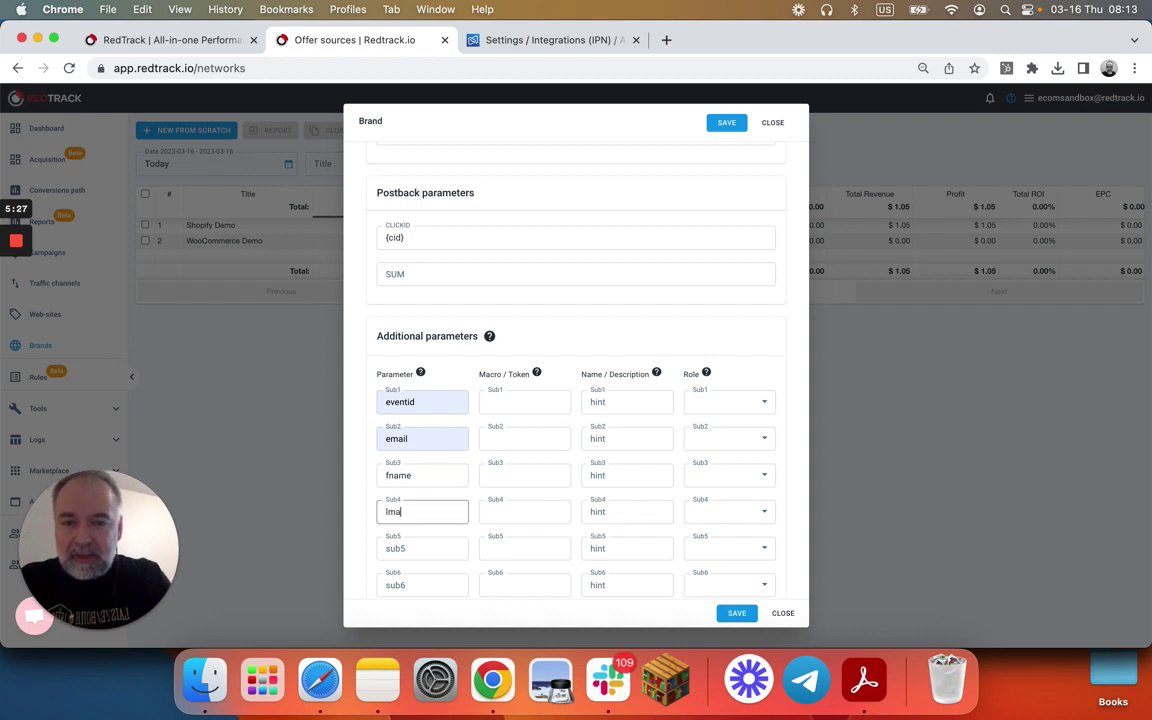
key("BackSpace")
key("BackSpace")
type("name")
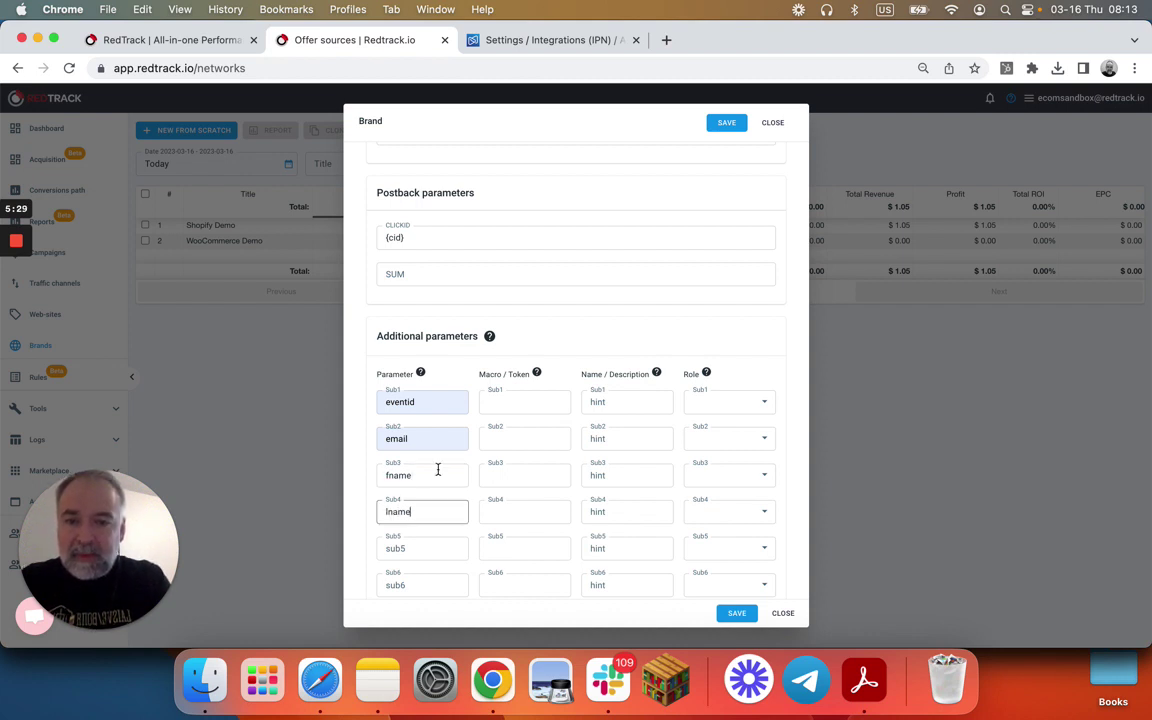
left_click(550, 405)
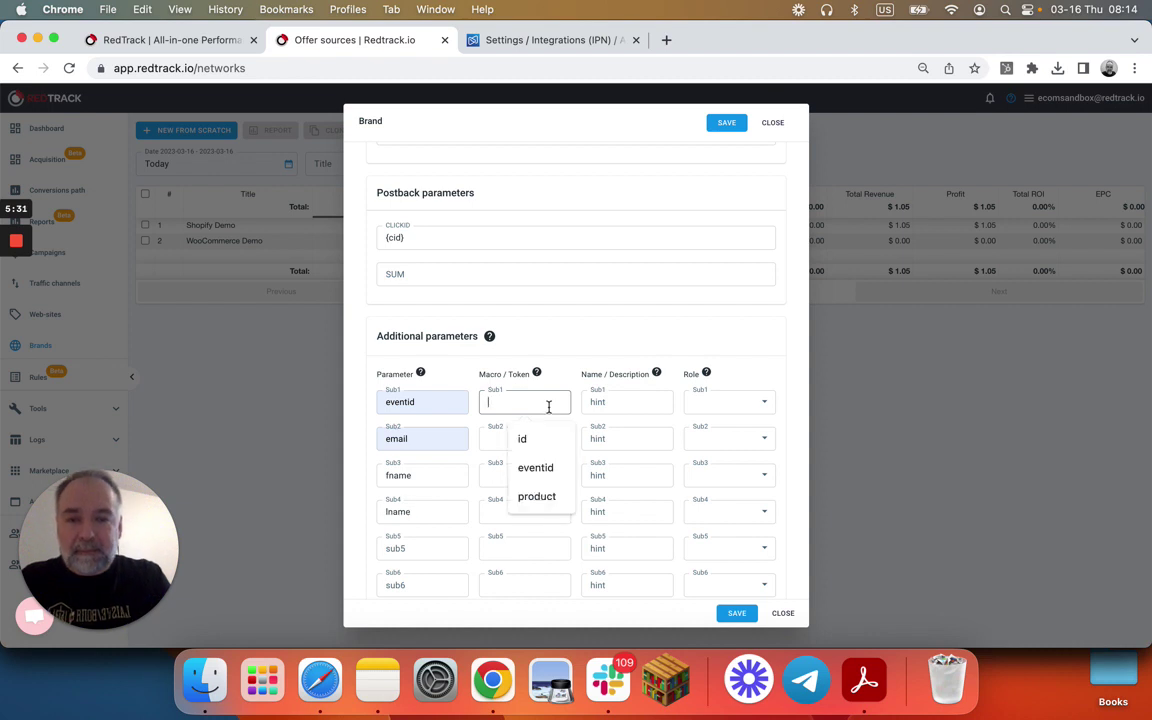
type("{}")
type("order")
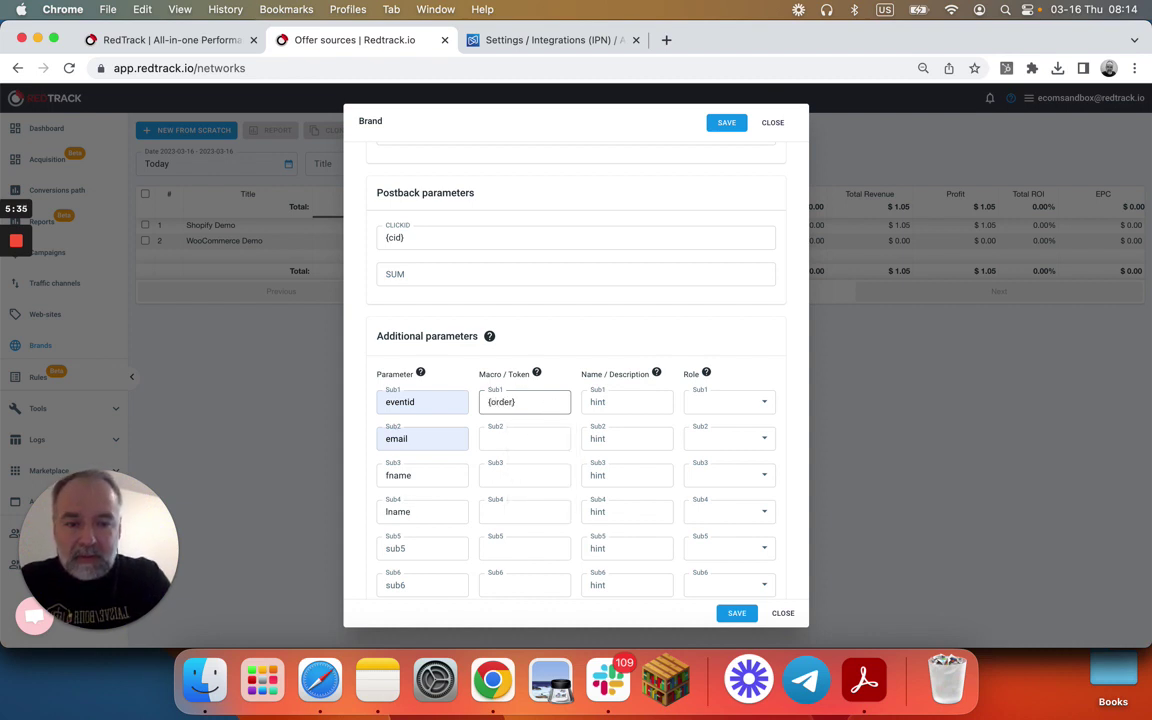
type("_id")
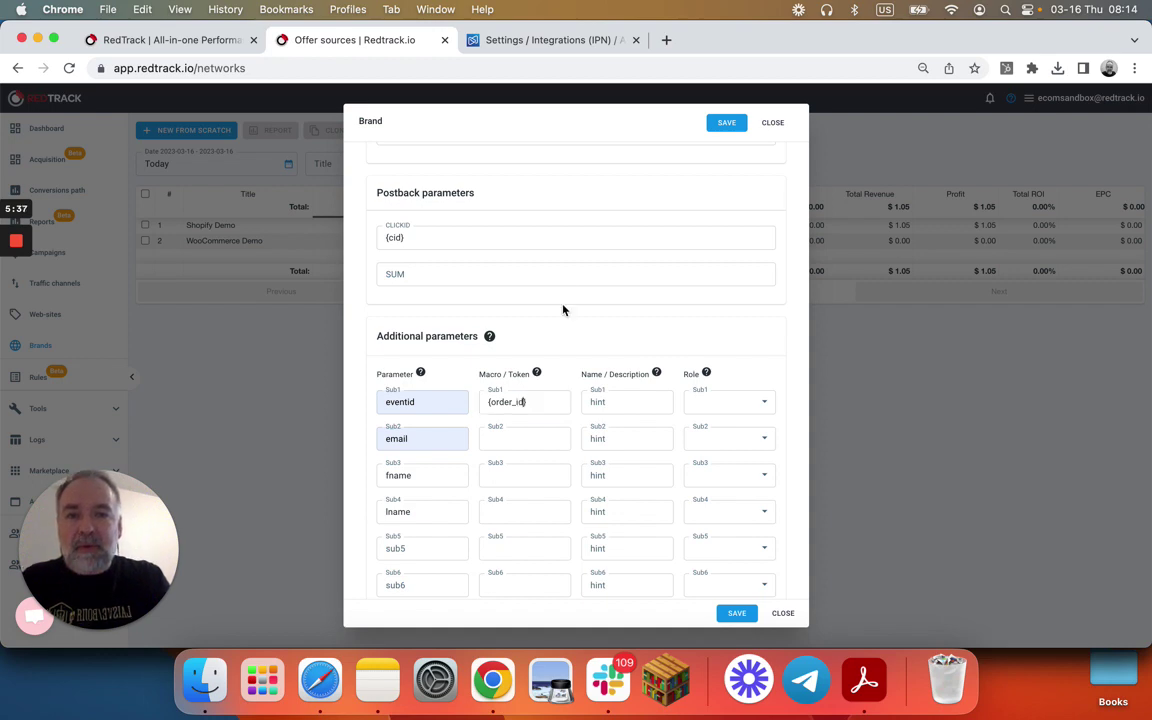
left_click(550, 40)
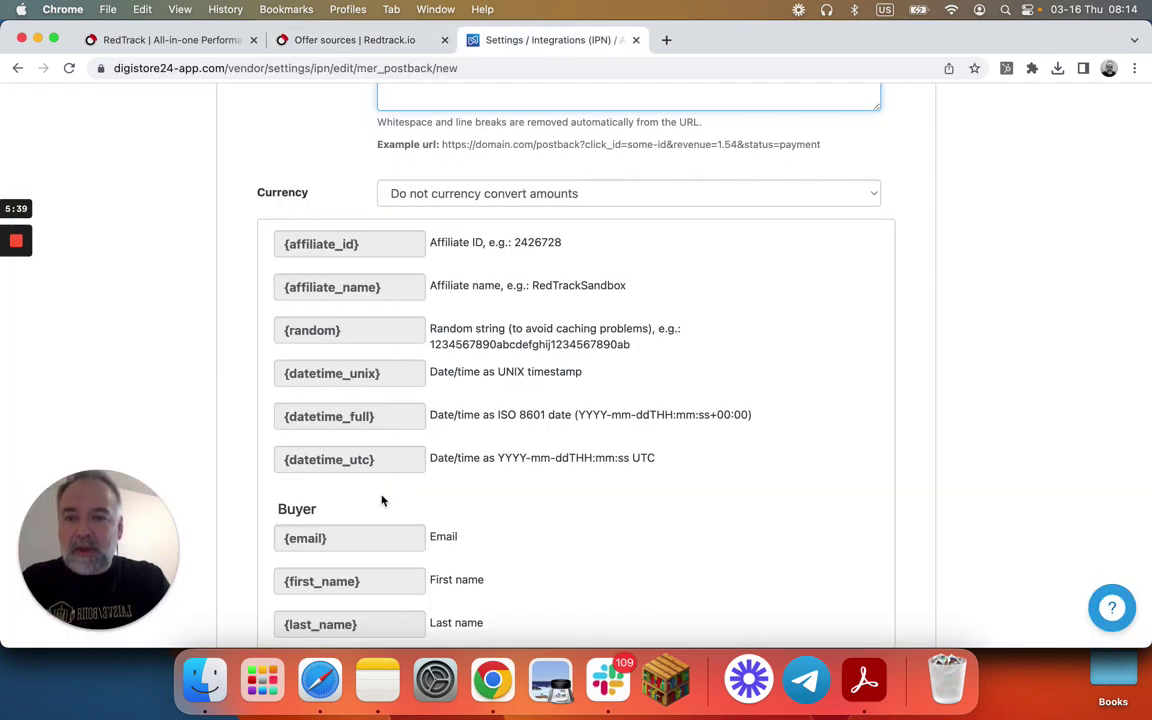
- Copy Digistore24's {order_id} placeholder from the Order section of the IPN parameter list
scroll(381, 500, "down", 4)
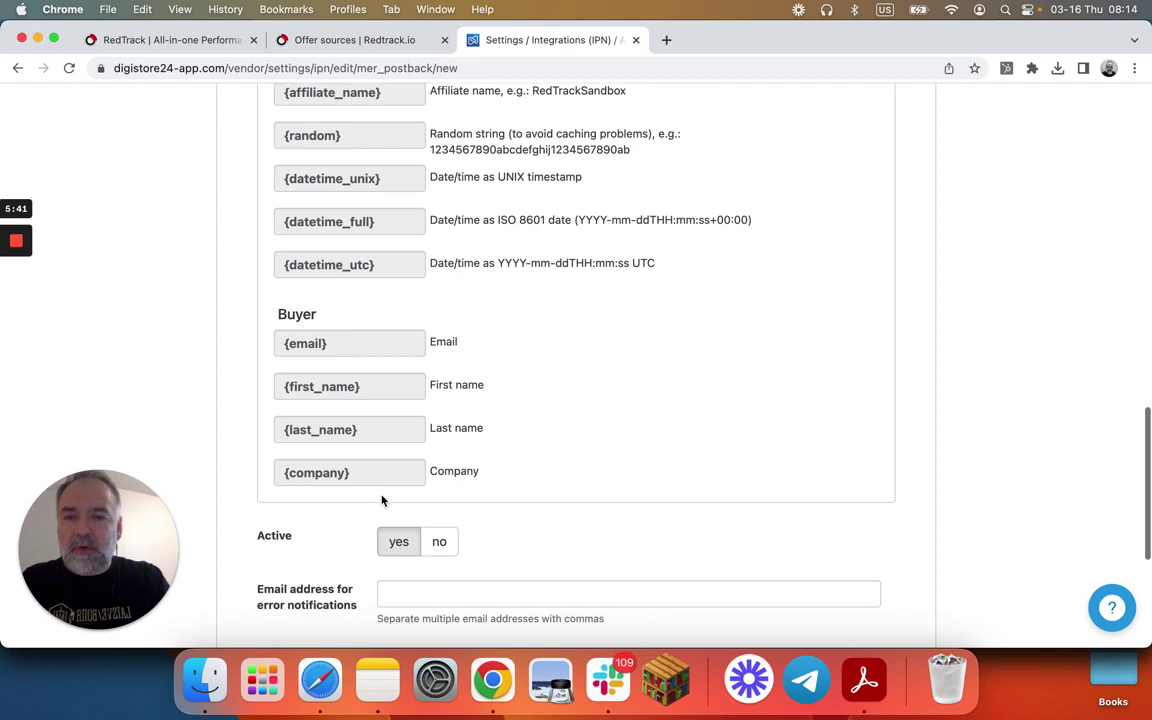
scroll(381, 497, "up", 3)
scroll(381, 494, "up", 12)
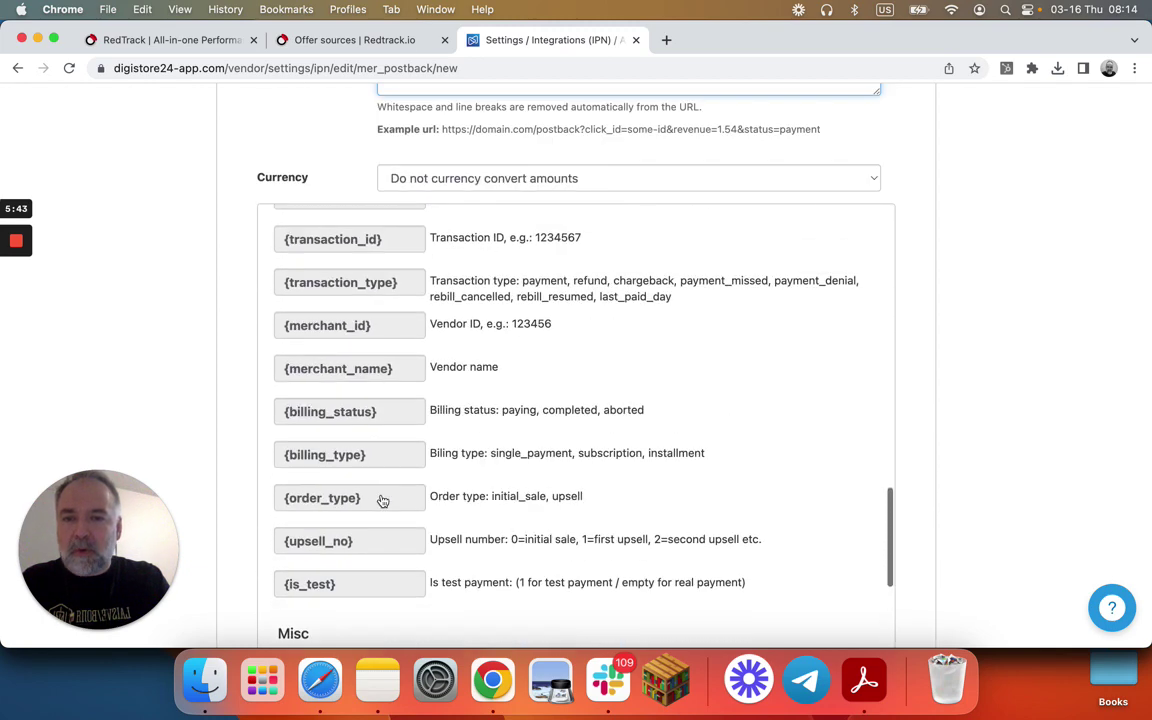
scroll(381, 500, "up", 2)
left_click(376, 302)
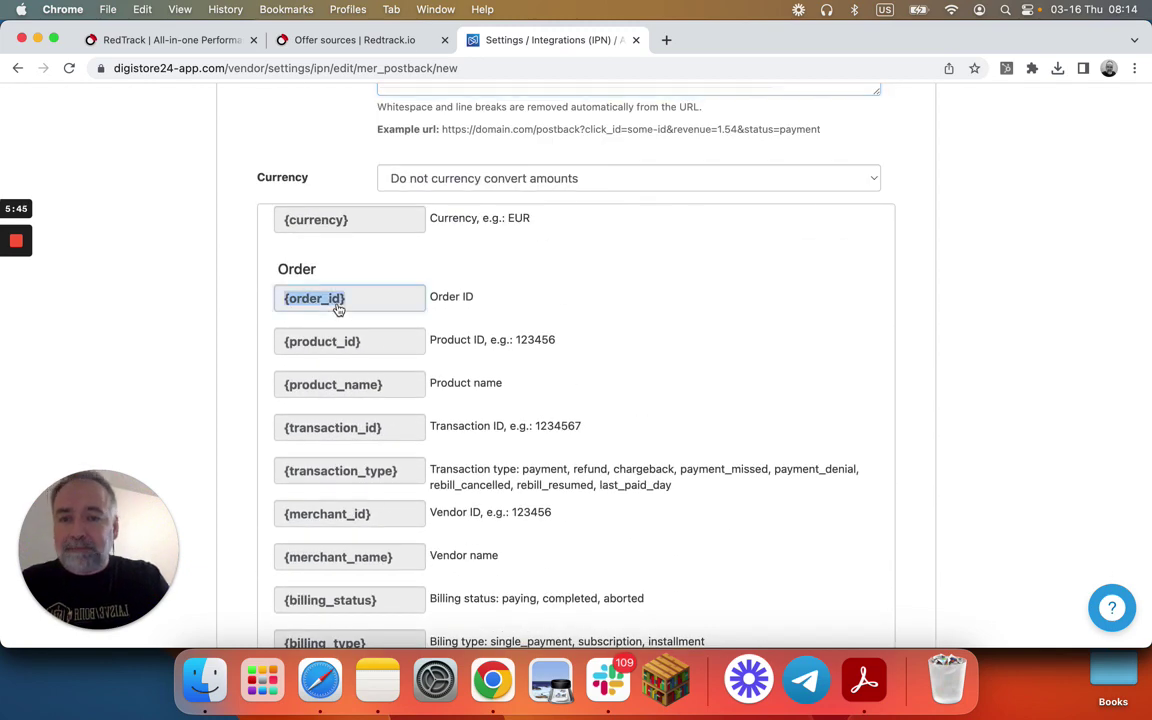
left_click(344, 41)
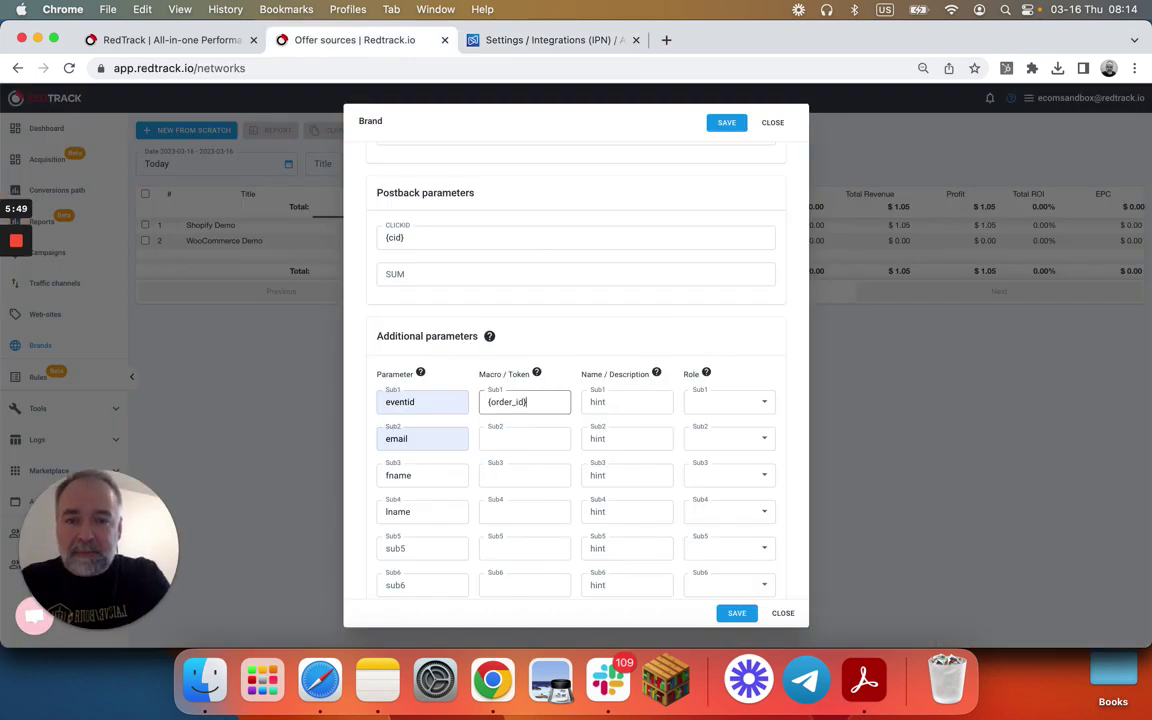
- Paste {order_id} as Sub1's macro and give Sub1 the eventid description and Event ID role
key("BackSpace")
key("BackSpace")
key("BackSpace")
key("BackSpace")
key("BackSpace")
key("BackSpace")
key("BackSpace")
key("BackSpace")
key("BackSpace")
key("BackSpace")
key("super+v")
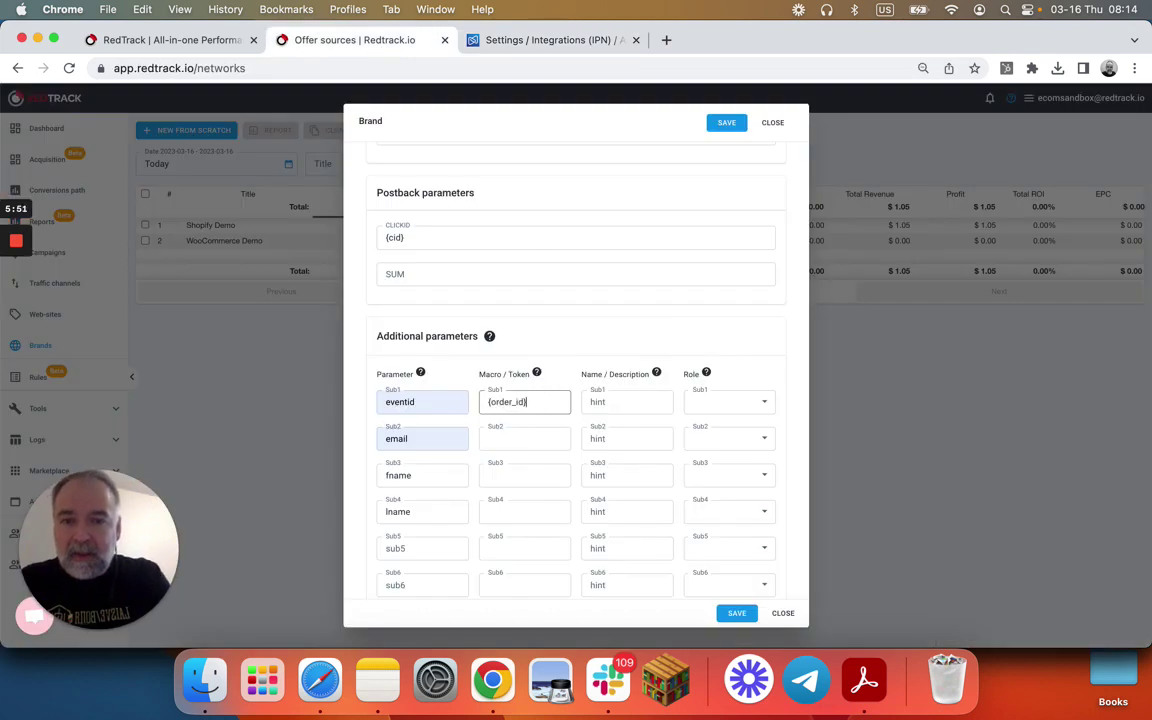
left_click(607, 403)
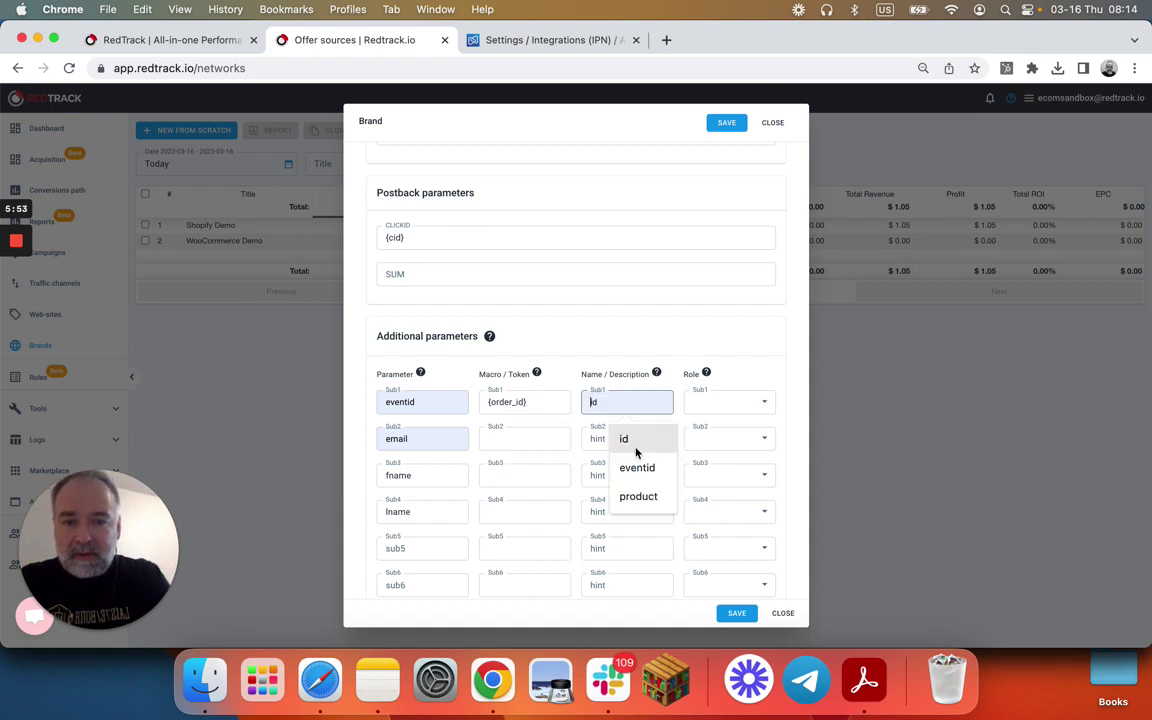
left_click(637, 467)
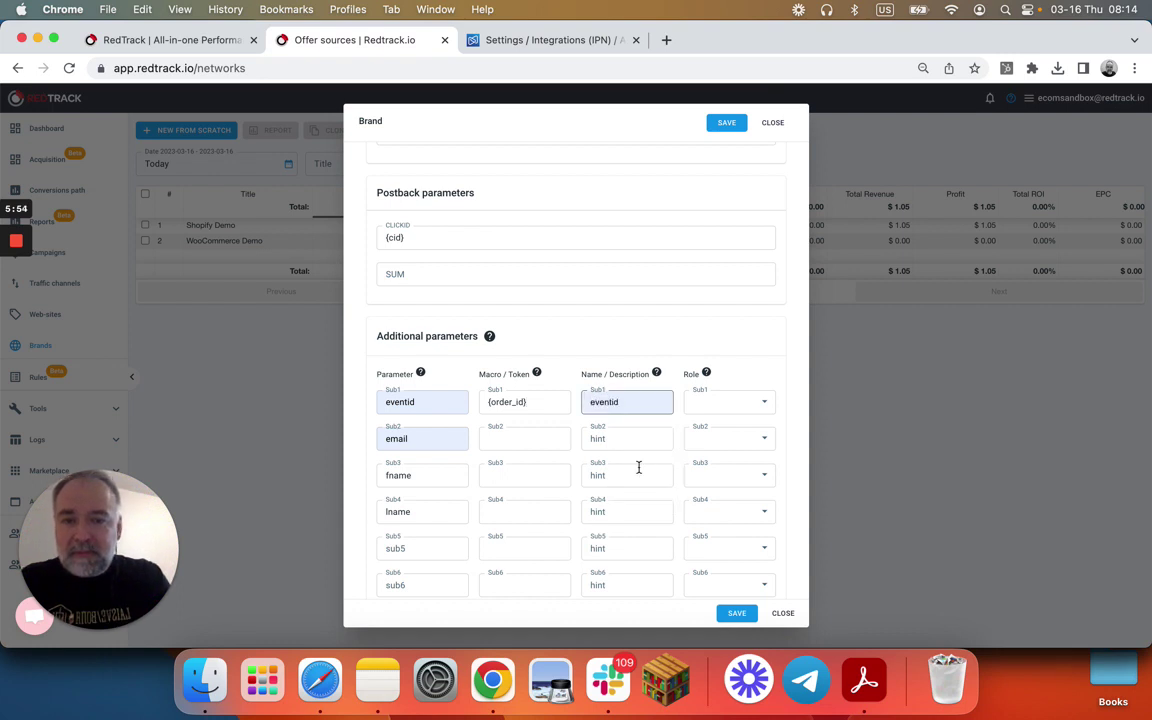
left_click(720, 403)
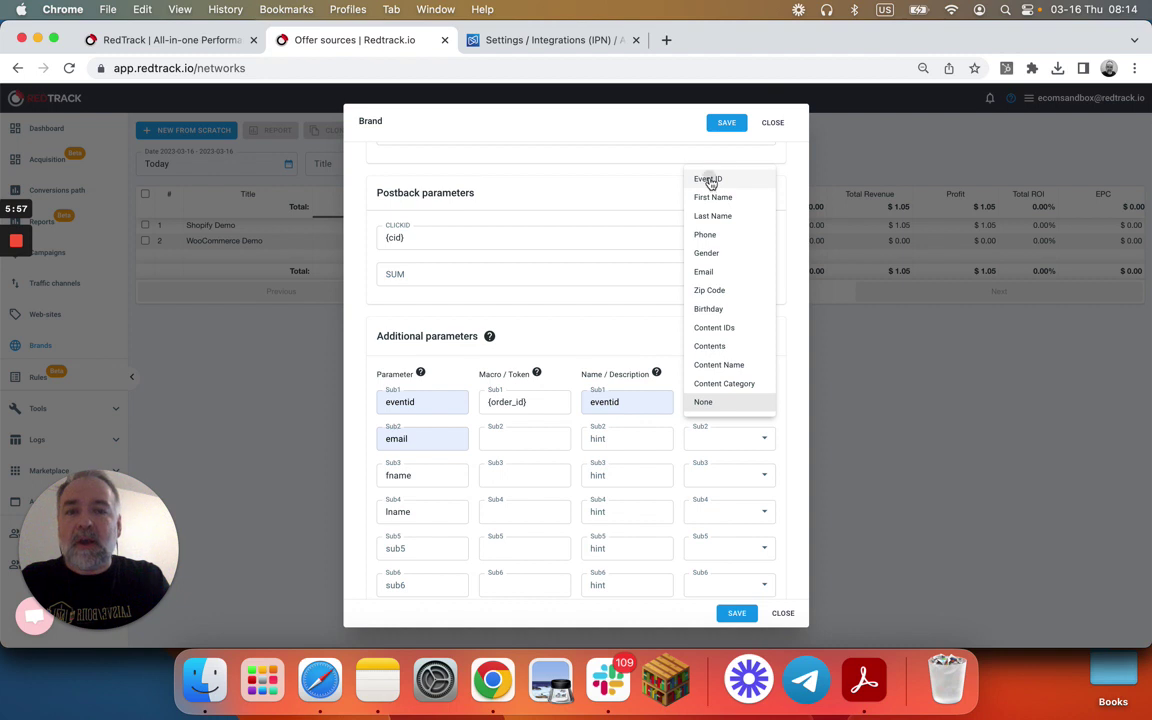
left_click(709, 180)
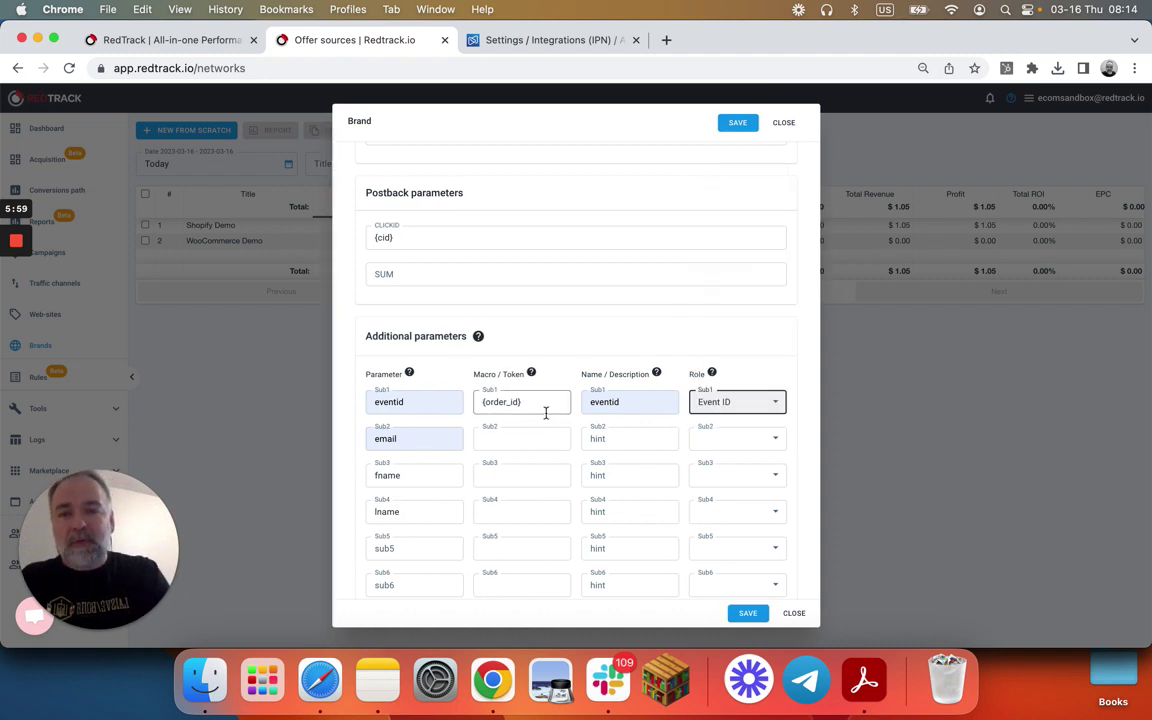
- Enter {email} as Sub2's macro and copy Digistore24's {first_name} placeholder
left_click(512, 438)
left_click(511, 438)
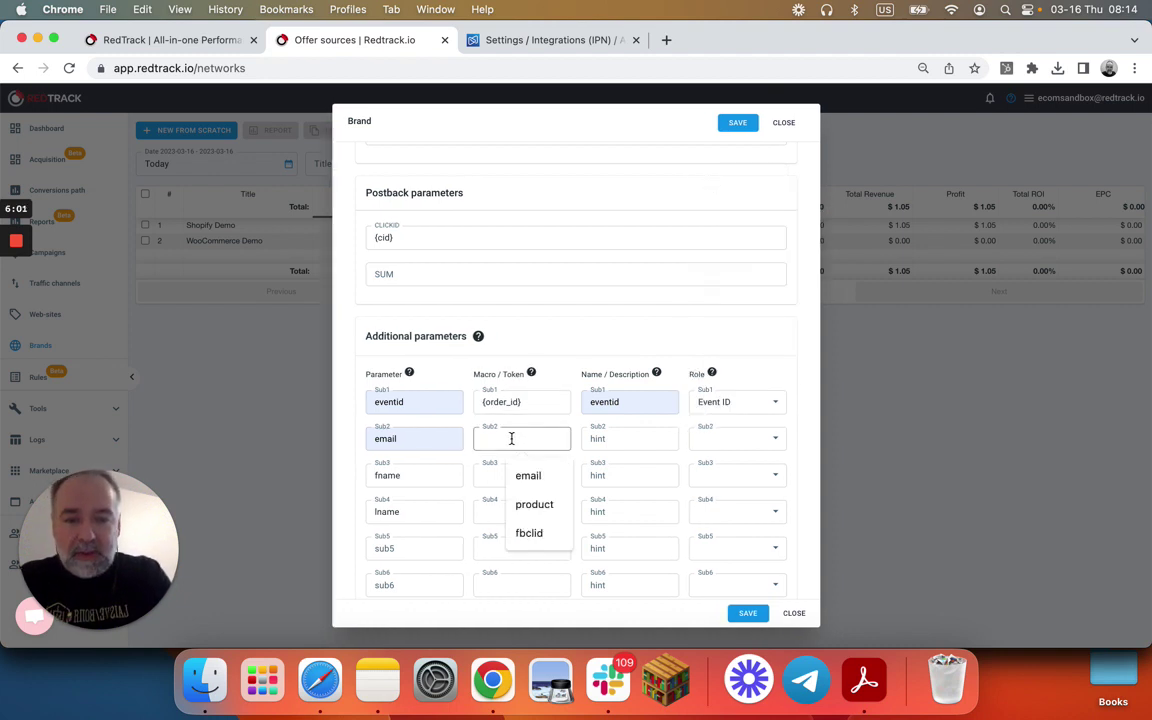
type("{}")
type("email")
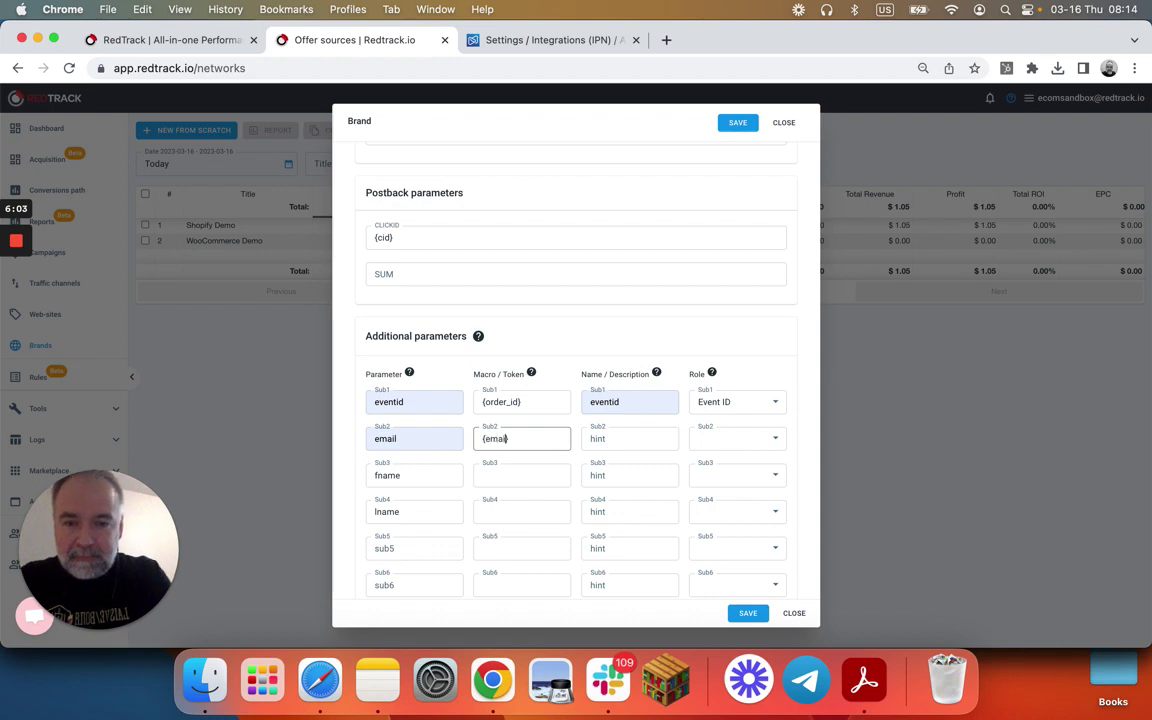
left_click(509, 473)
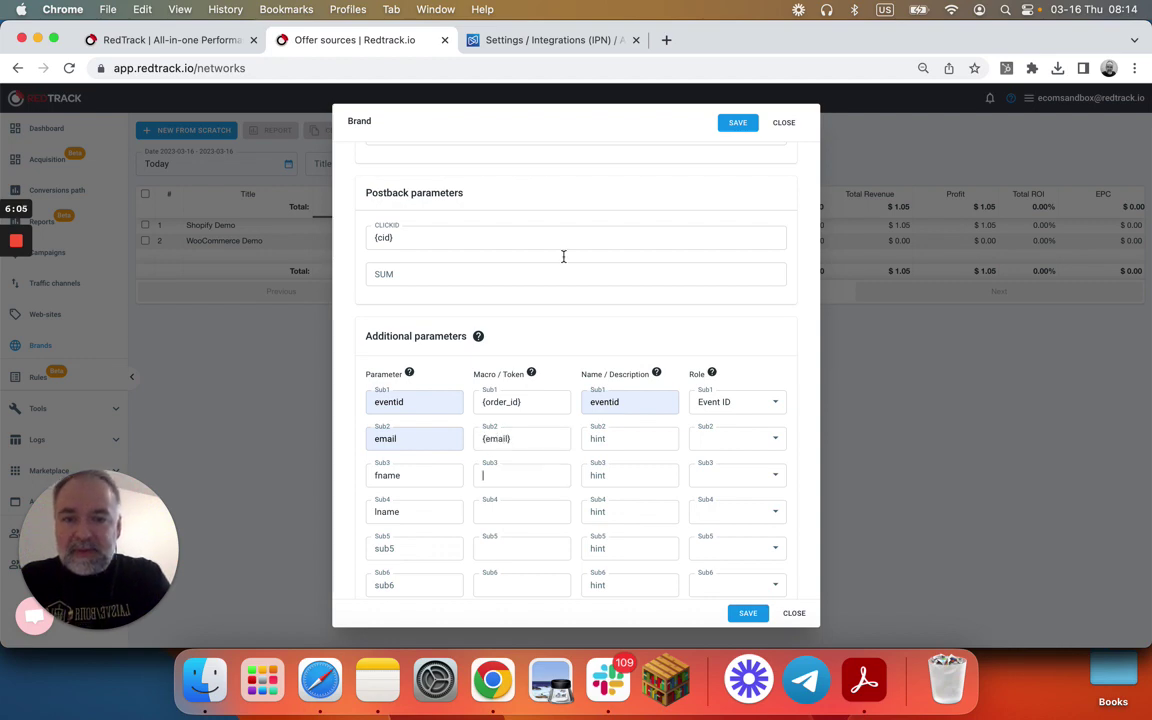
left_click(532, 42)
scroll(487, 390, "down", 10)
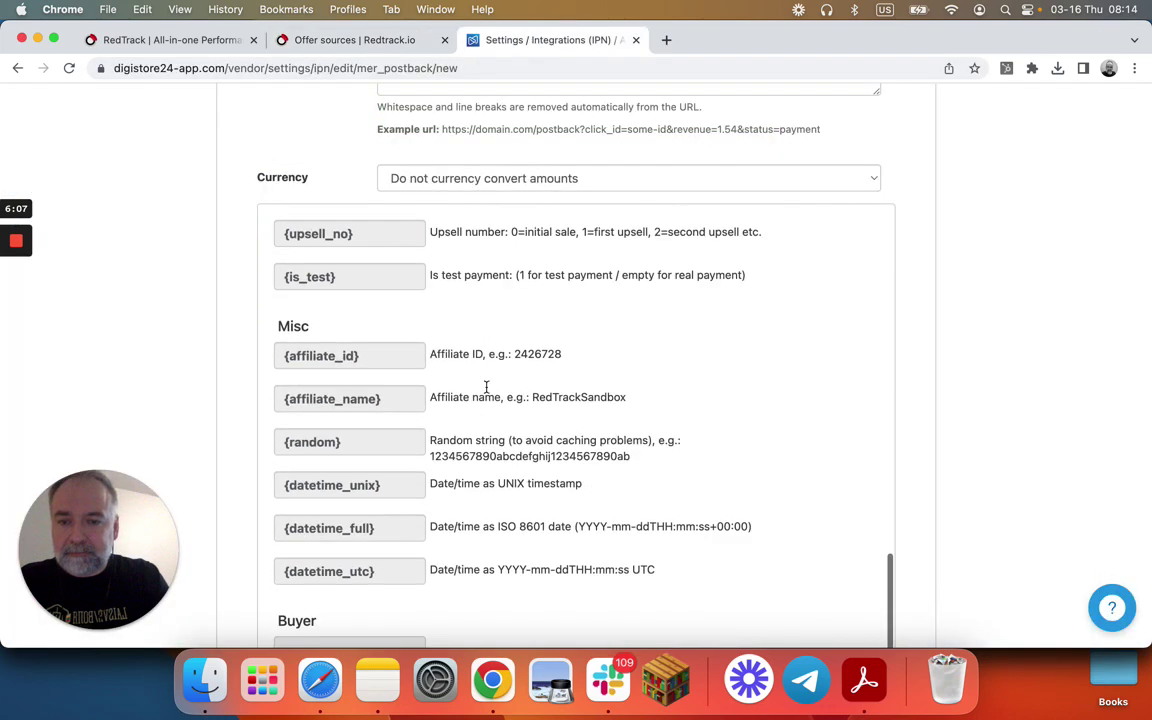
left_click(311, 566)
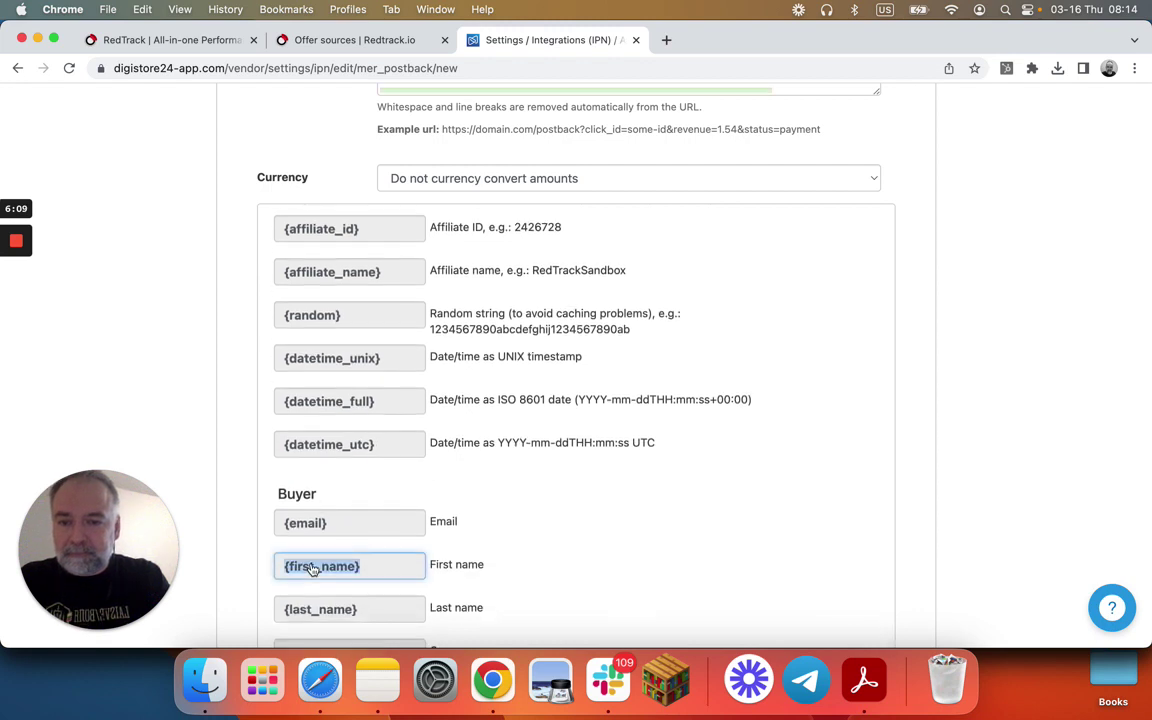
left_click(393, 42)
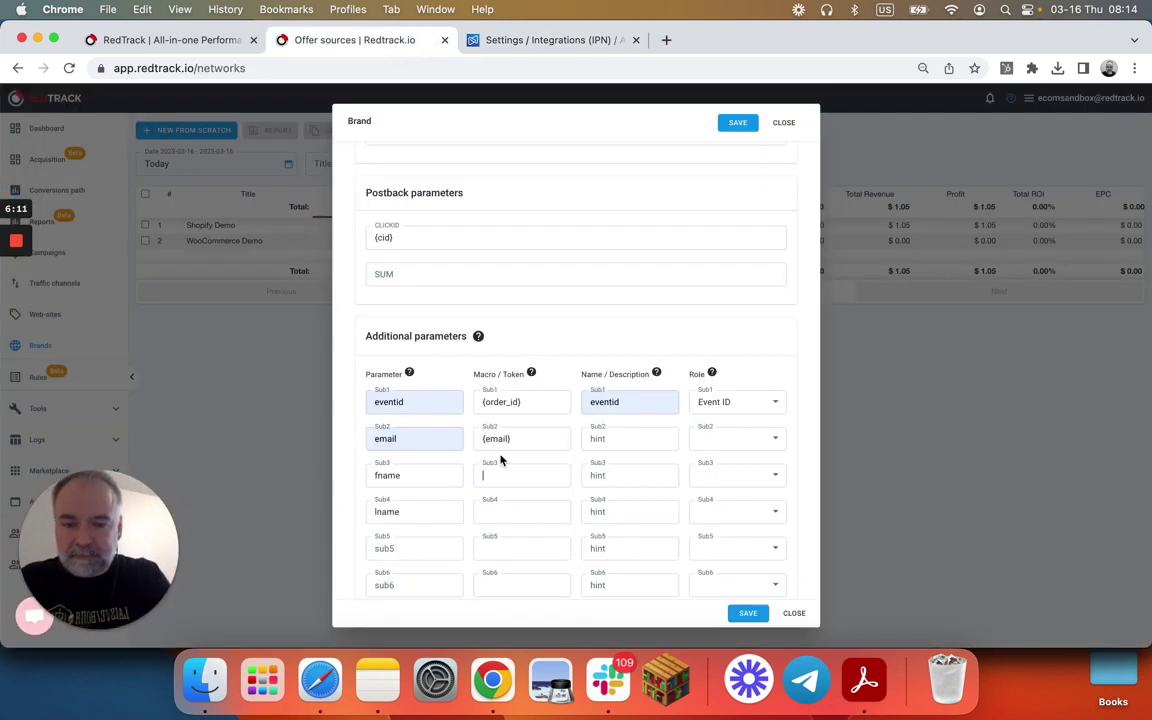
- Put {first_name} in the Sub3 macro and {last_name} in the Sub4 macro
key("super+v")
left_click(514, 512)
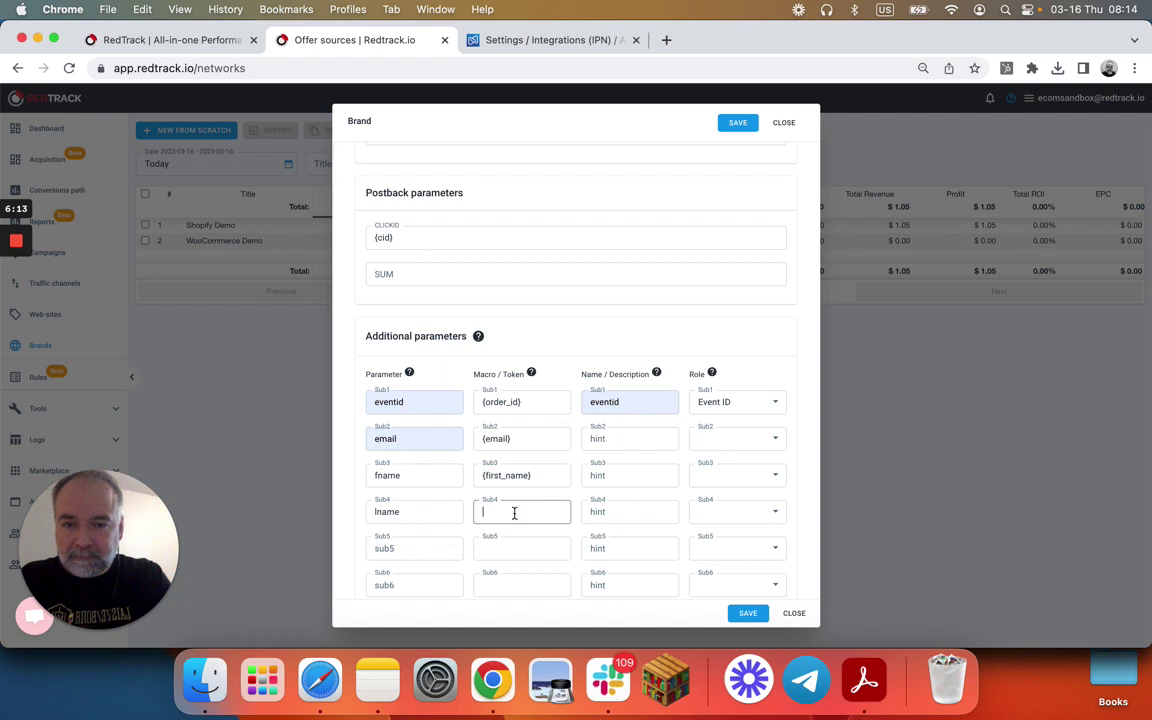
key("super+v")
left_click(500, 512)
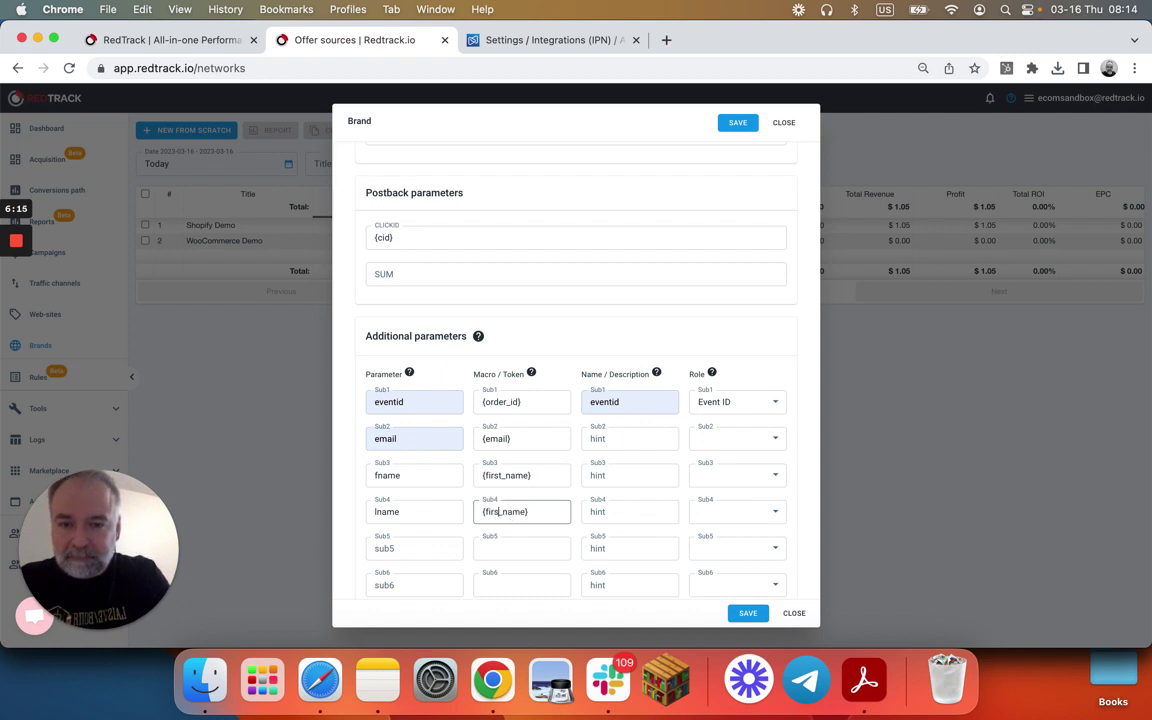
key("BackSpace")
key("BackSpace")
key("BackSpace")
key("BackSpace")
key("BackSpace")
type("last")
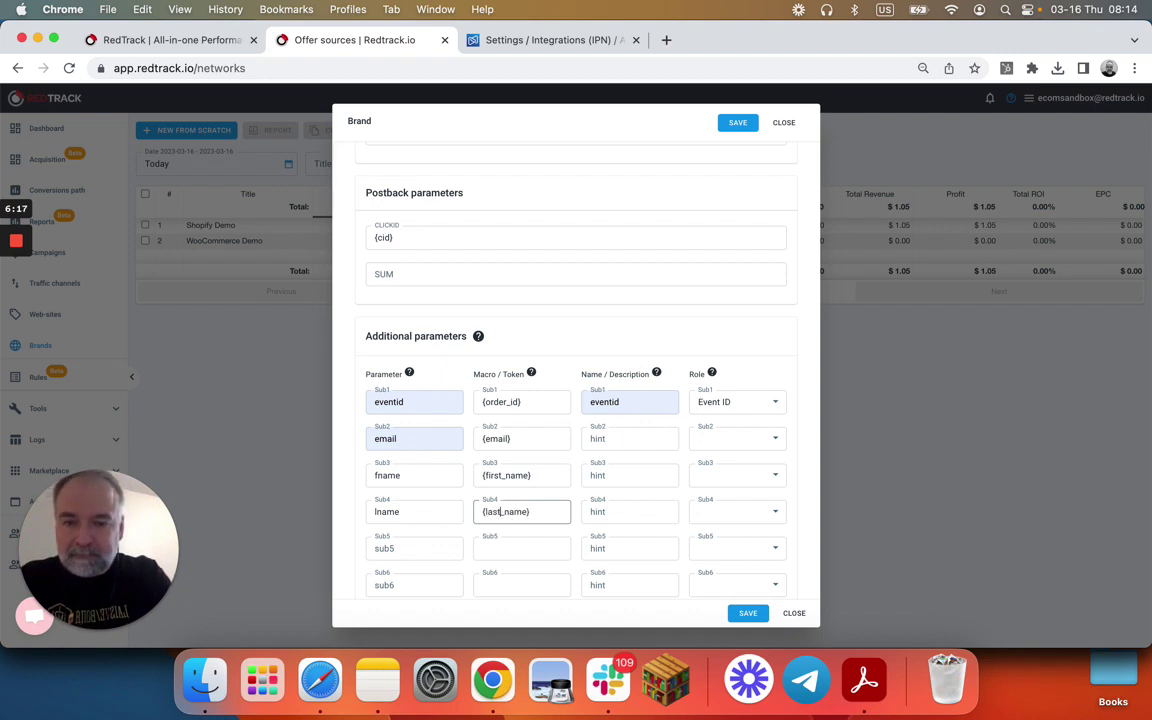
- Give Sub2, Sub3 and Sub4 the descriptions email, fname and lname
left_click(614, 438)
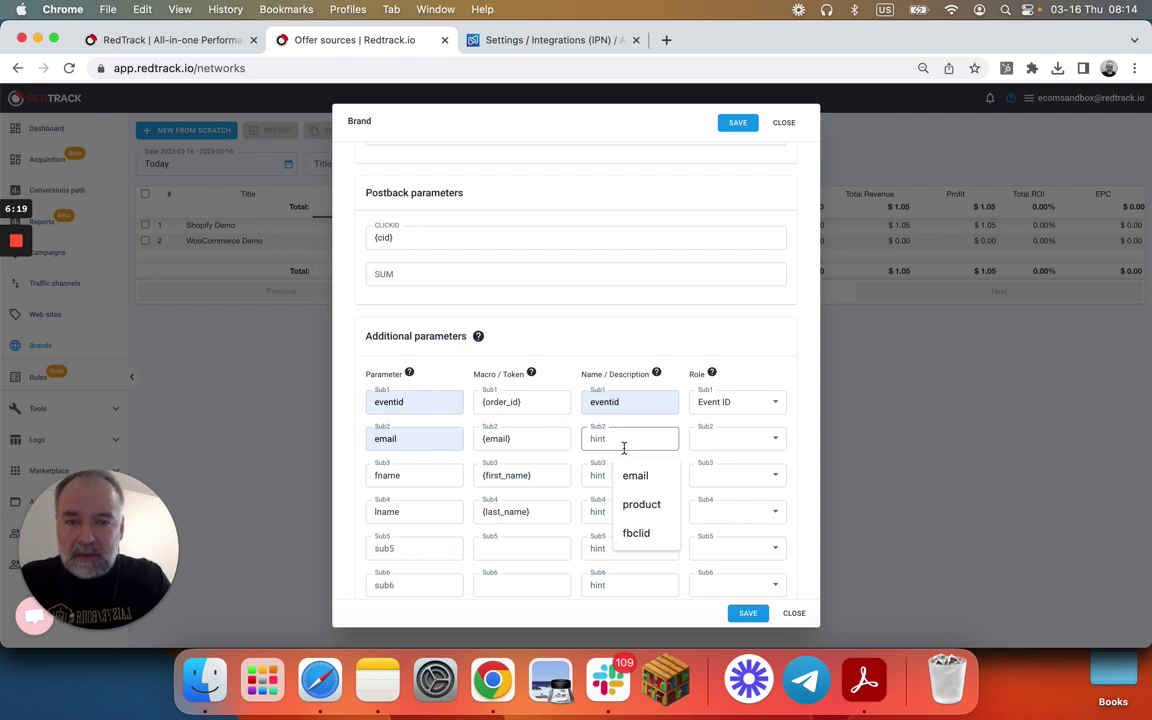
left_click(630, 474)
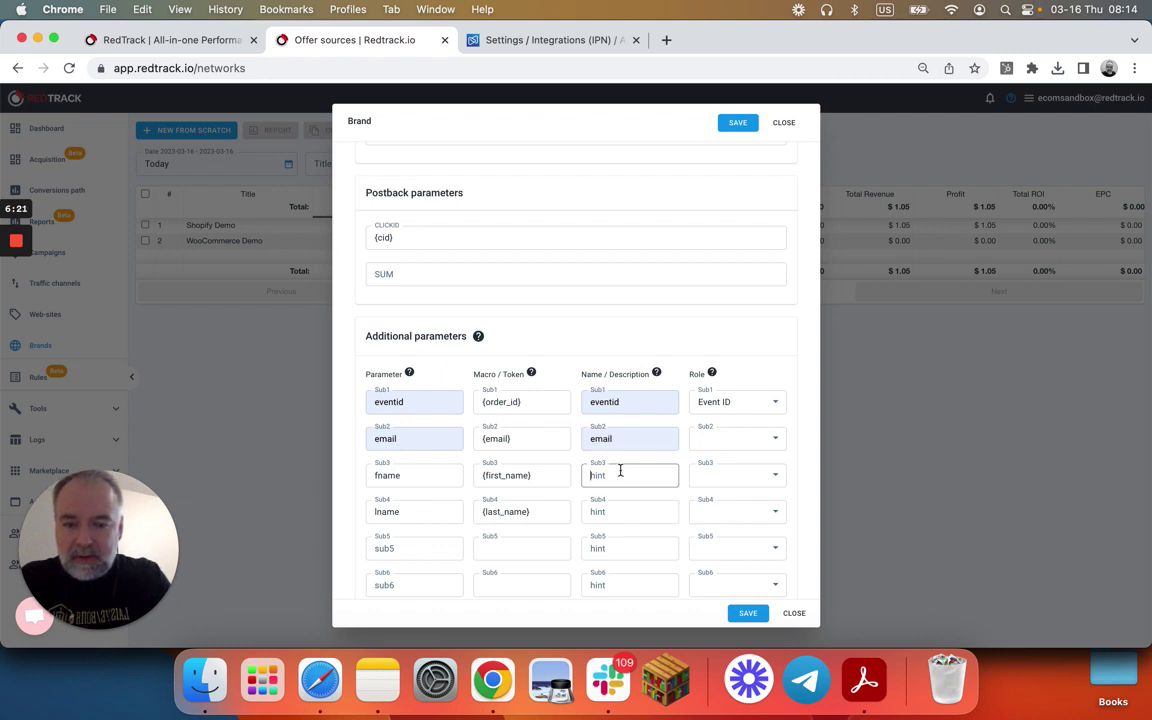
type("fname")
left_click(611, 511)
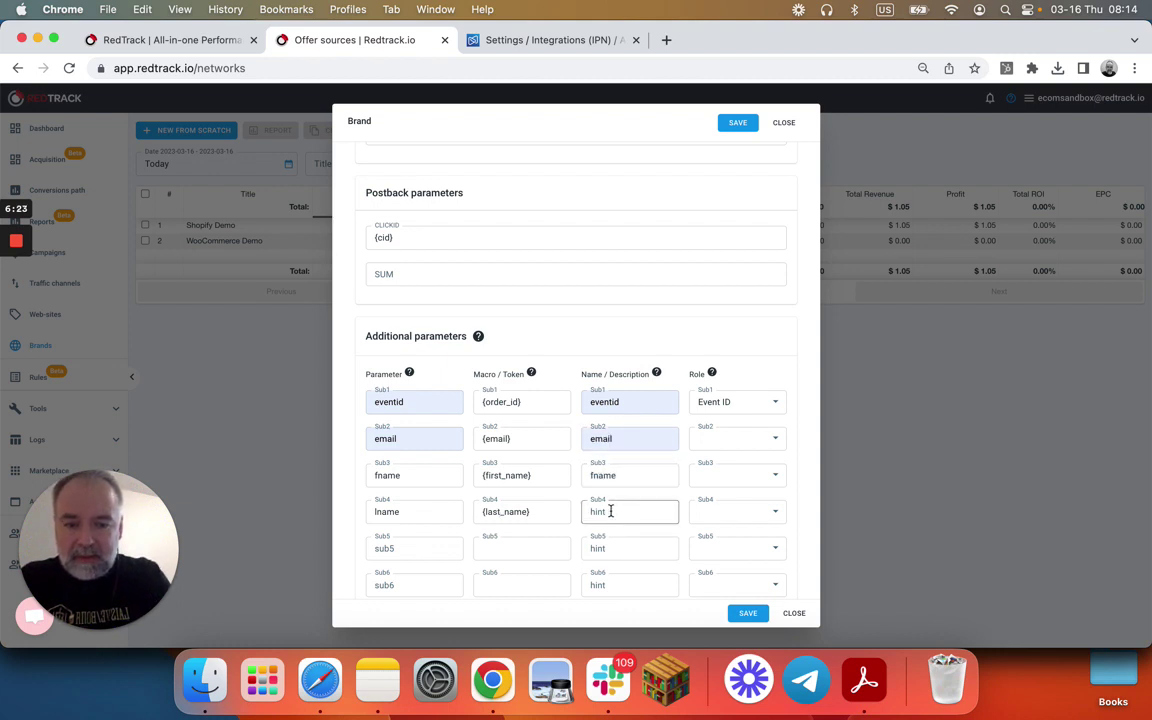
type("lname")
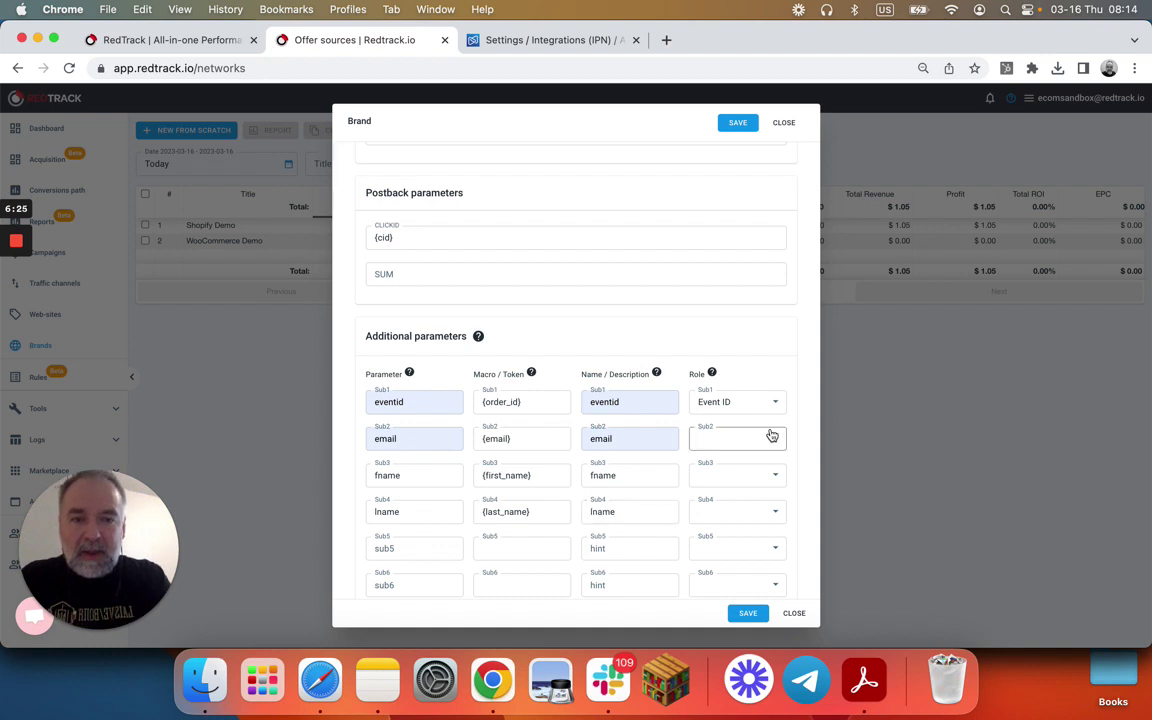
- Assign the Email role to Sub2, First Name to Sub3 and Last Name to Sub4
left_click(752, 439)
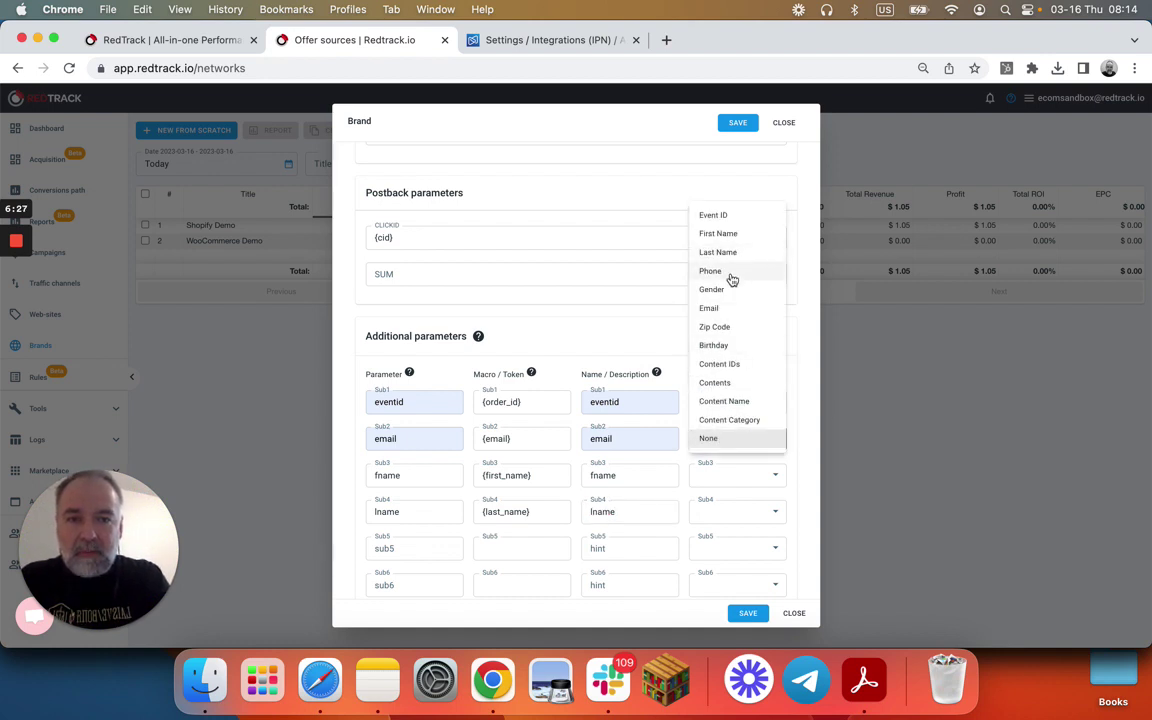
left_click(722, 306)
left_click(727, 478)
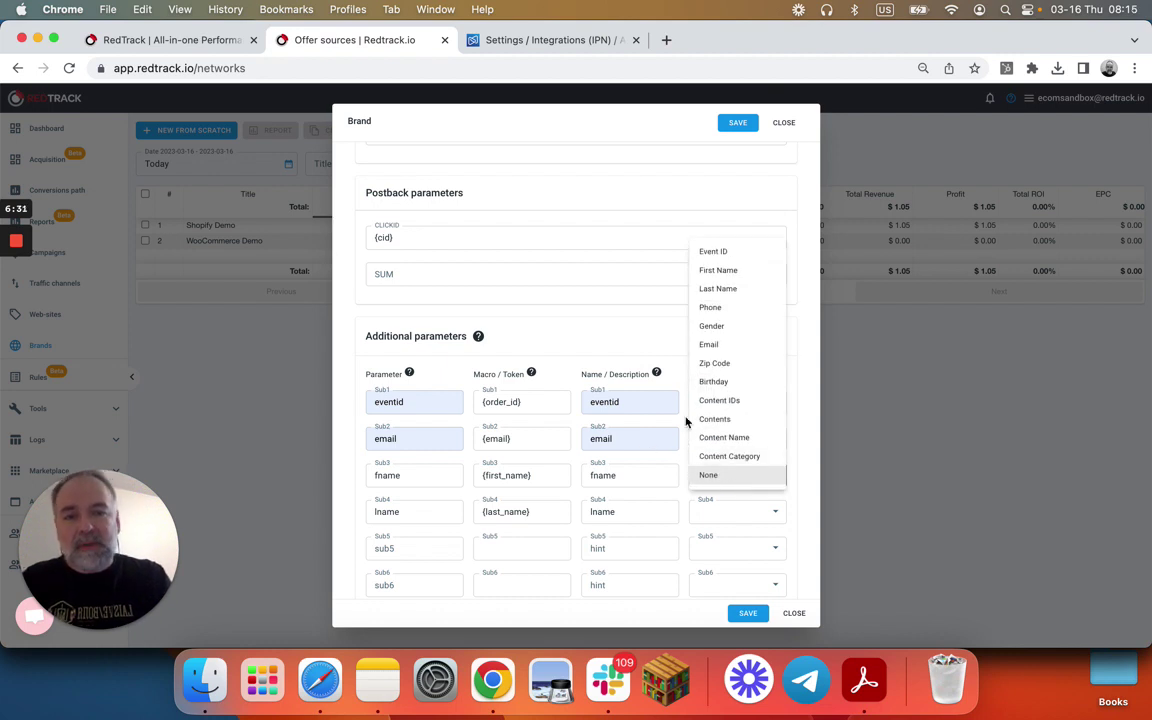
left_click(727, 277)
left_click(735, 512)
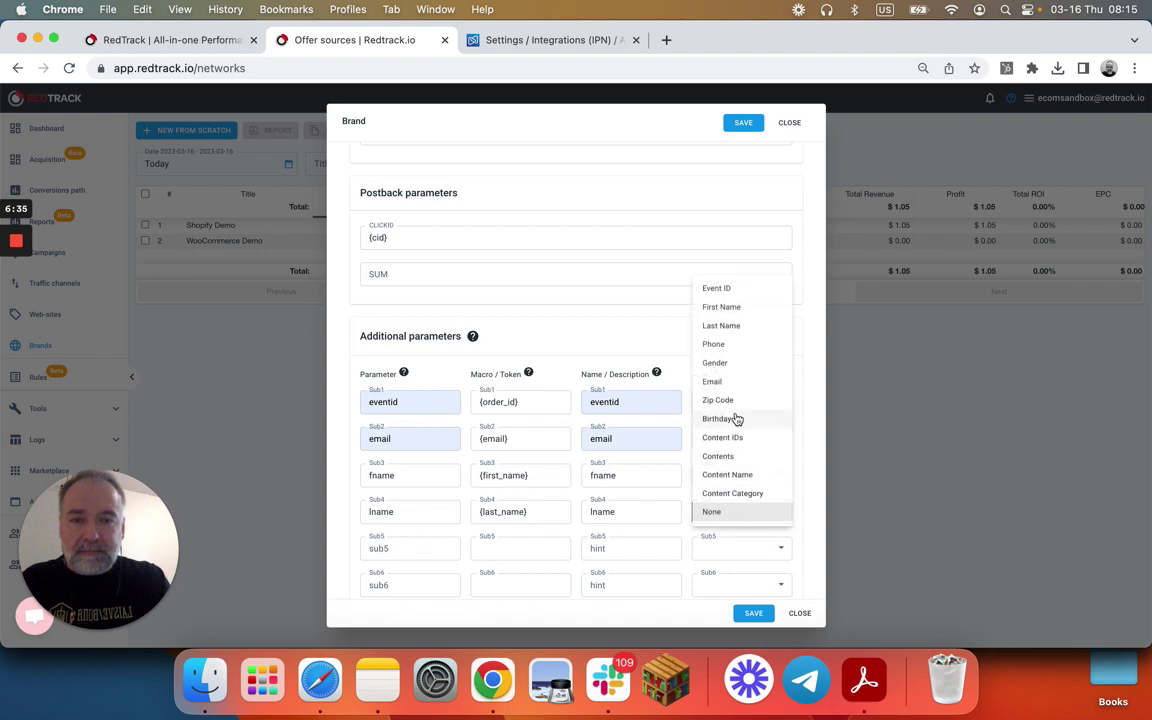
left_click(735, 326)
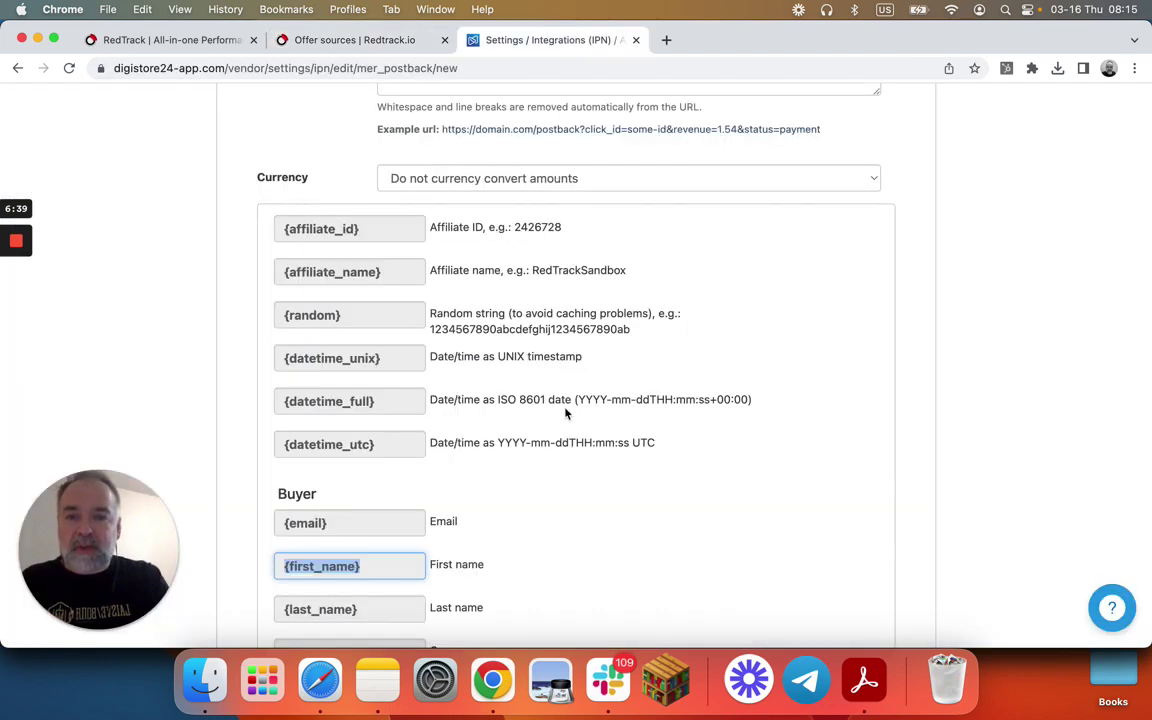
- Scroll Digistore24's placeholder list and copy the {first_name} placeholder
scroll(422, 411, "up", 8)
scroll(422, 411, "up", 10)
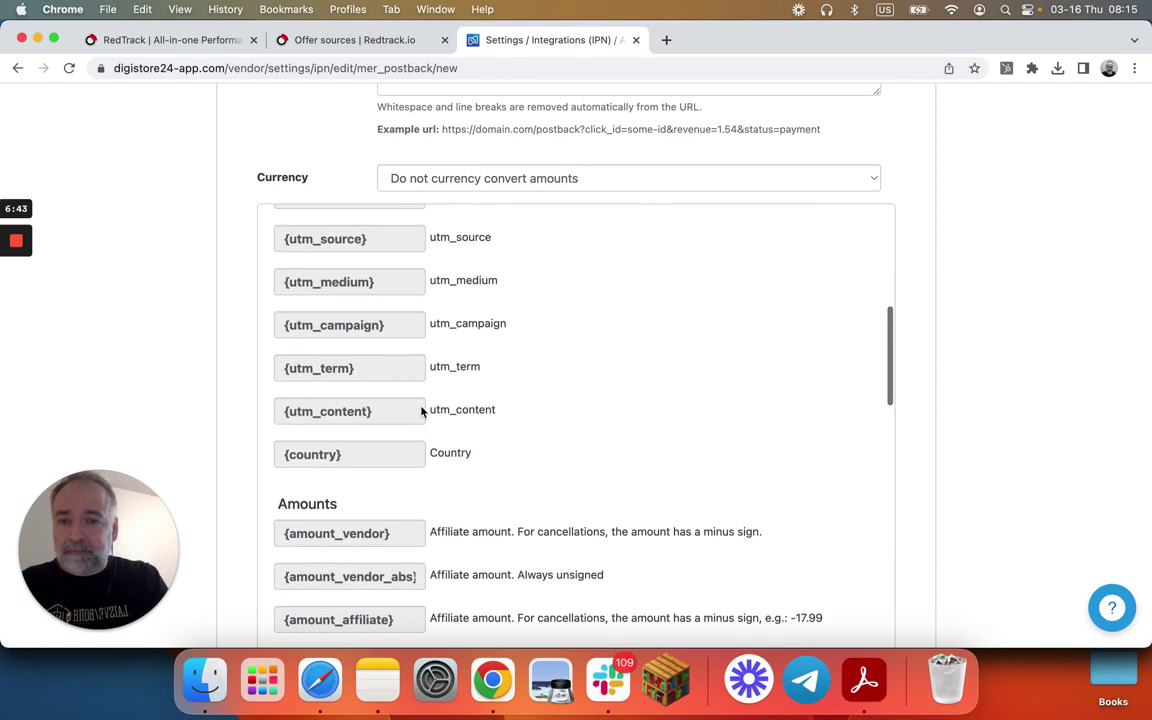
scroll(422, 411, "up", 10)
scroll(422, 412, "down", 5)
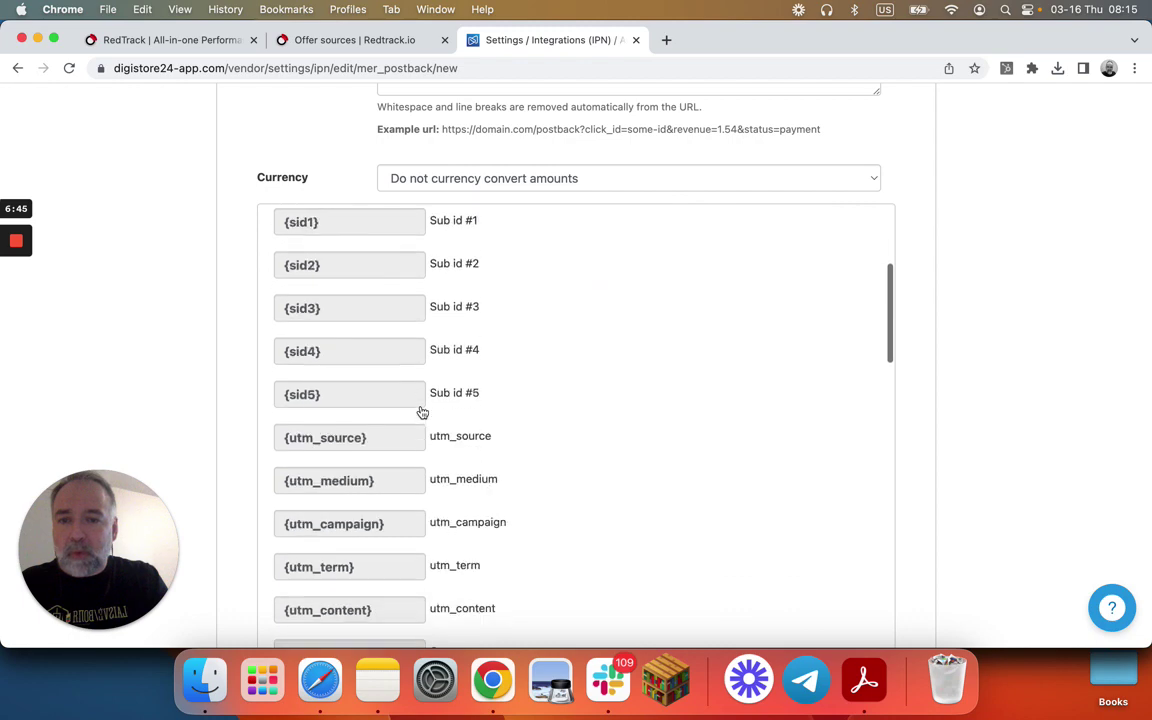
scroll(422, 411, "down", 15)
left_click(420, 411)
- Scroll up to the Order section and copy the {product_name} placeholder
scroll(420, 408, "down", 4)
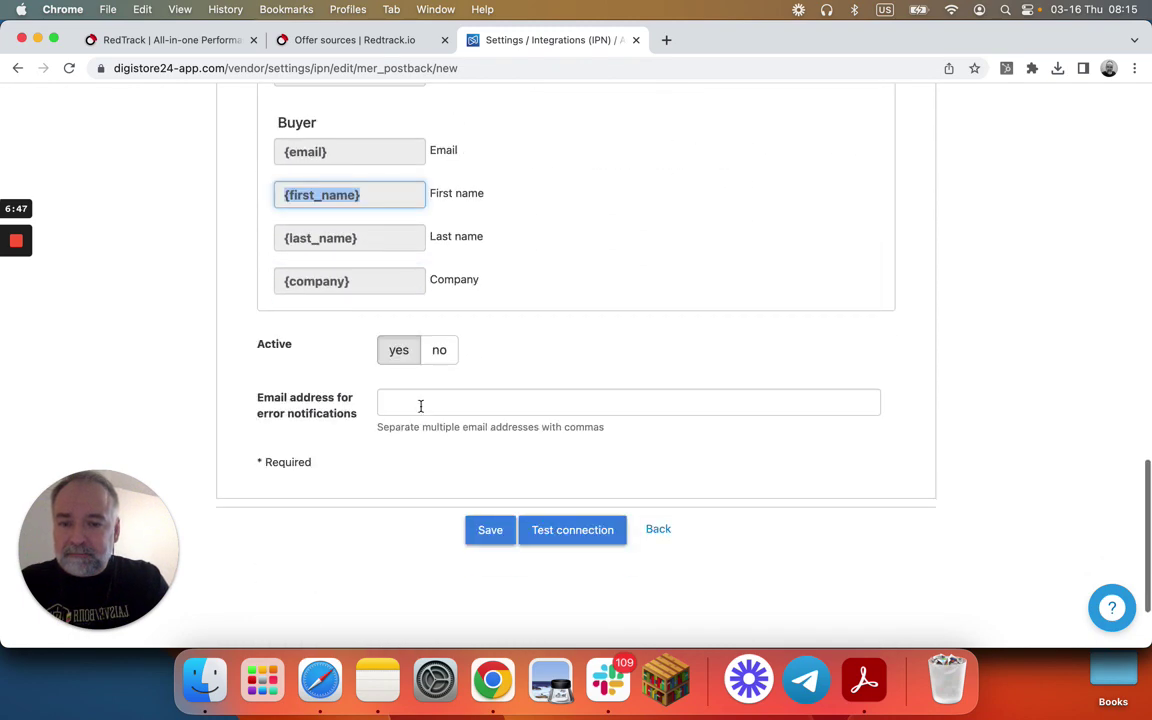
scroll(420, 405, "up", 8)
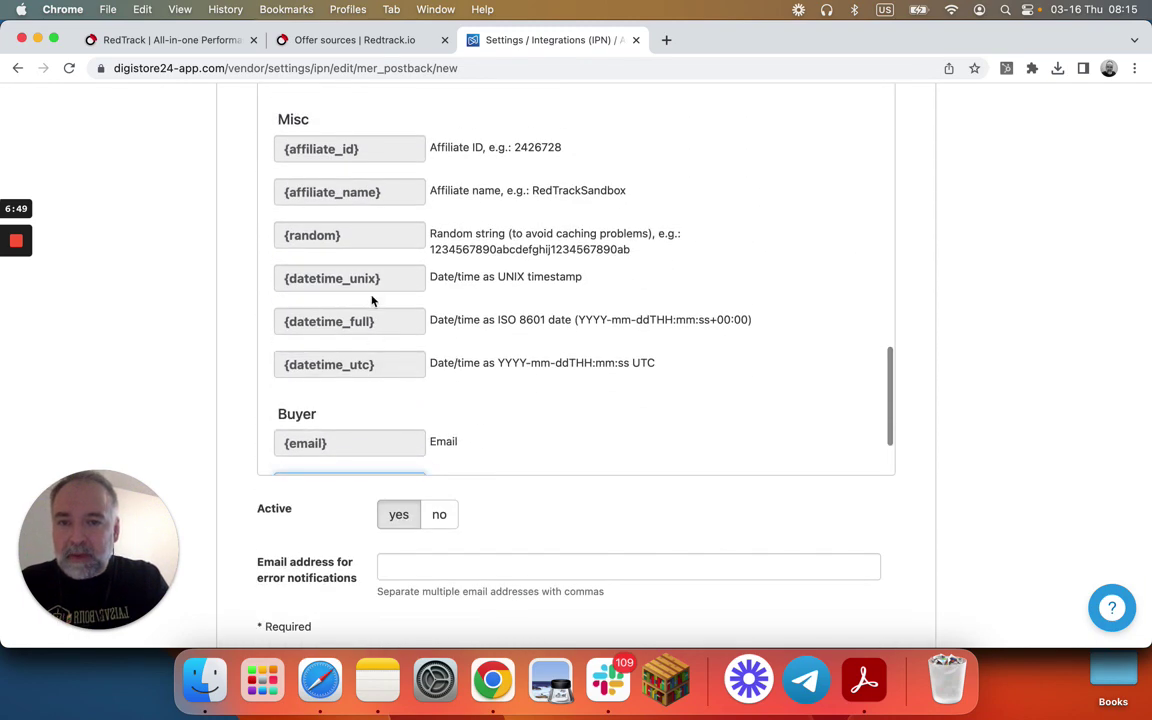
scroll(371, 300, "up", 6)
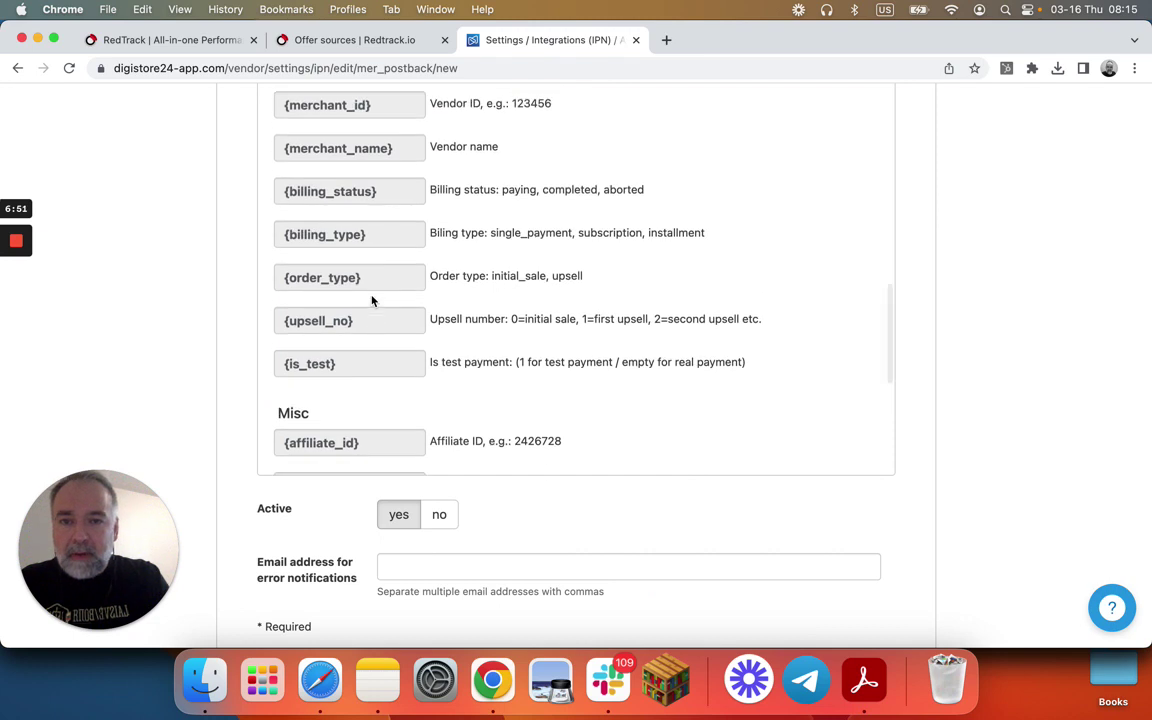
scroll(371, 300, "up", 1)
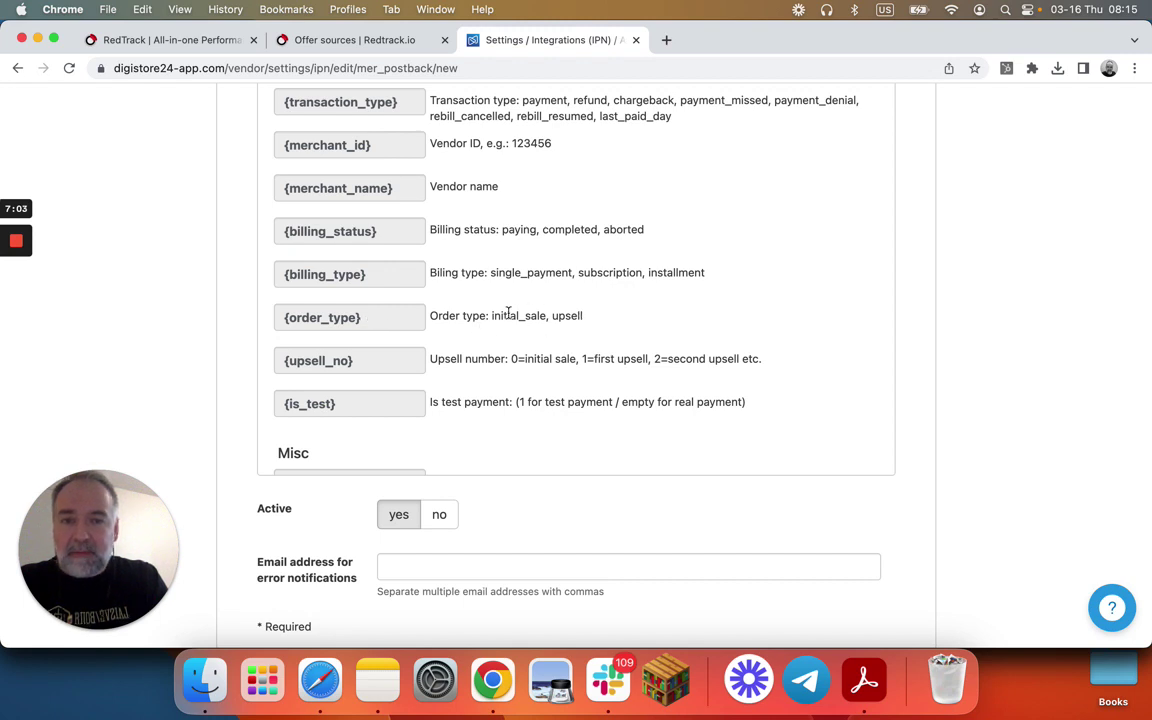
scroll(357, 292, "up", 1)
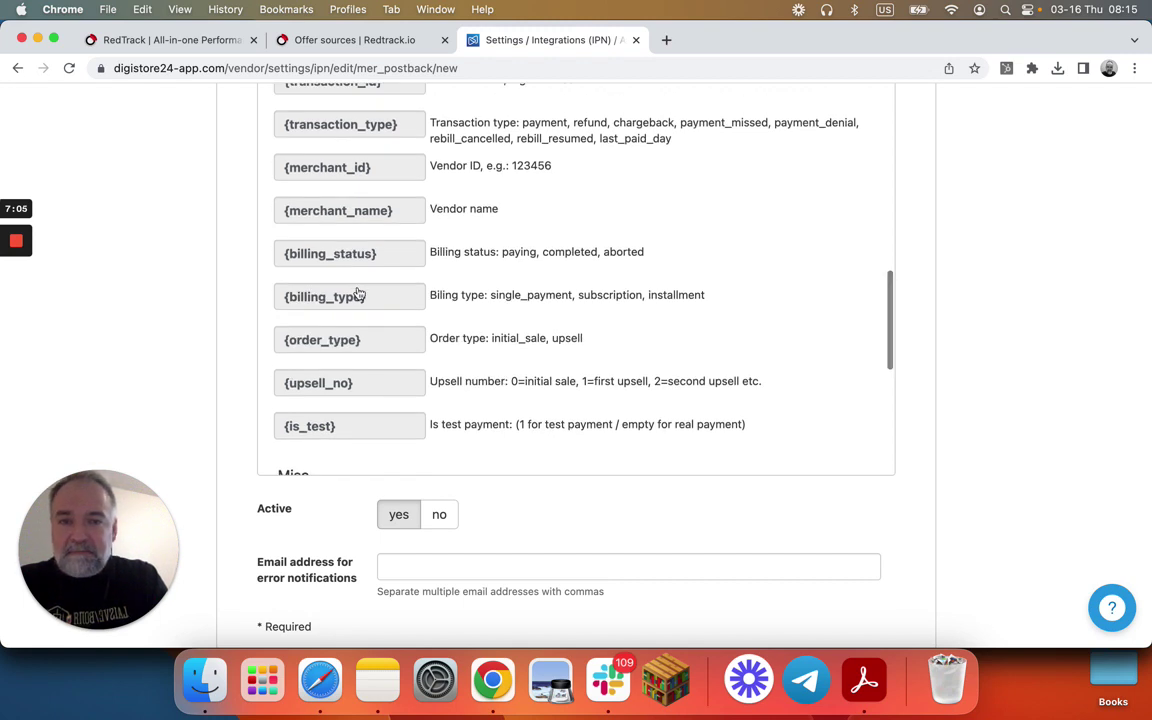
scroll(359, 293, "up", 1)
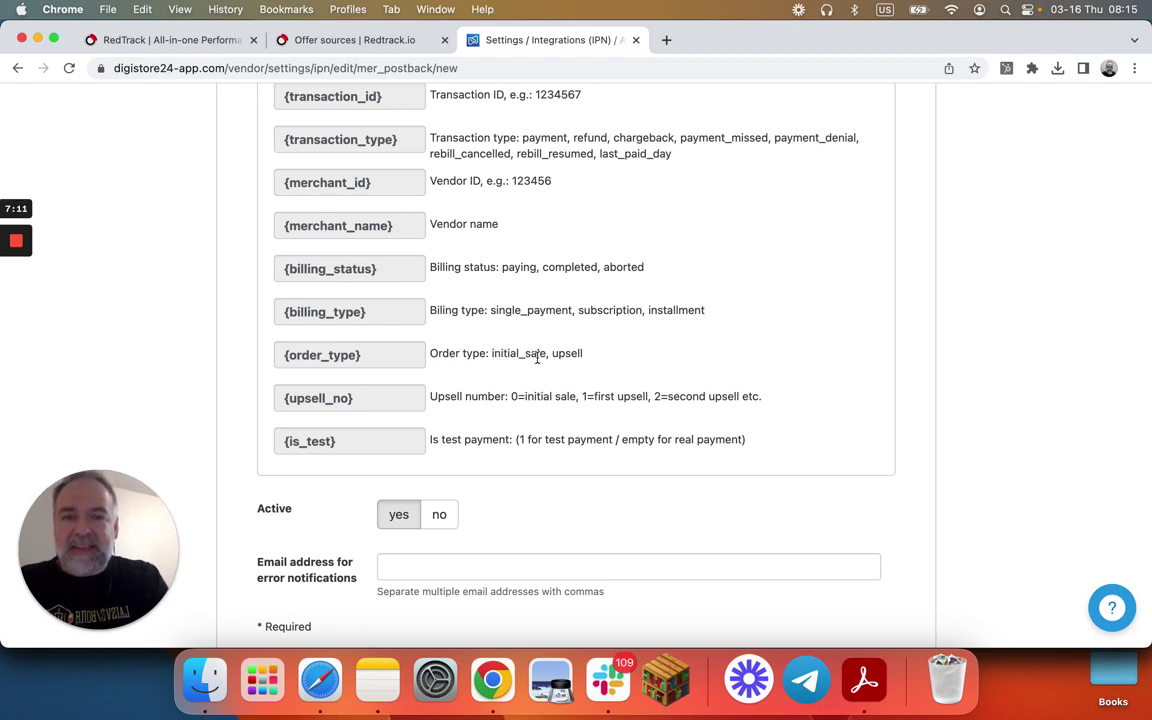
scroll(391, 332, "up", 3)
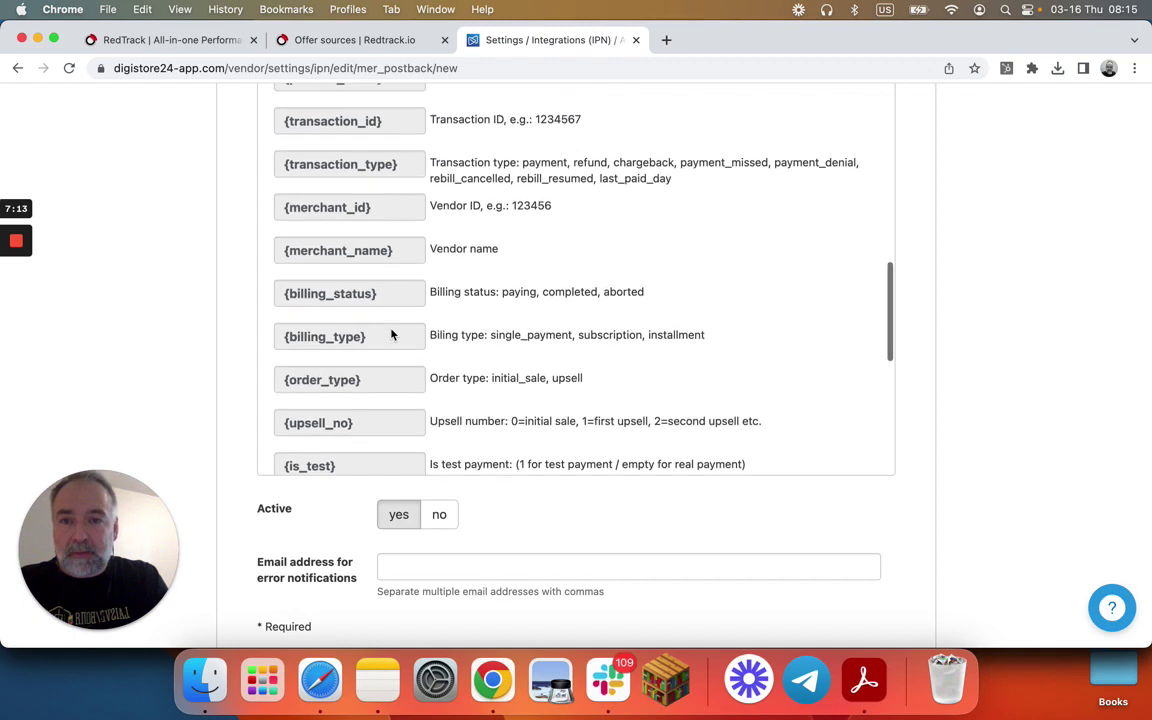
scroll(391, 333, "up", 2)
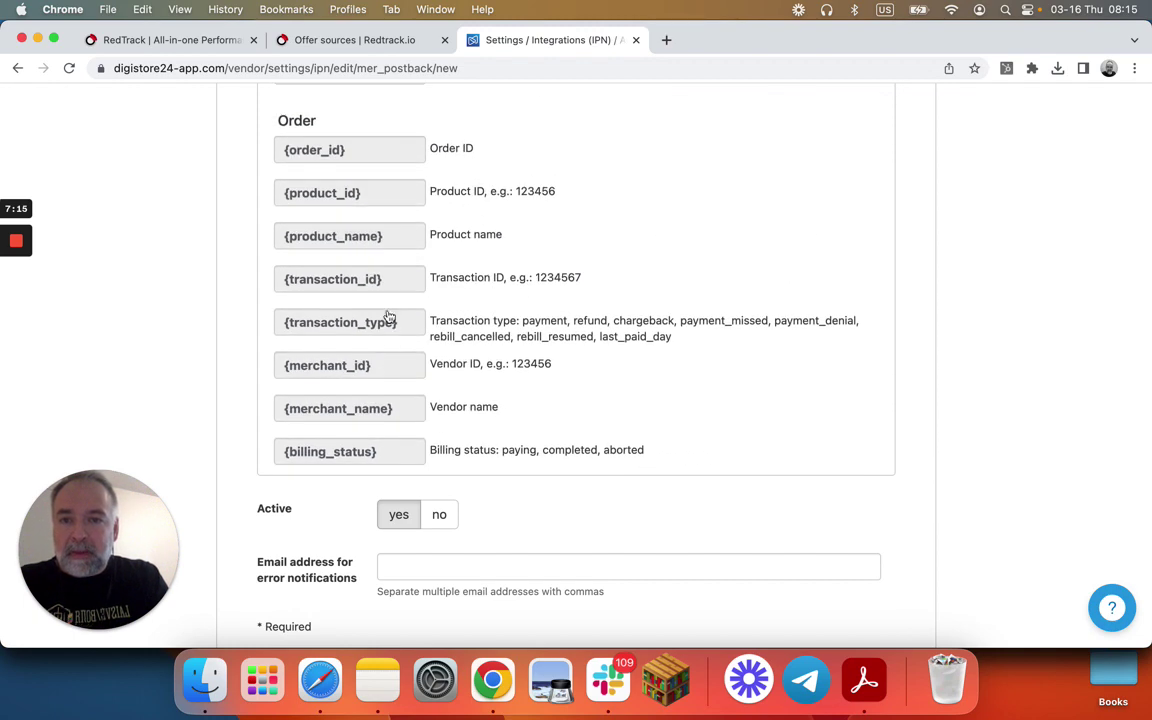
left_click(380, 238)
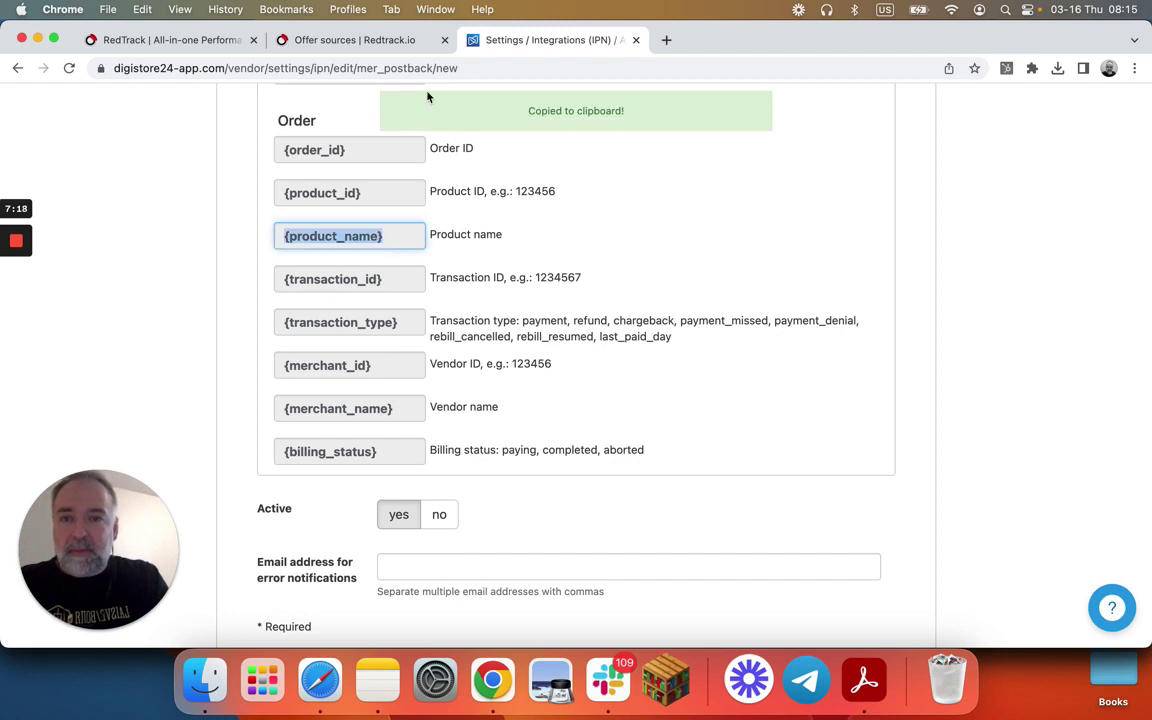
- Fill Sub5 with parameter product, macro {product_name} and description Product Name
left_click(369, 45)
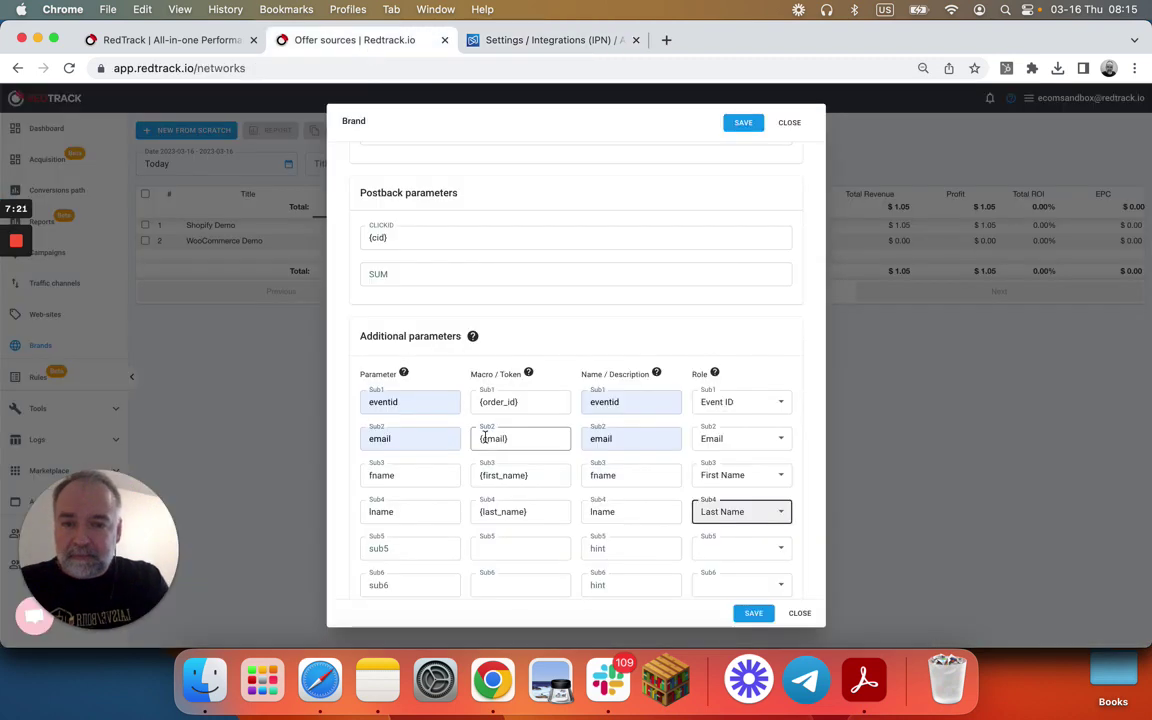
left_click(388, 549)
type("pt")
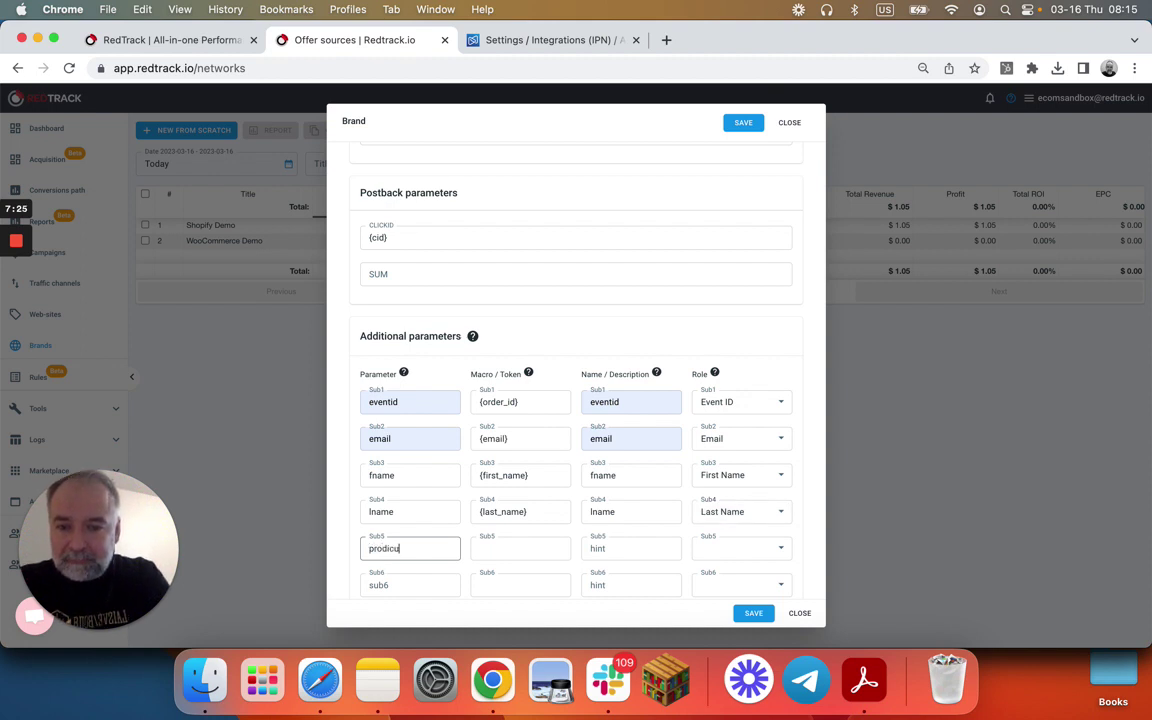
type("oduct")
left_click(483, 549)
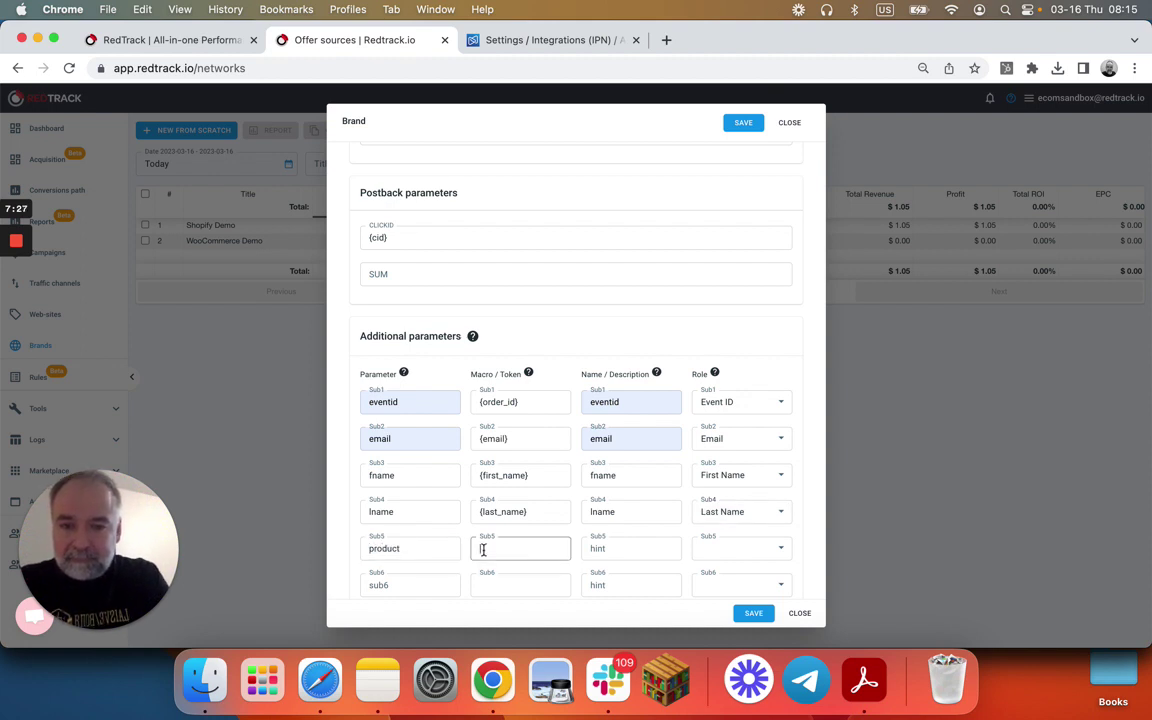
key("super+v")
left_click(612, 550)
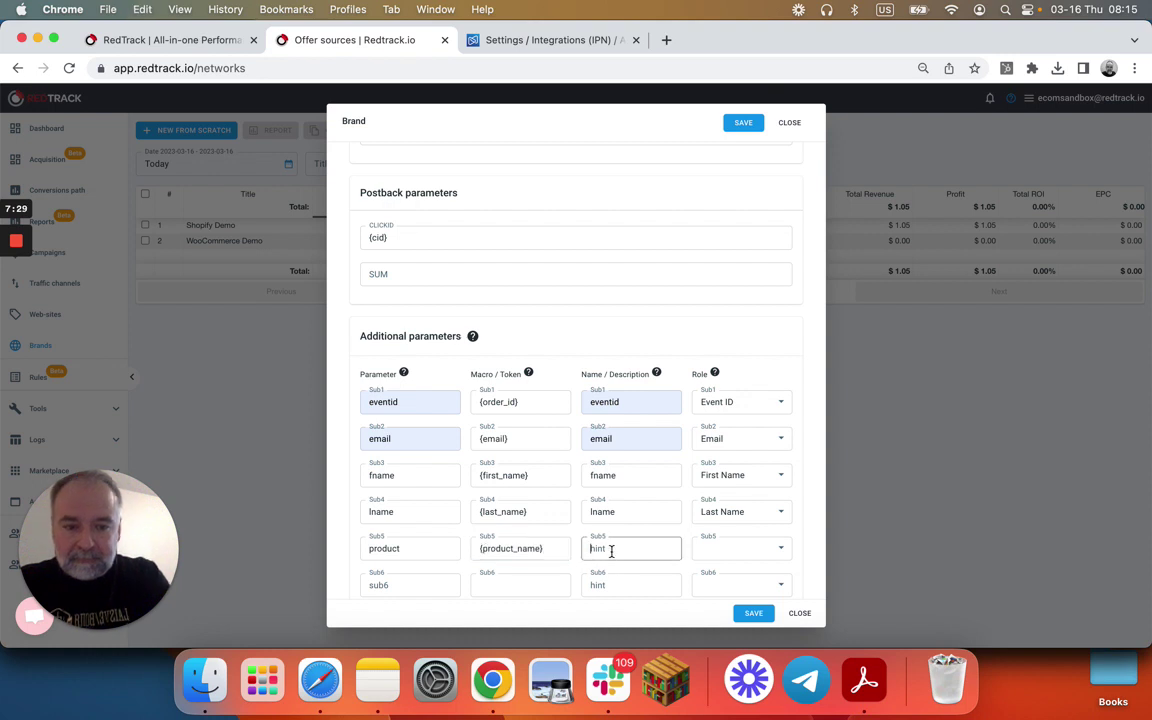
type("{")
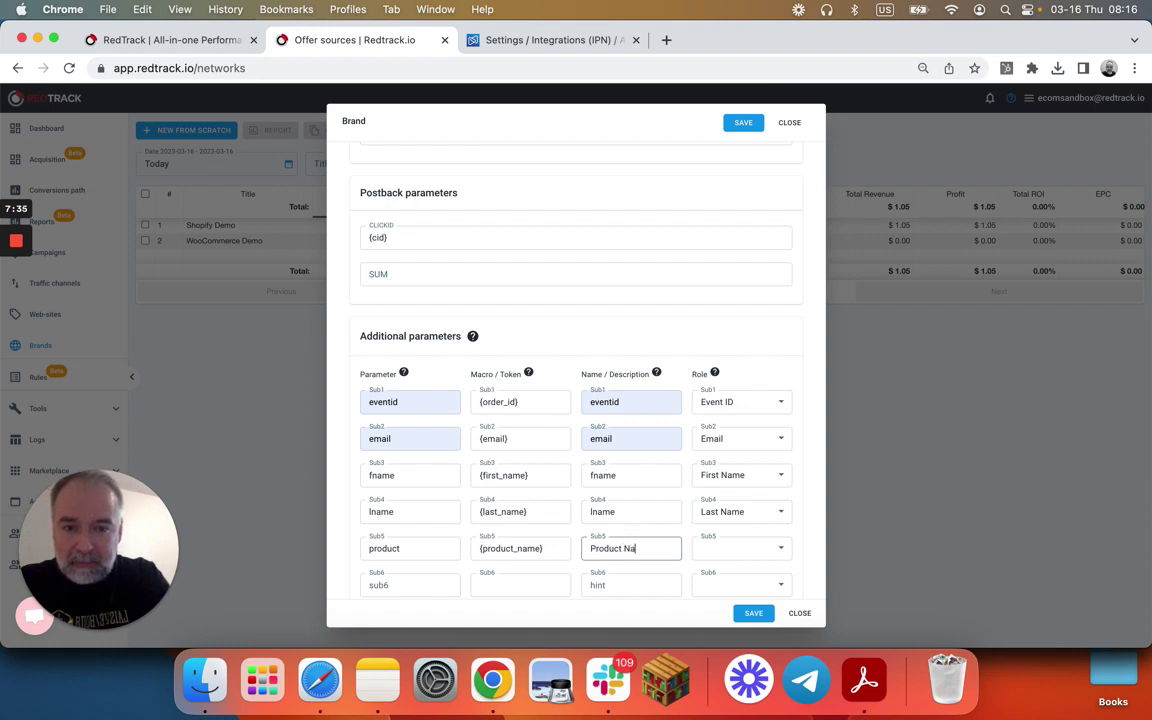
- Give Sub5 the Content Name role, save the Digistore24 brand, and reopen it
left_click(728, 552)
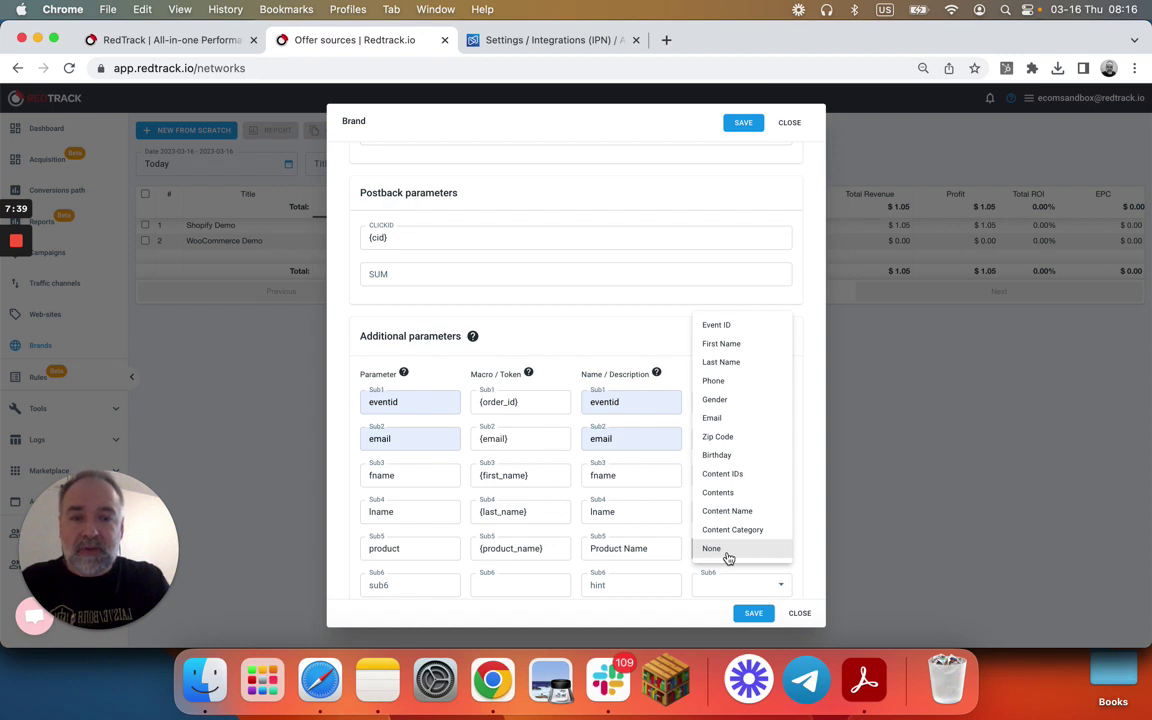
left_click(729, 511)
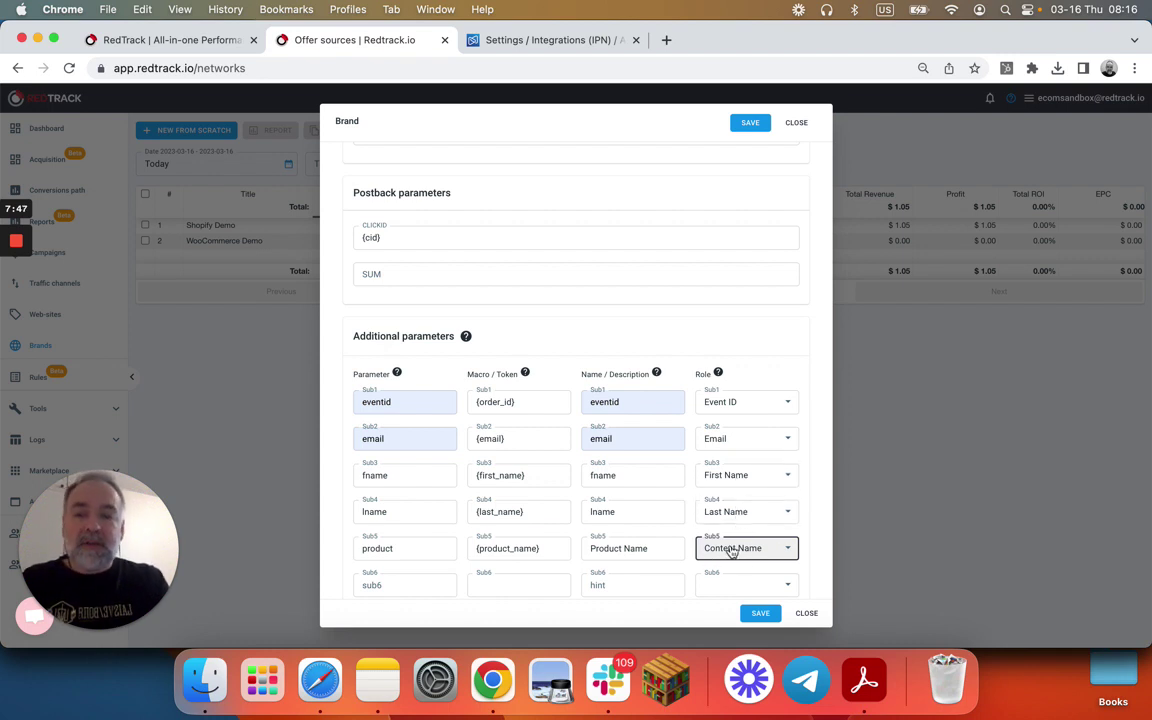
left_click(758, 615)
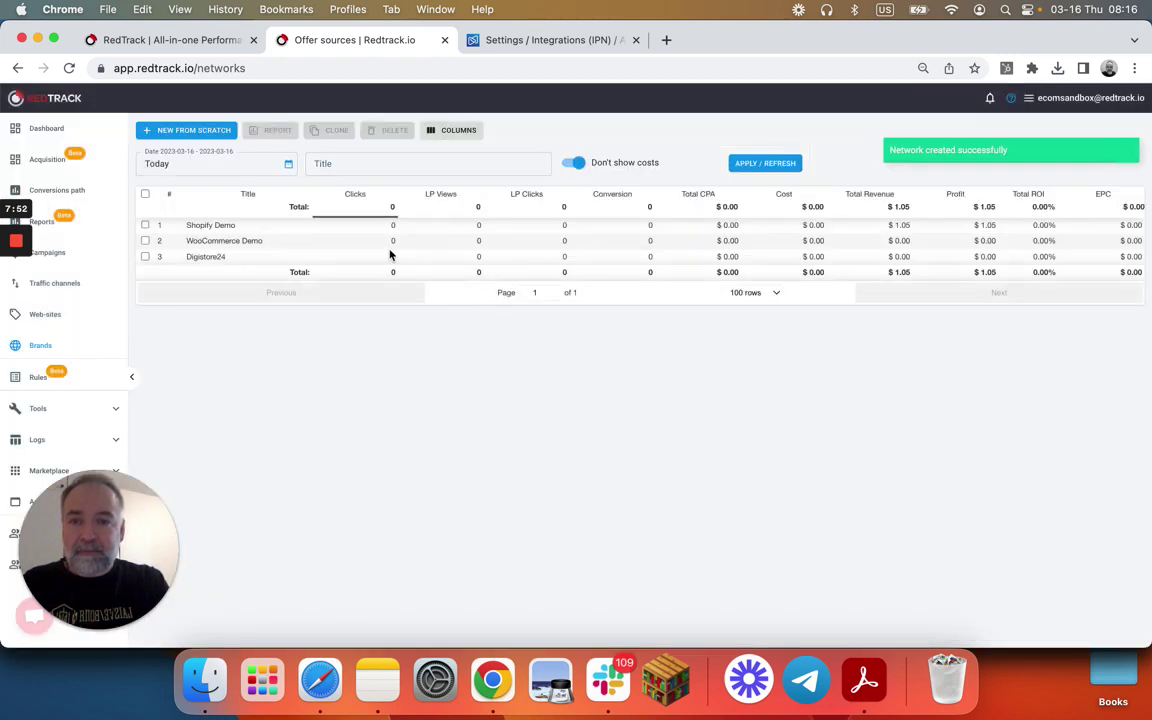
left_click(298, 257)
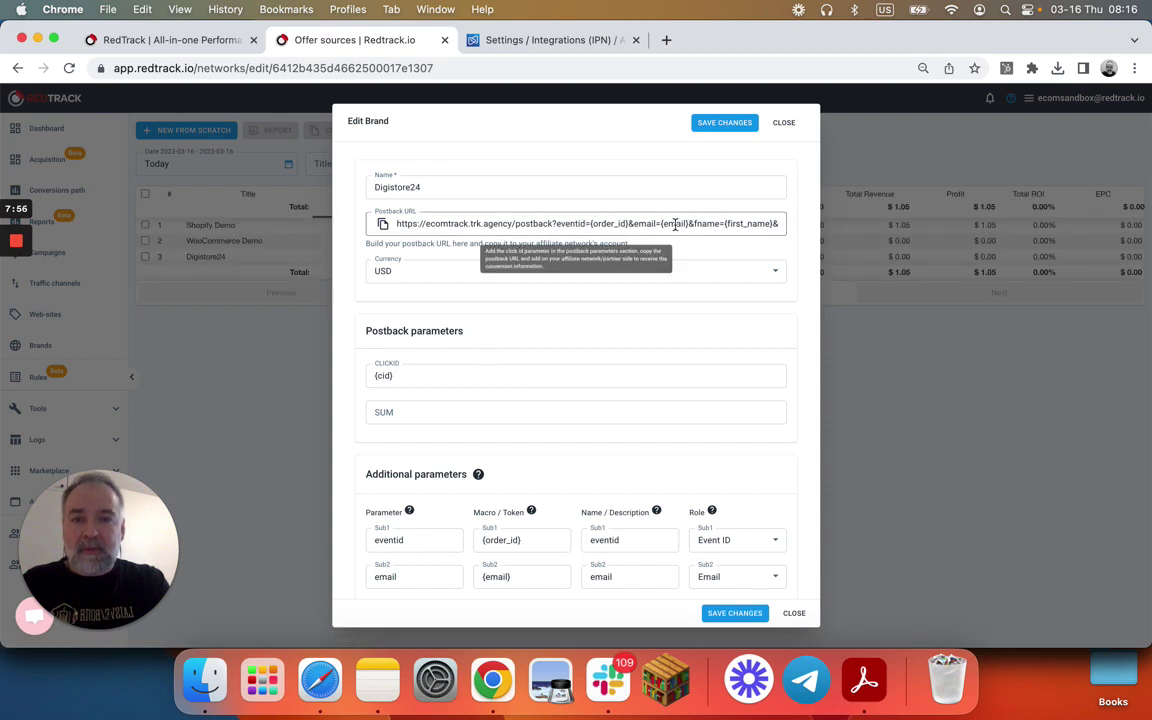
- Scroll through the saved brand's postback URL to review its eventid, email, name, product and clickid parameters
scroll(688, 225, "right", 5)
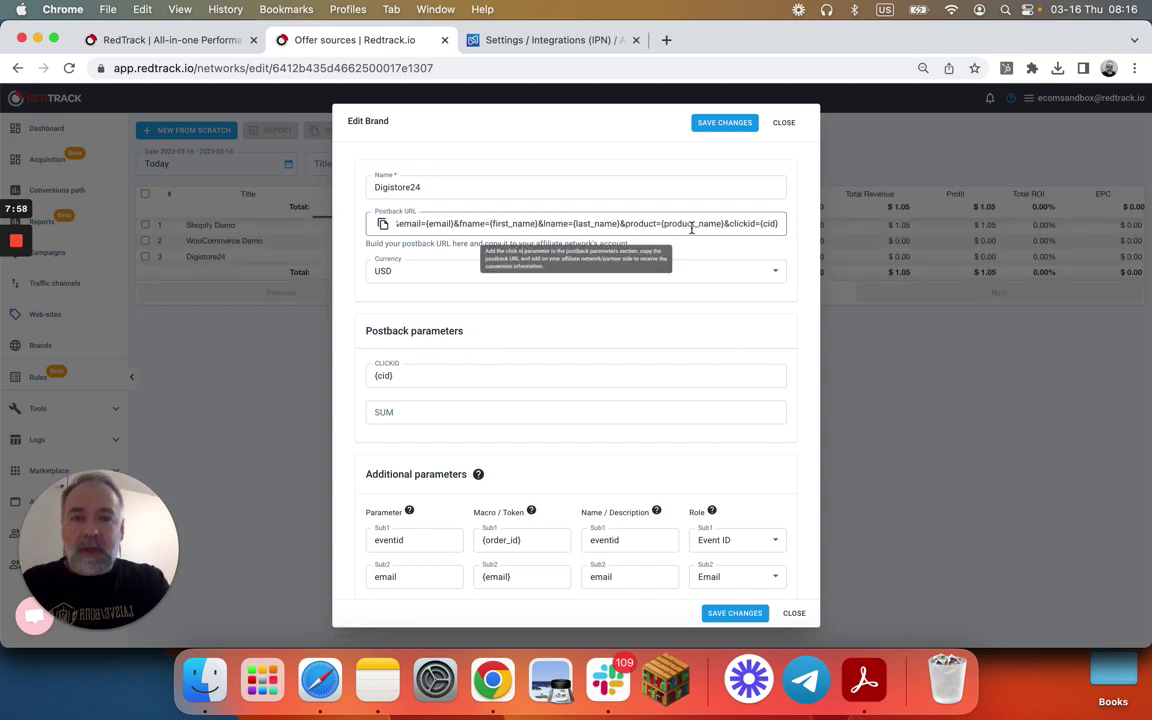
scroll(660, 226, "left", 5)
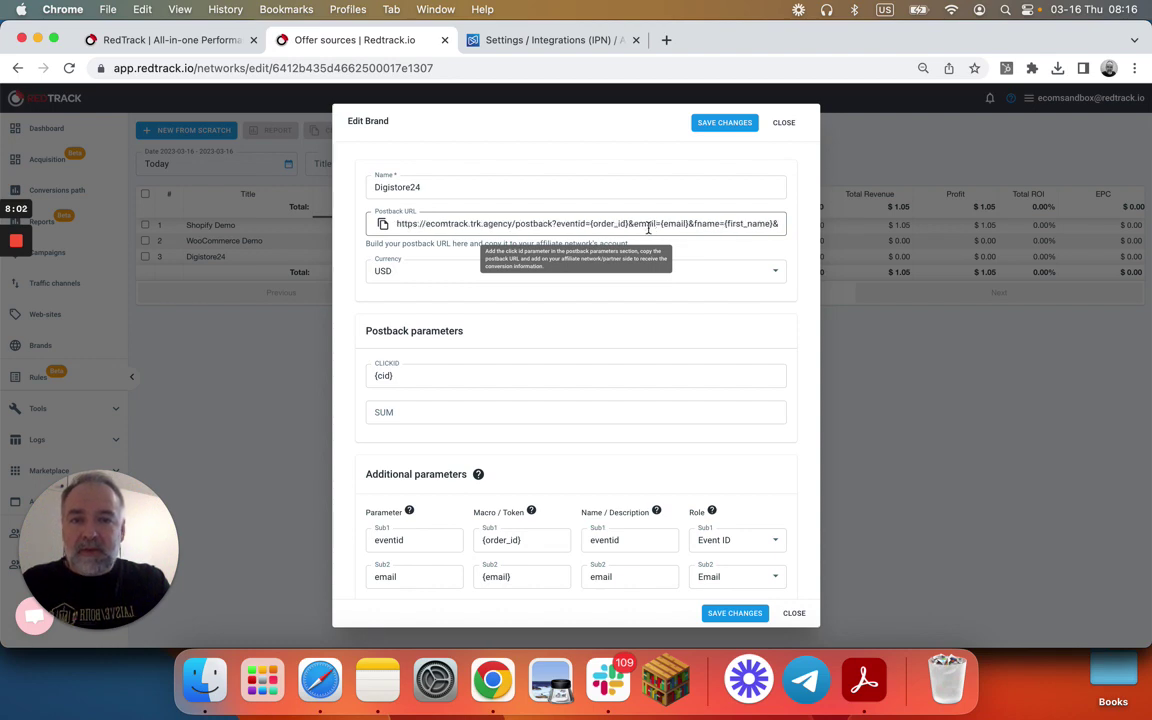
- Copy {amount_vendor} from Digistore24's postback URL for RedTrack's SUM field
left_click(570, 45)
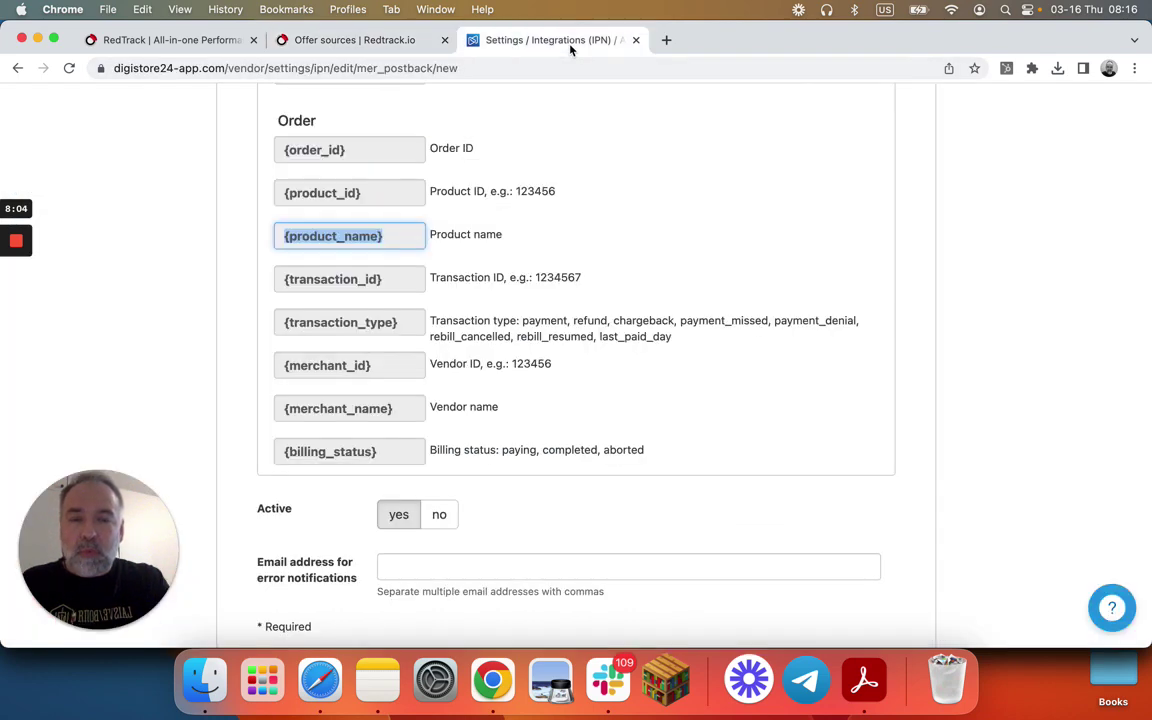
scroll(640, 265, "up", 20)
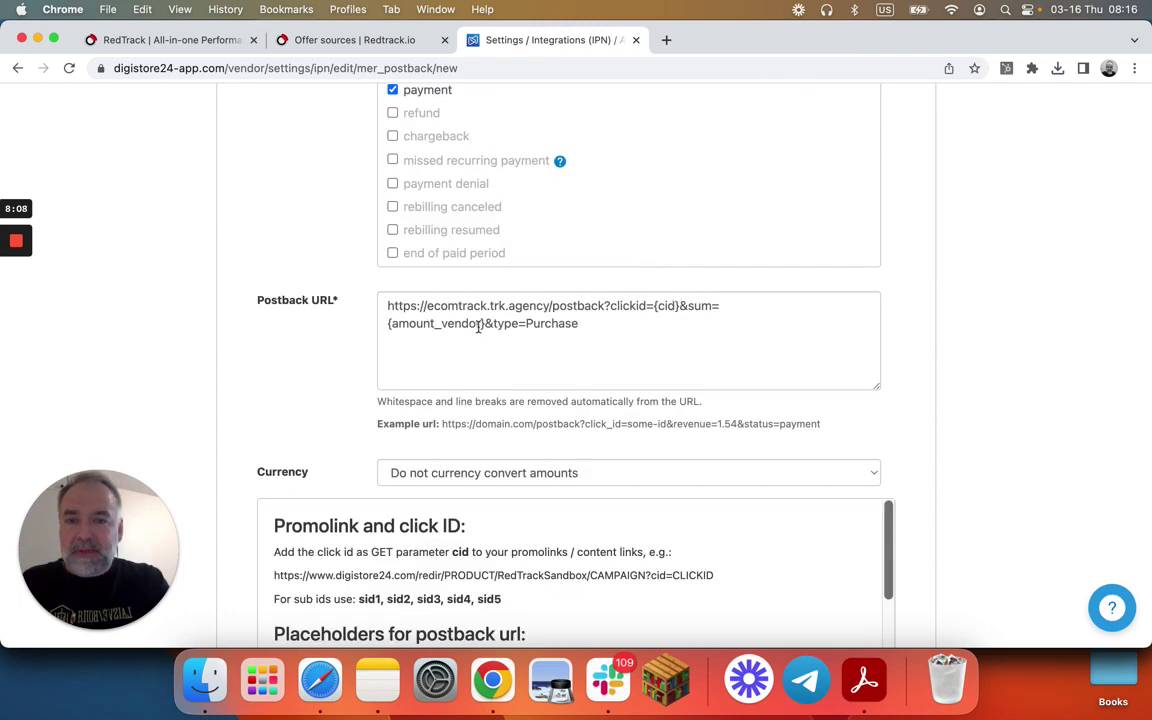
left_click_drag(484, 323, 390, 326)
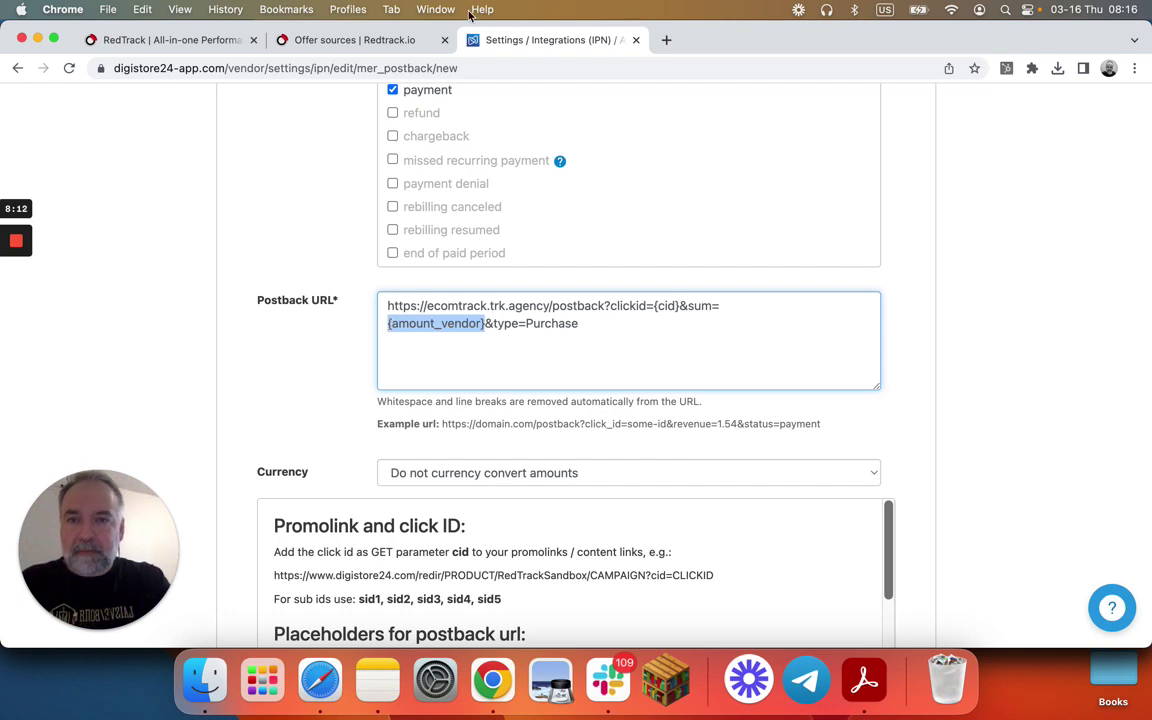
left_click(355, 40)
left_click(406, 411)
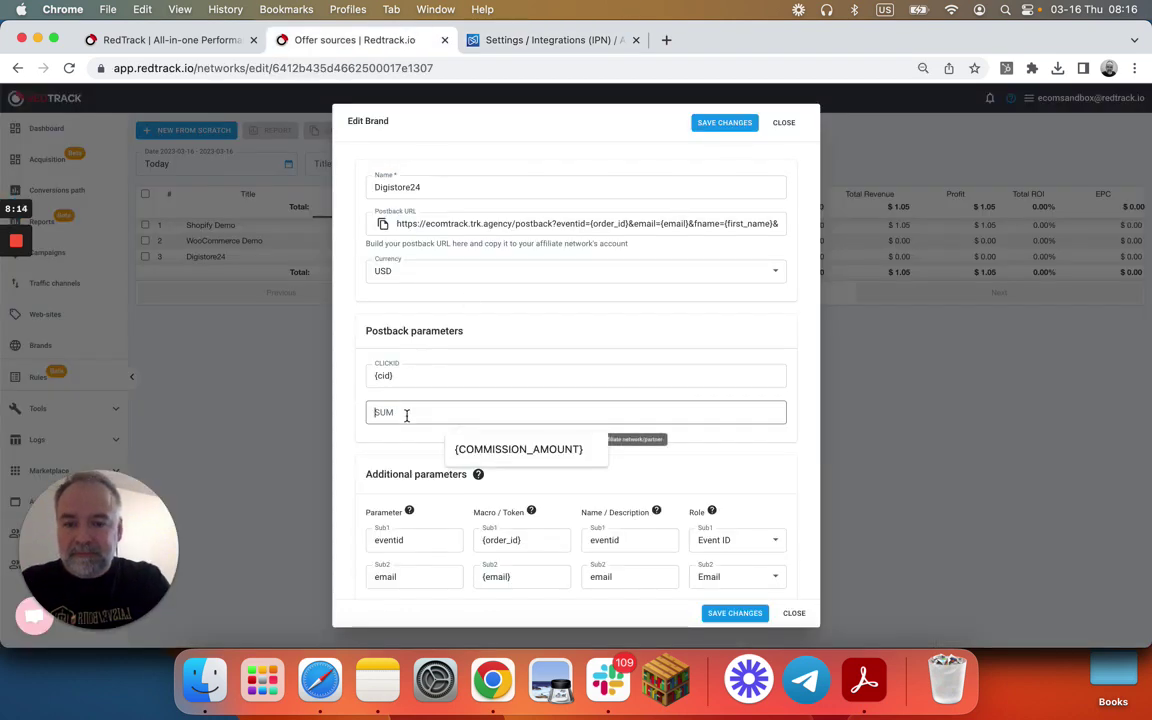
- Set the SUM parameter to {amount_vendor} and expand all additional parameter rows
type("{amount_vendor}")
left_click(465, 376)
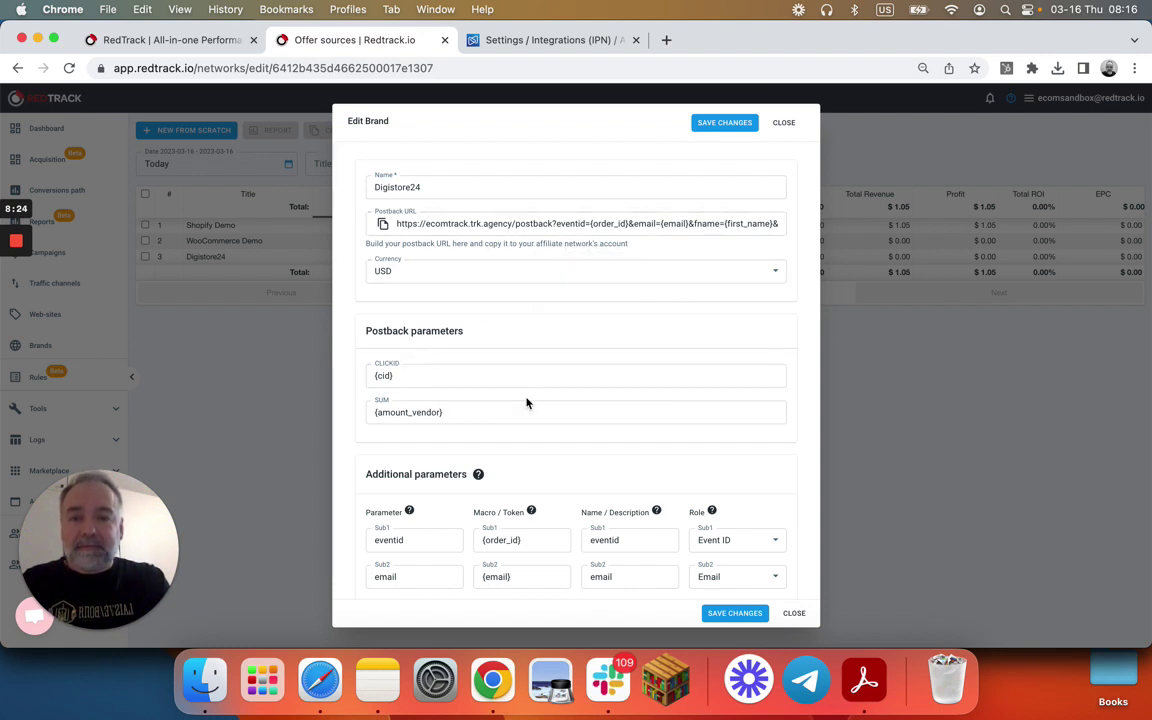
scroll(527, 403, "down", 5)
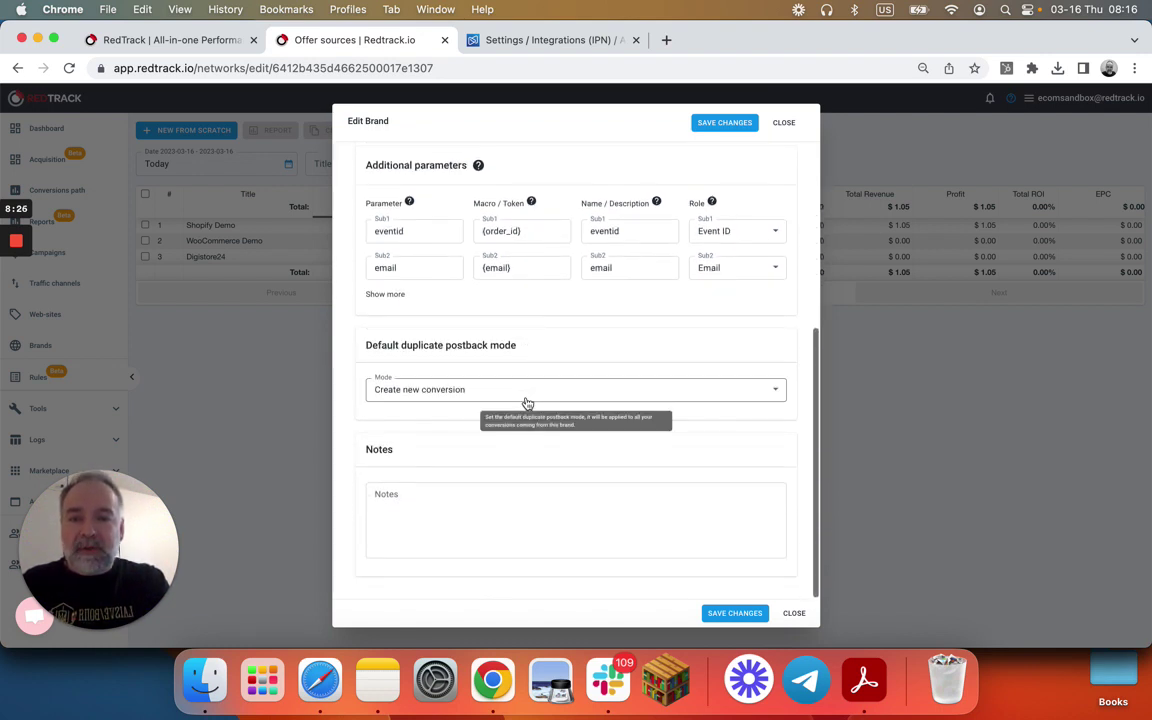
left_click(376, 293)
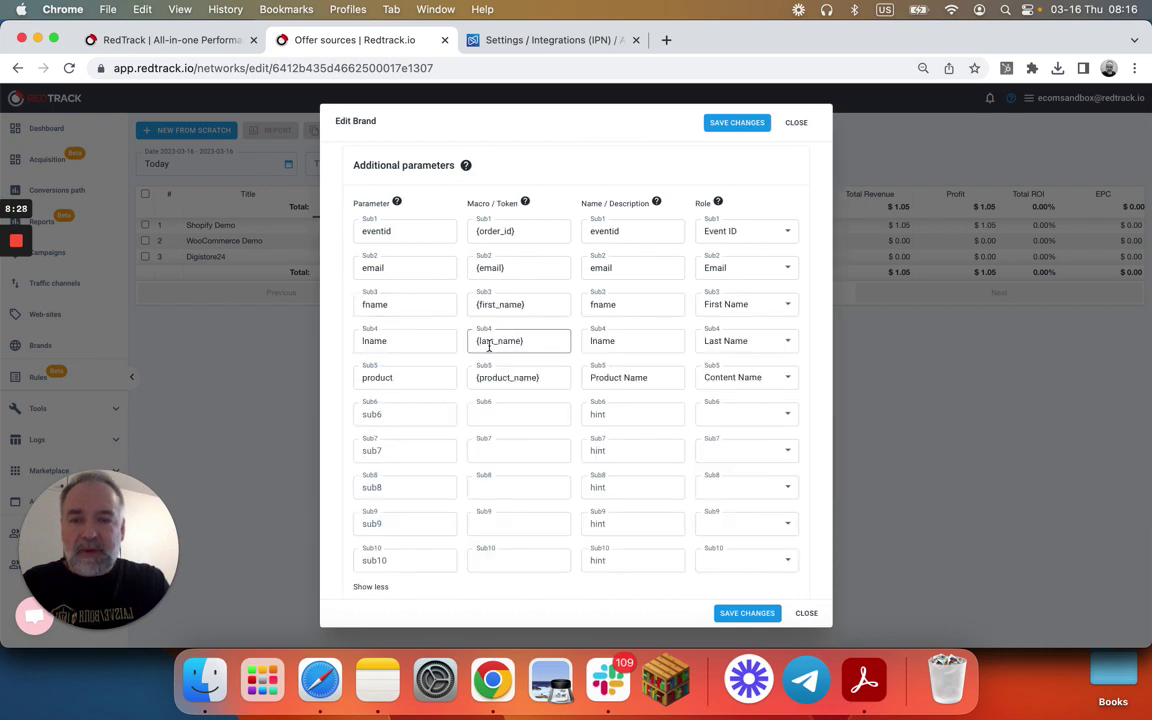
left_click(484, 38)
scroll(530, 365, "down", 2)
- Copy the {order_type} placeholder from Digistore24's placeholder list
scroll(559, 386, "down", 15)
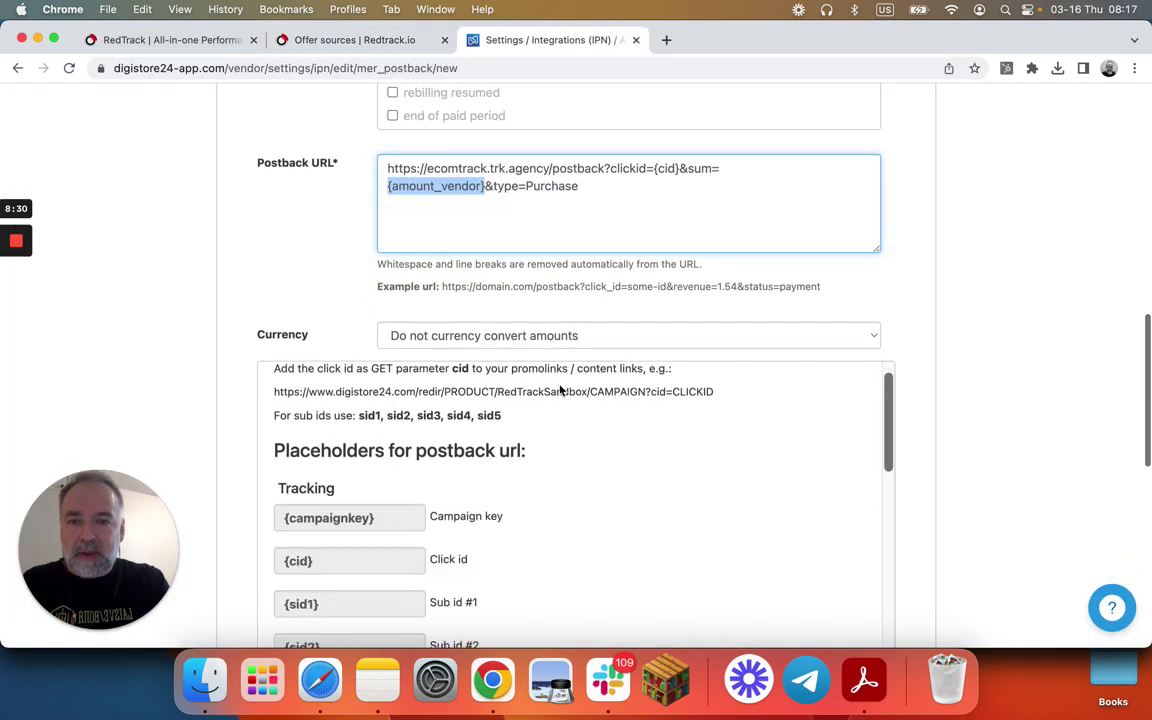
scroll(560, 390, "down", 10)
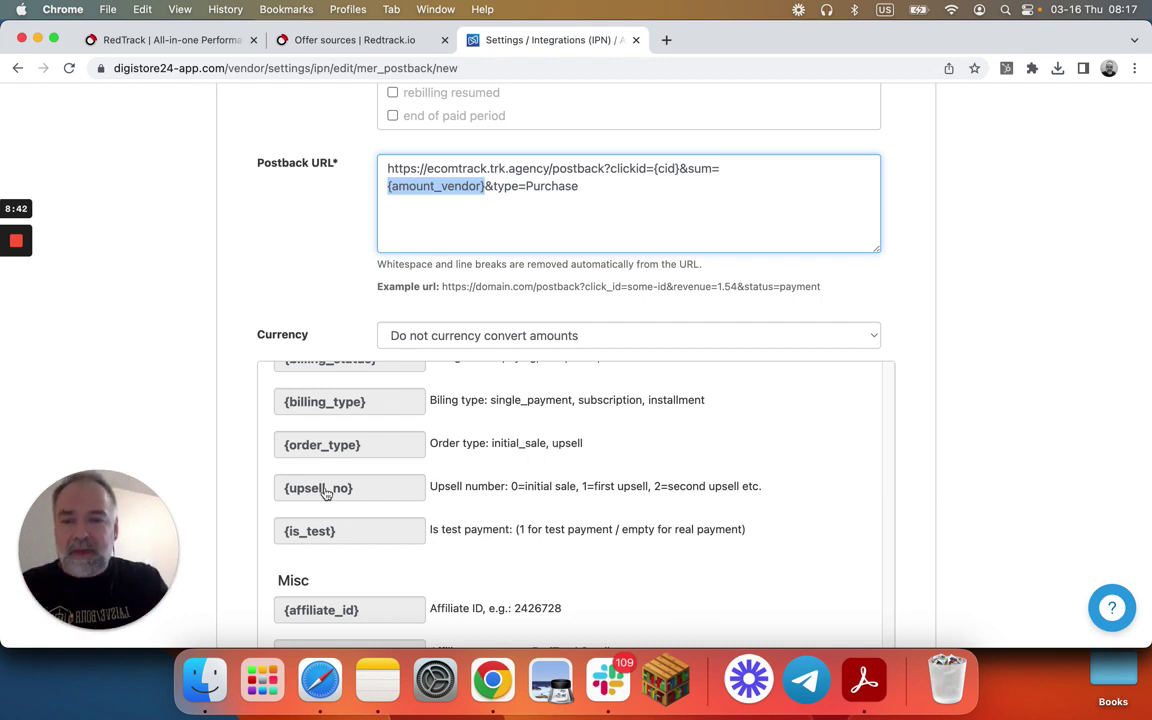
left_click_drag(370, 452, 275, 448)
key("cmd+c")
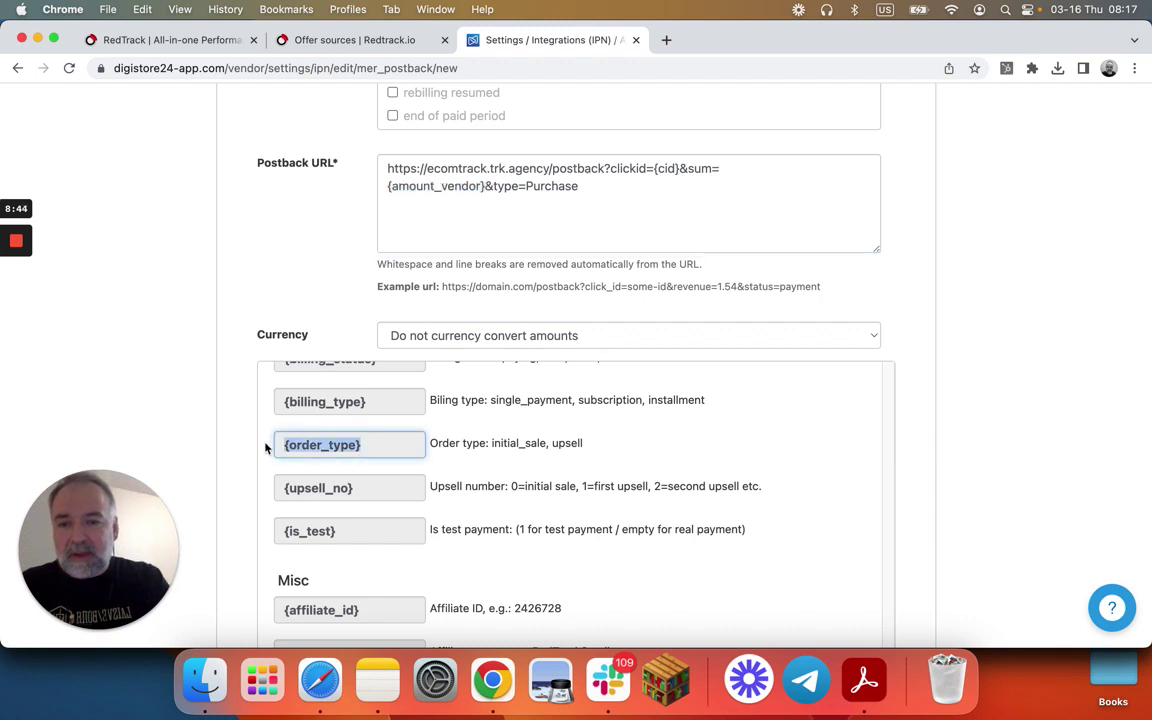
left_click(375, 40)
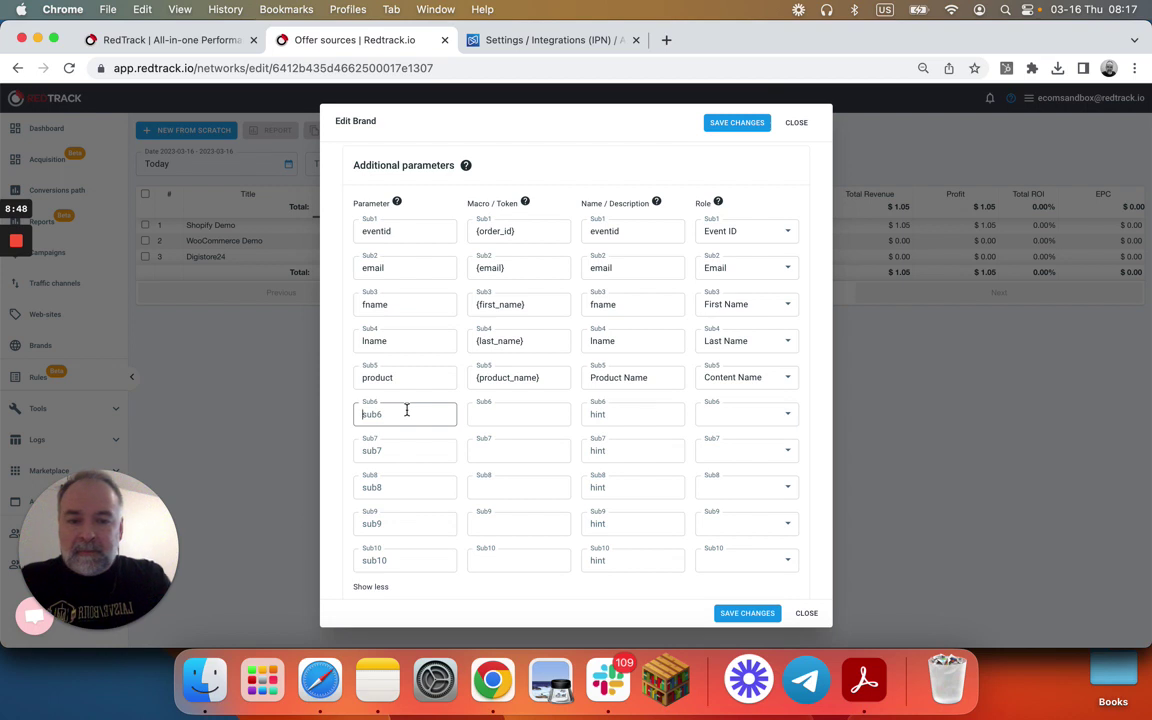
- Set Sub6 to parameter Order with token {order_type} and description Order Type
type("Order")
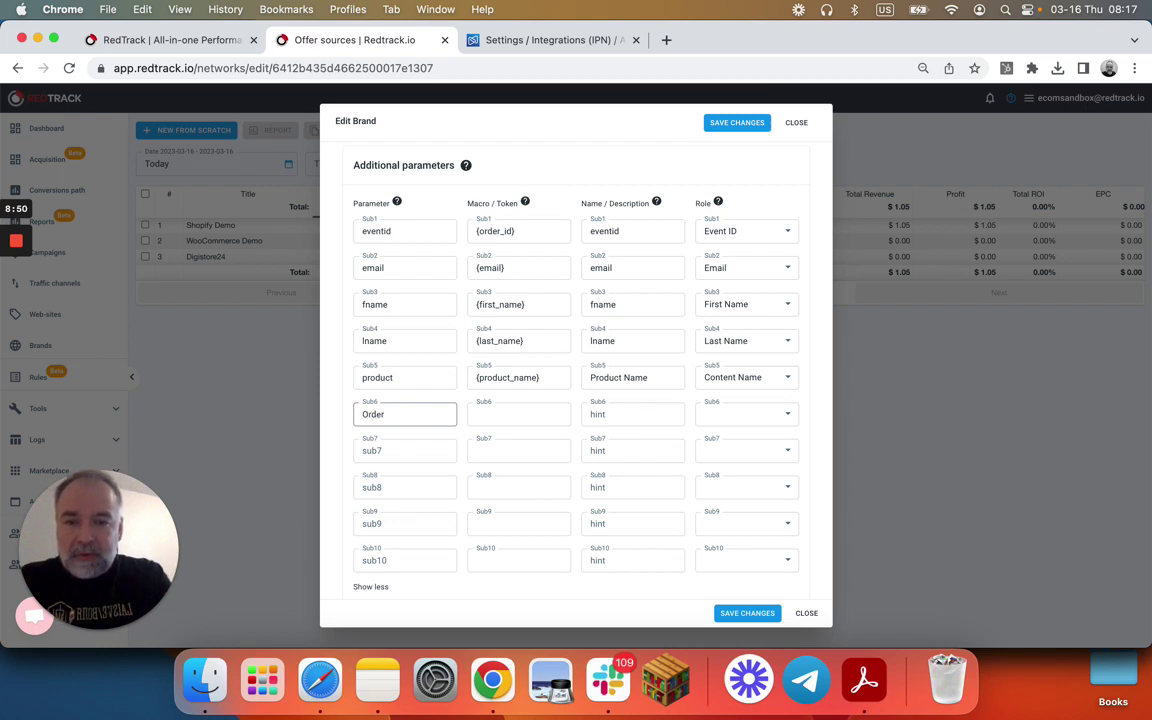
left_click(513, 415)
key("cmd+v")
left_click(631, 413)
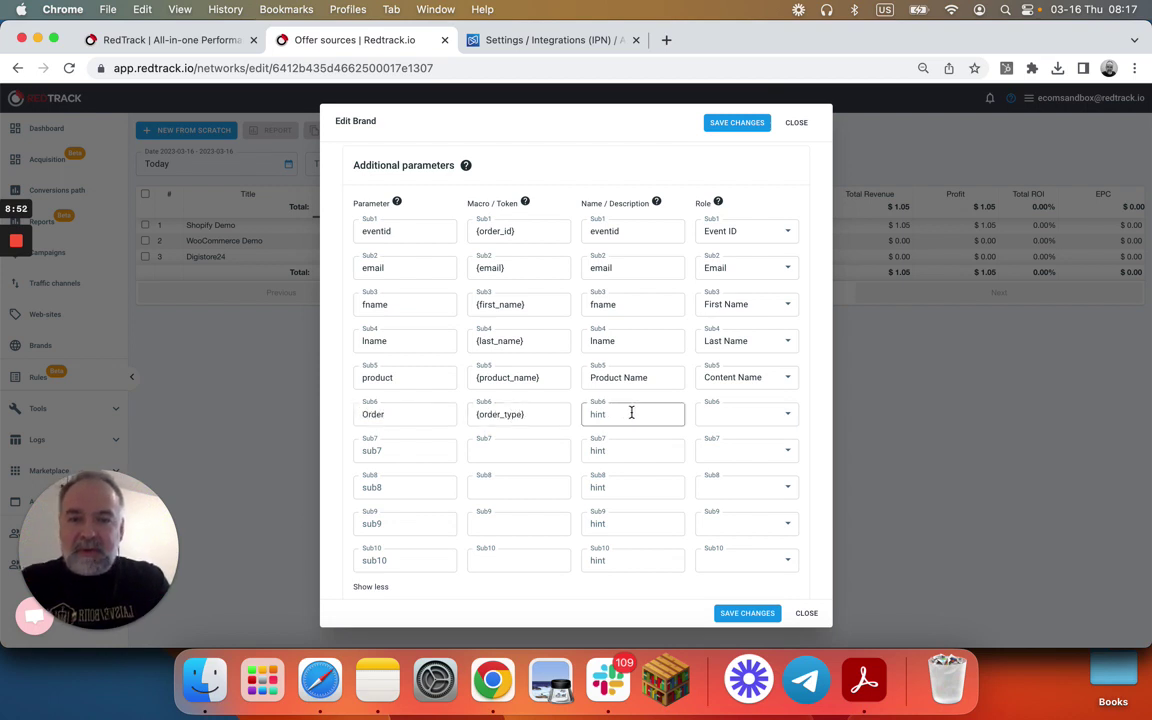
type("Order Type")
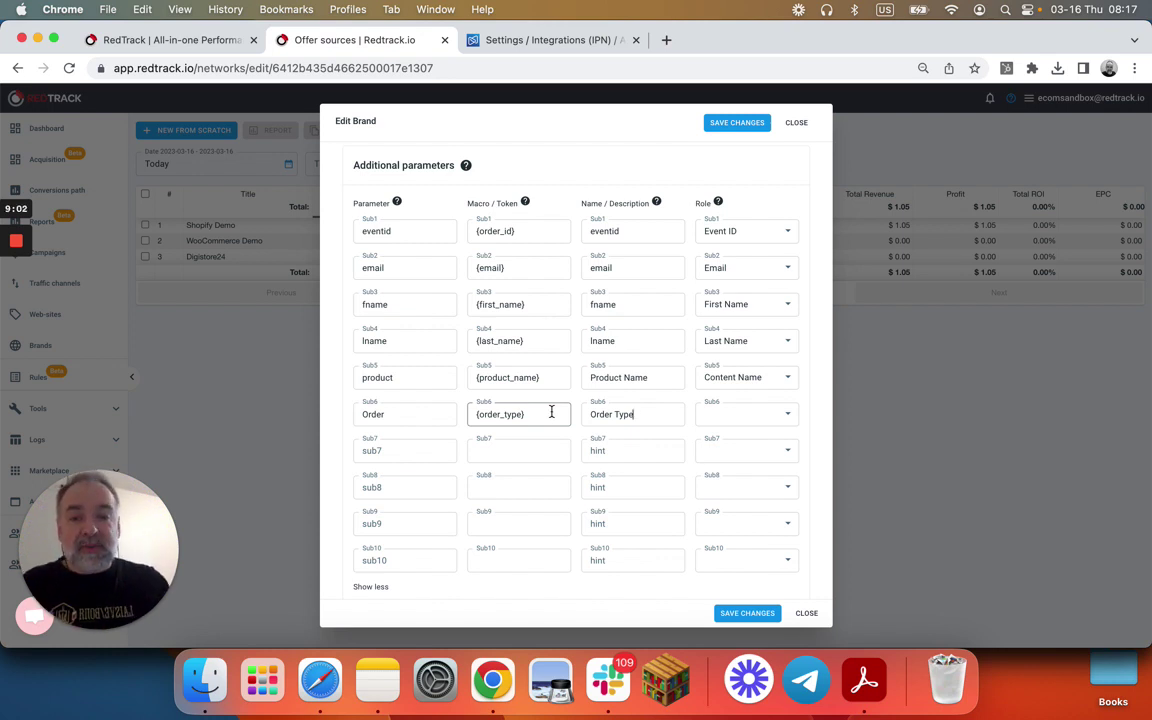
- Name Sub7 Uplsells and copy the {upsell_no} placeholder from Digistore24
left_click(424, 449)
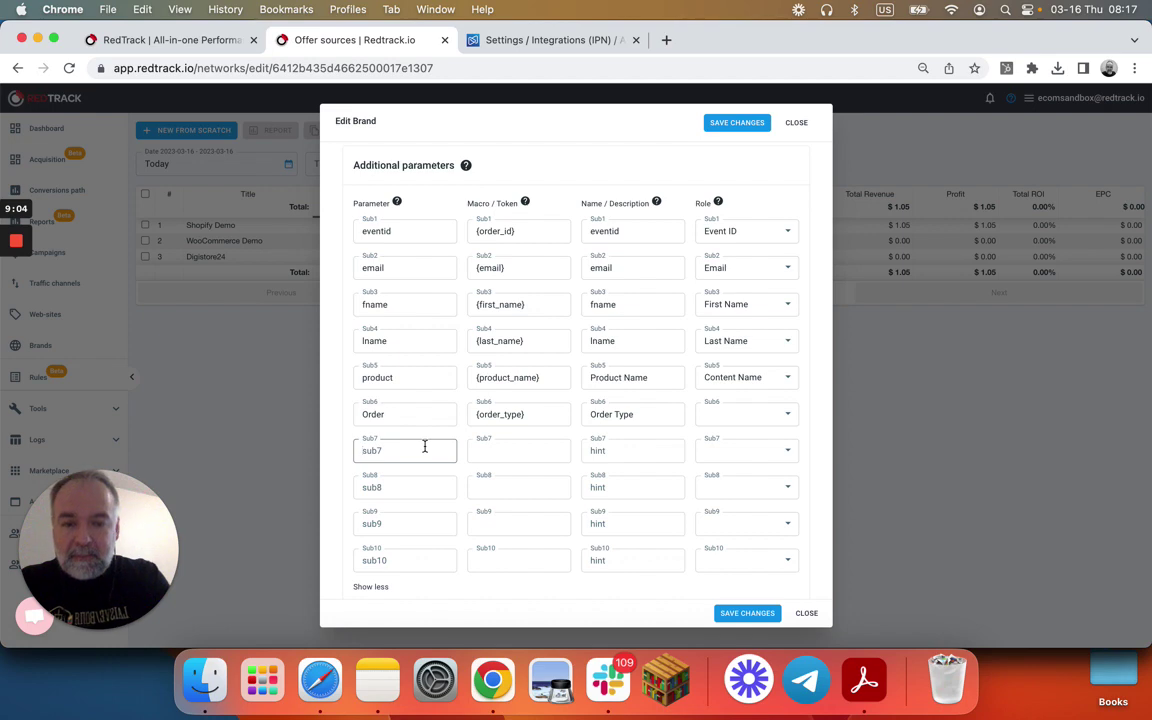
type("Upsells")
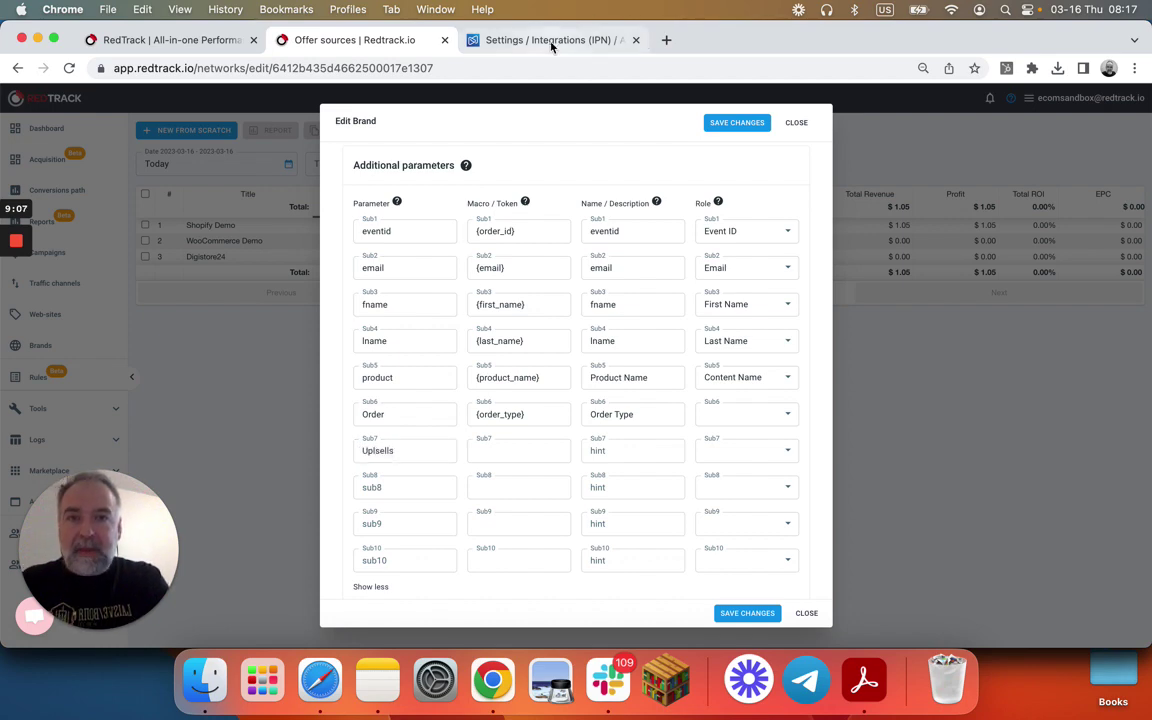
left_click(545, 40)
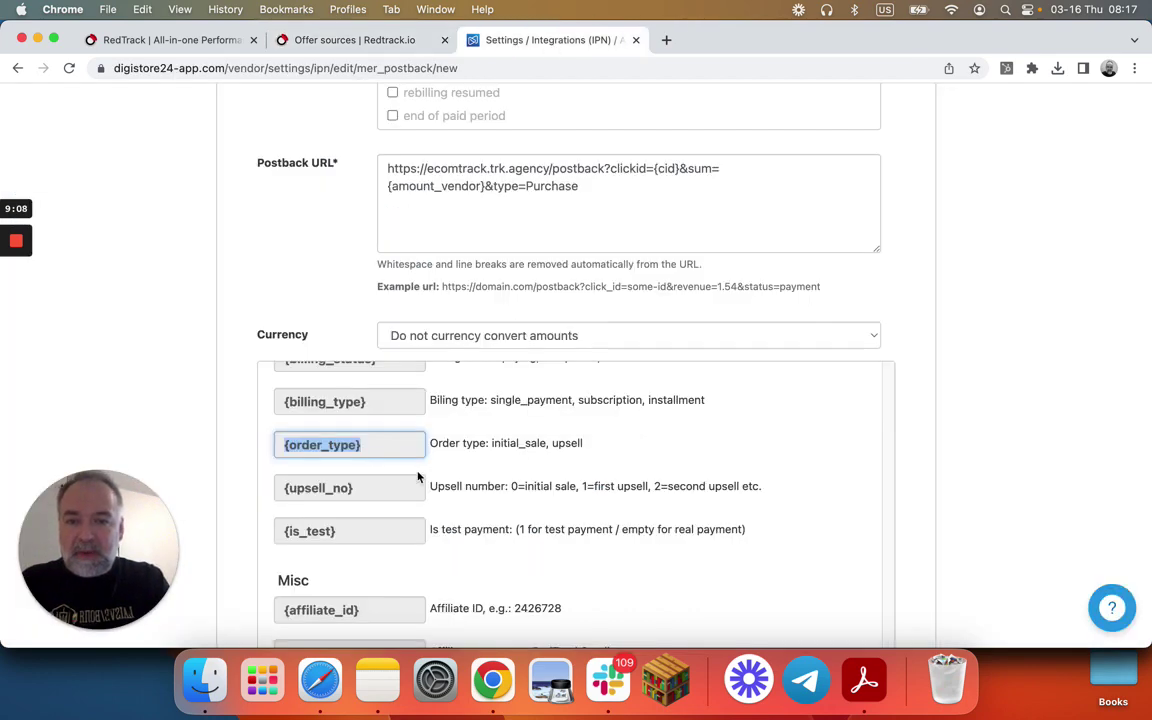
left_click_drag(376, 493, 275, 487)
key("super+c")
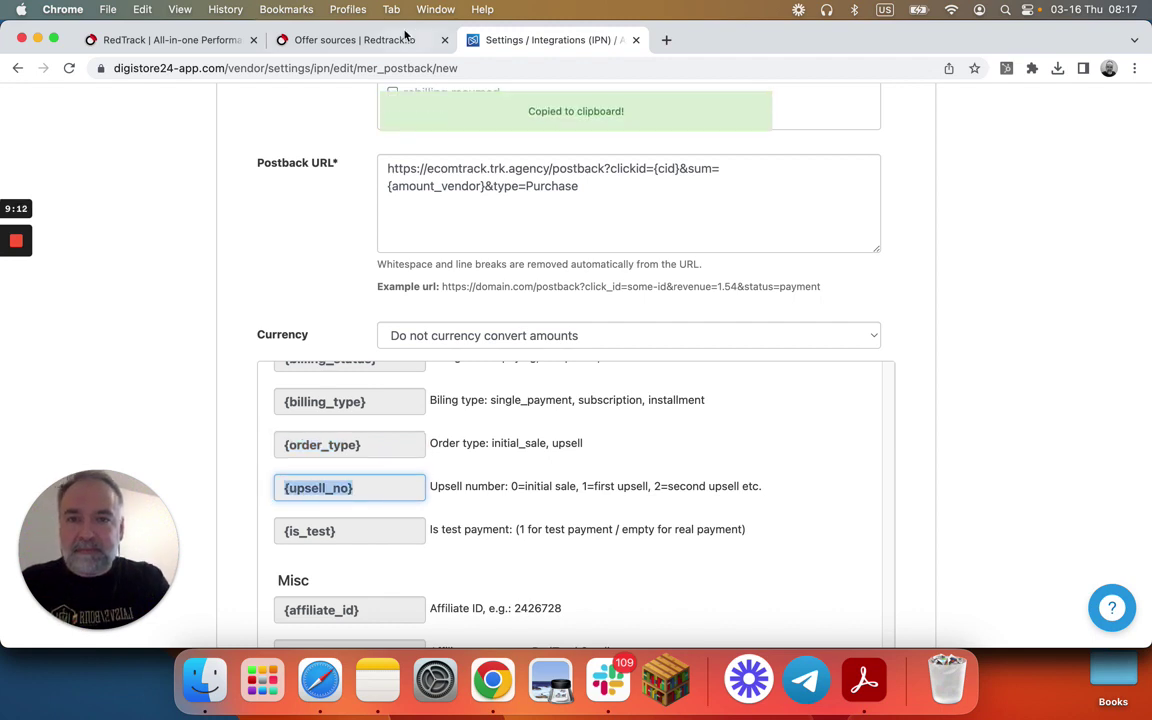
left_click(405, 36)
left_click(502, 451)
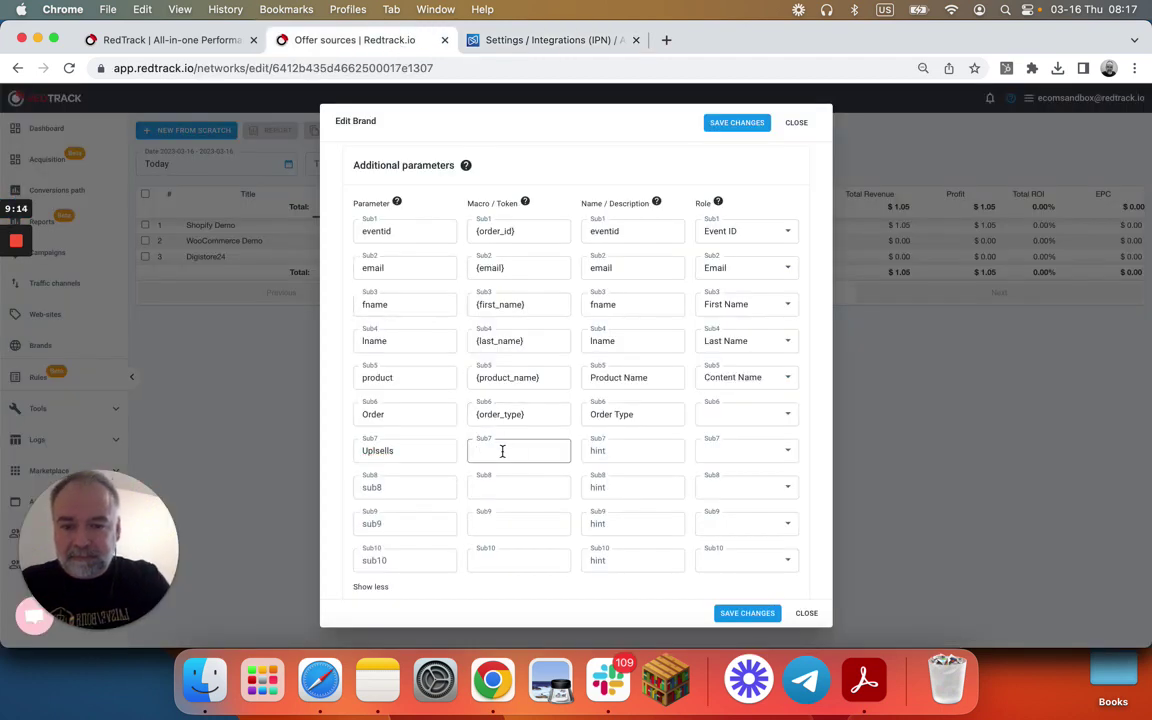
- Give Sub7 the token {upsell_no} and the description Upsells
key("super+v")
left_click(619, 450)
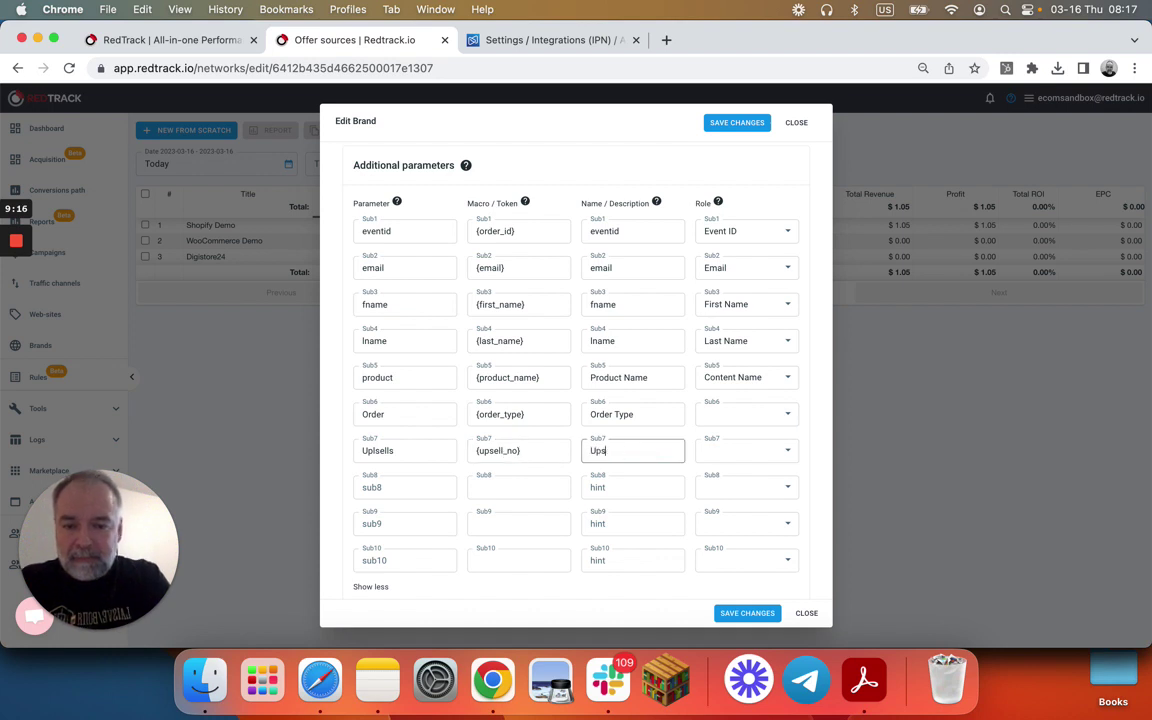
left_click(545, 452)
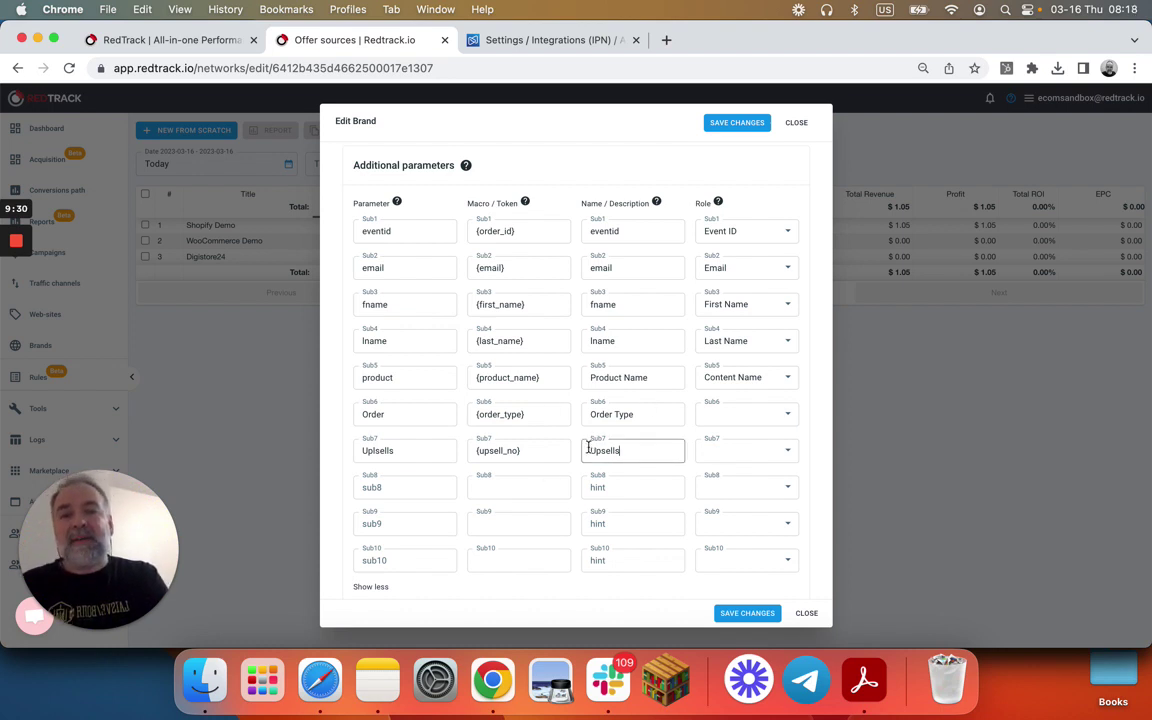
left_click(527, 40)
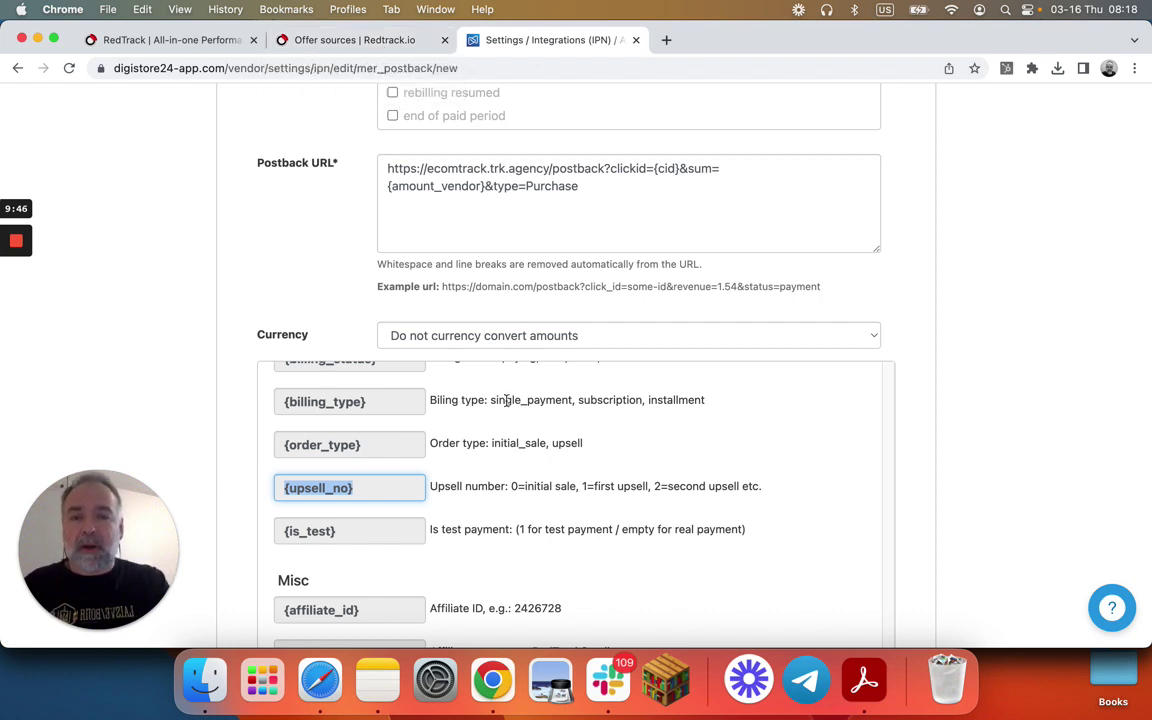
- Compare Digistore24's postback URL and placeholders against the RedTrack brand's Sub1–Sub7 parameters
scroll(487, 405, "up", 1)
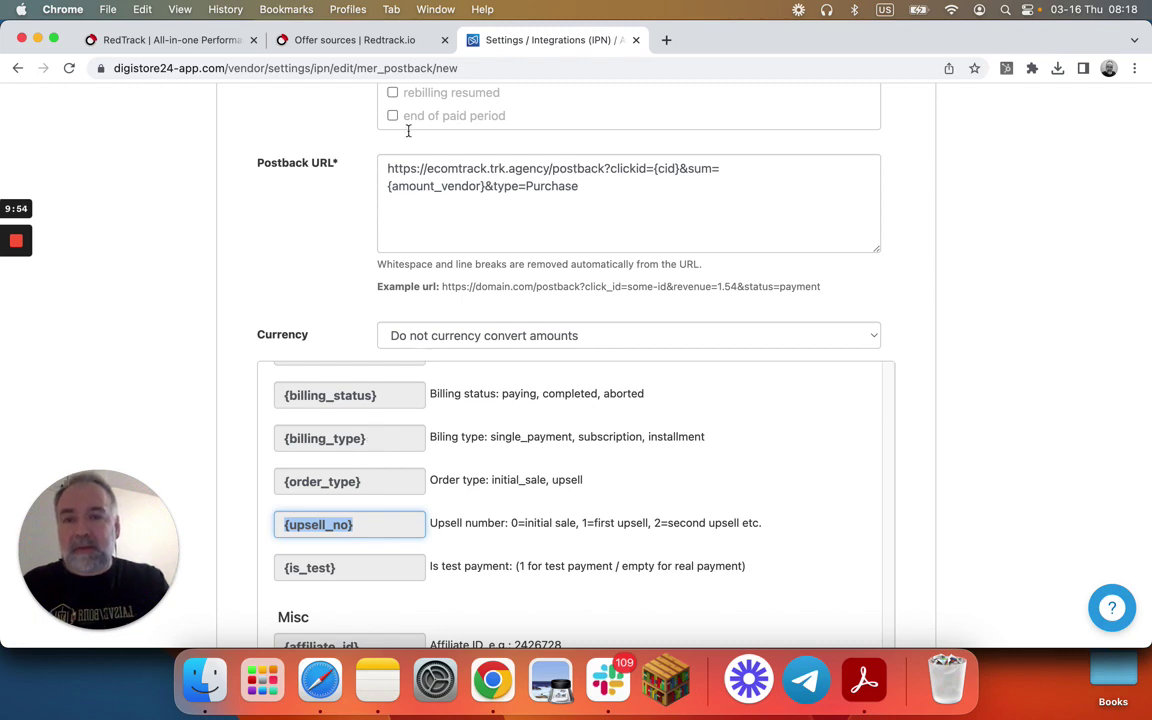
left_click(386, 45)
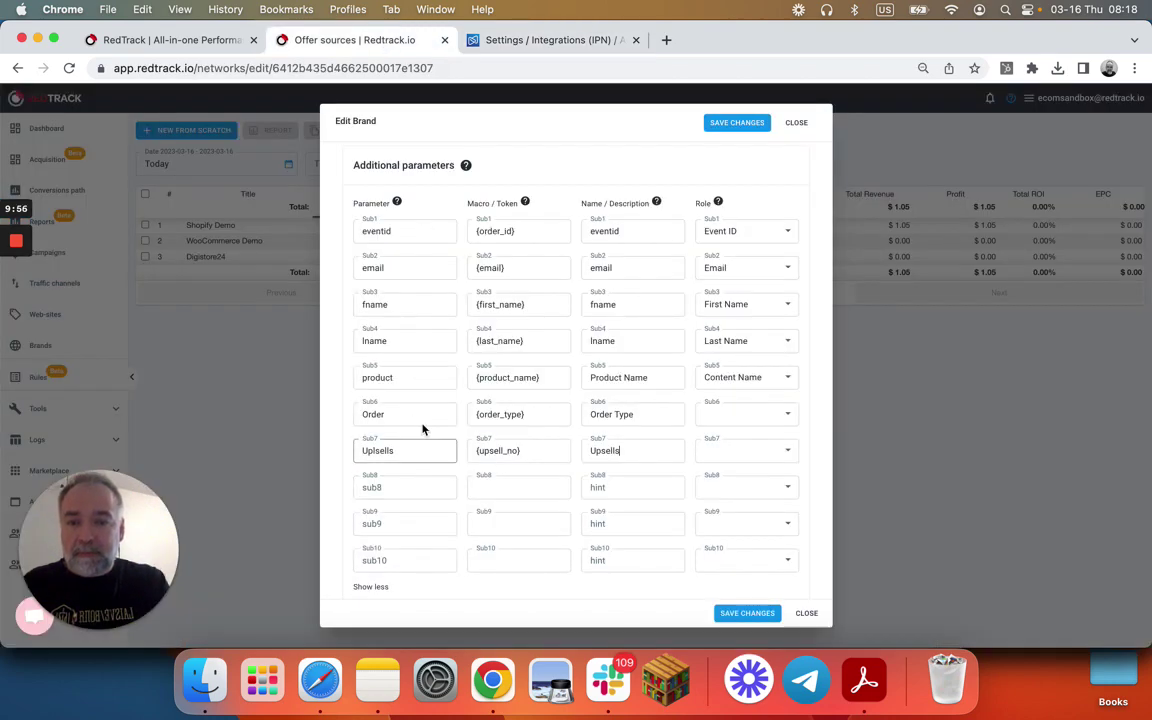
left_click(486, 40)
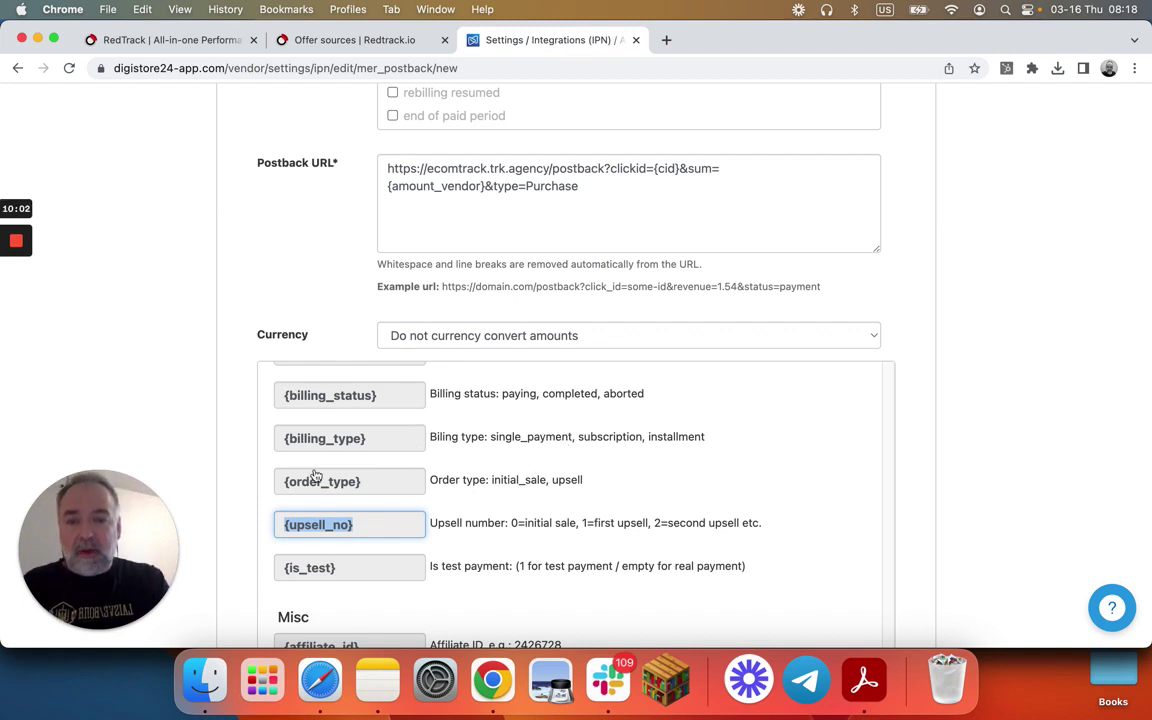
scroll(458, 410, "up", 1)
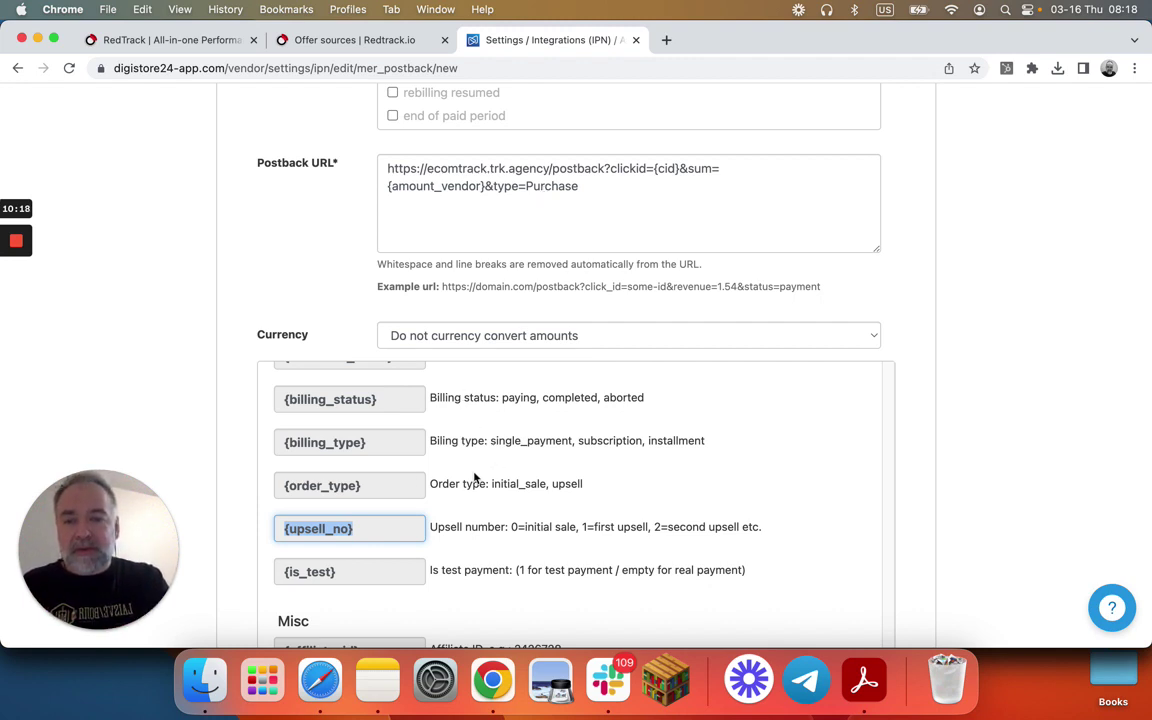
left_click(380, 40)
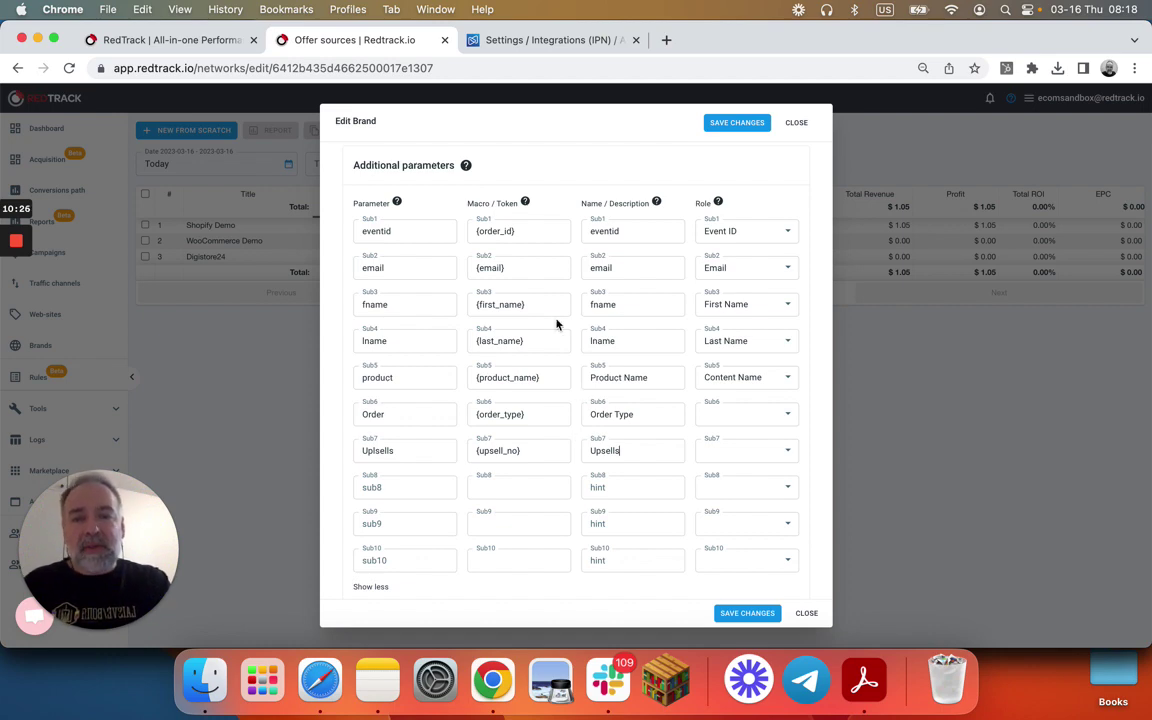
left_click(545, 40)
scroll(560, 235, "up", 5)
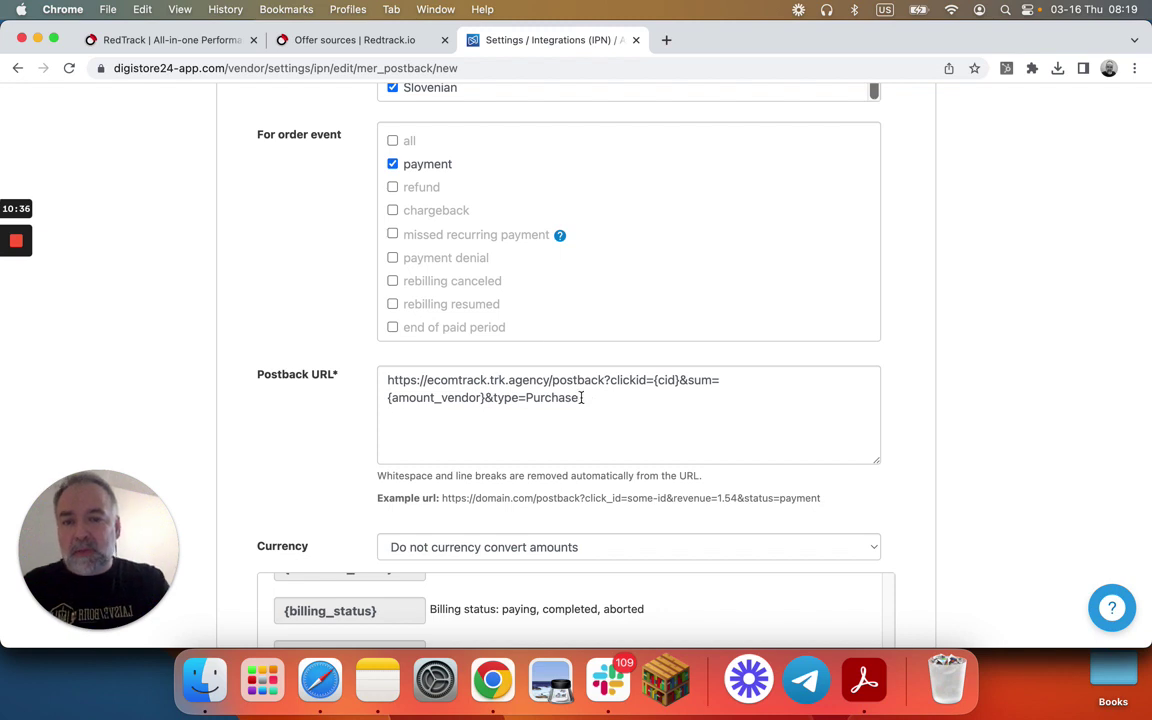
left_click(385, 40)
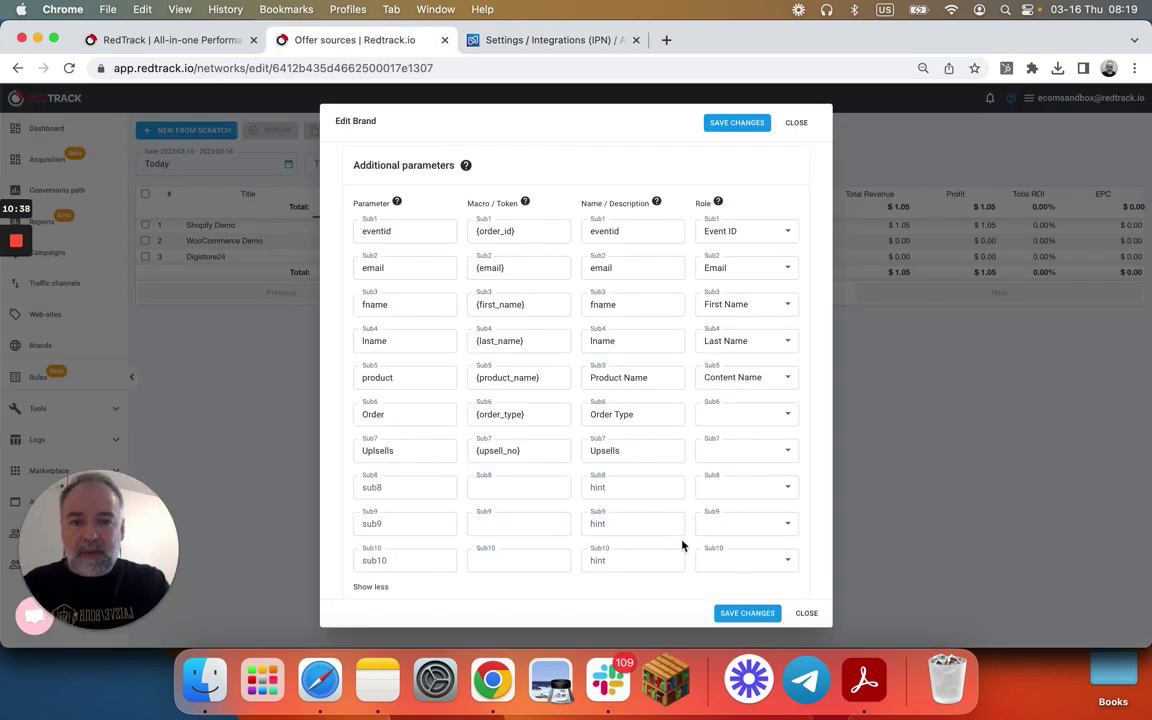
- Save the Digistore24 brand, then copy its postback URL with Order={order_type} and Uplsells={upsell_no}
left_click(737, 608)
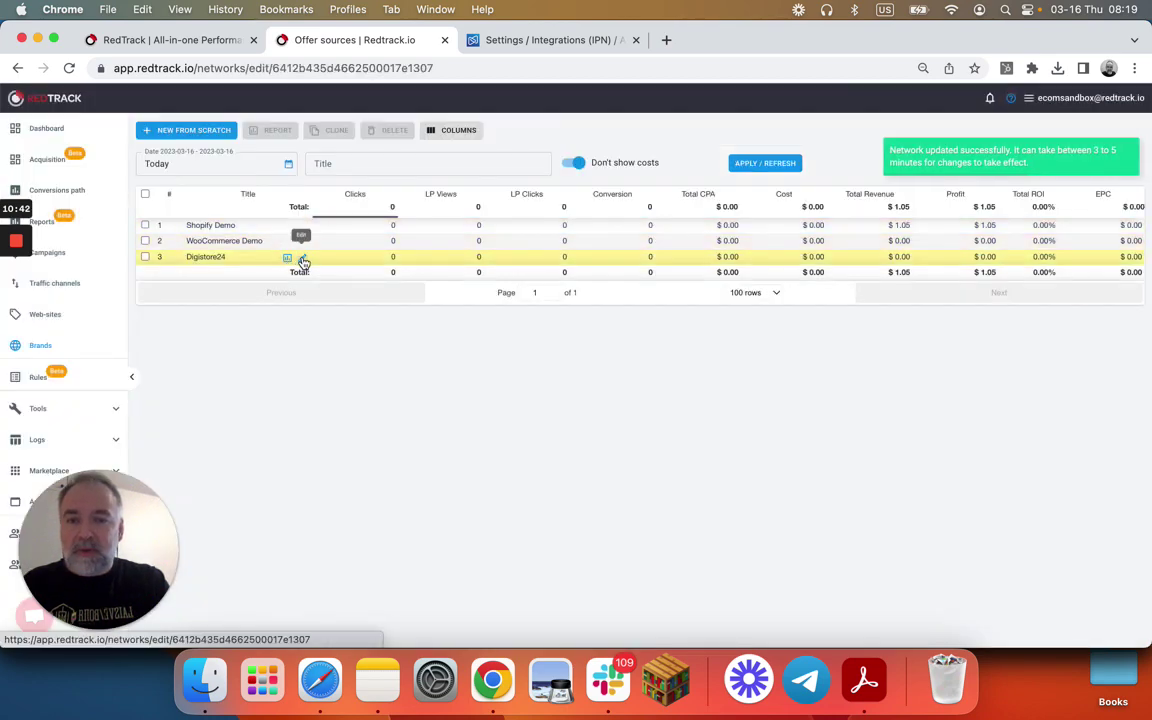
left_click(301, 257)
scroll(576, 224, "right", 10)
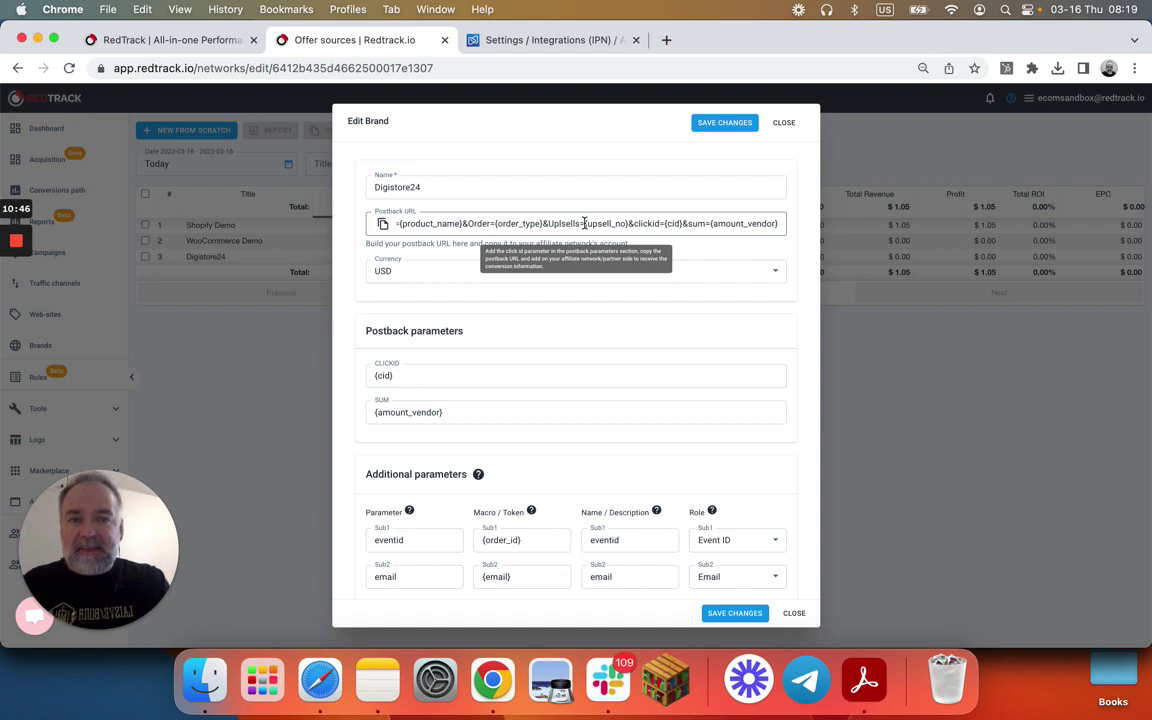
left_click(383, 225)
- Paste RedTrack's full postback URL into Digistore24's Postback URL field, then return to redtrack.io
left_click(540, 40)
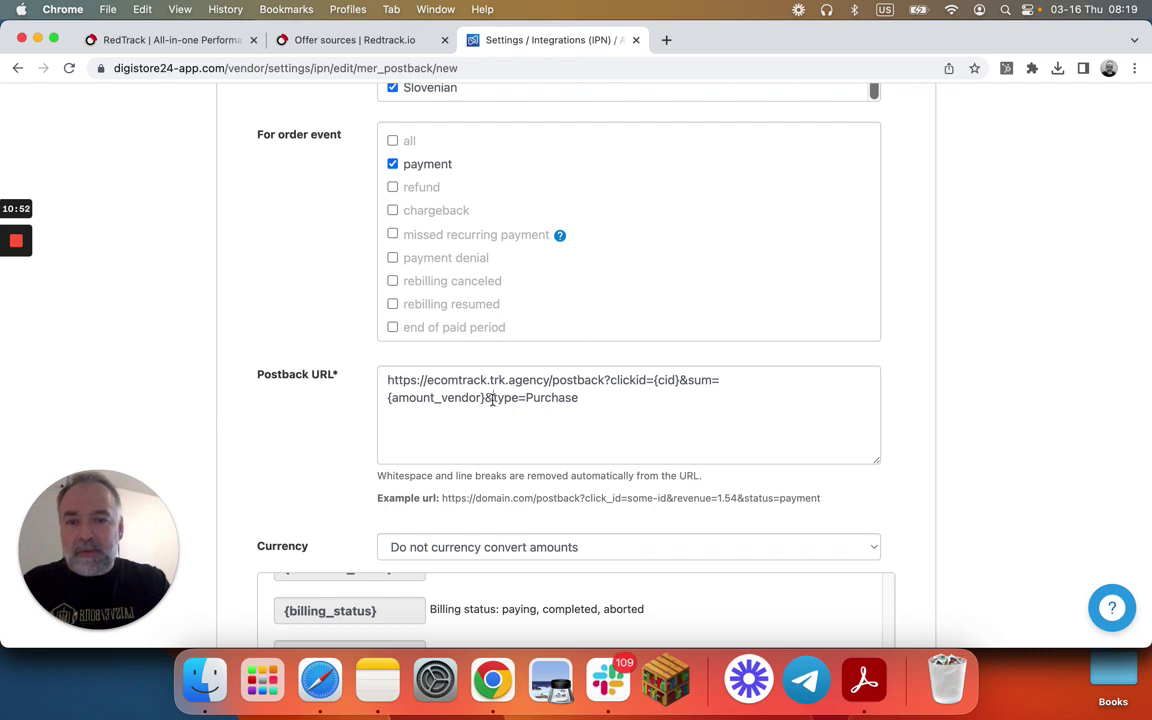
left_click_drag(493, 397, 382, 384)
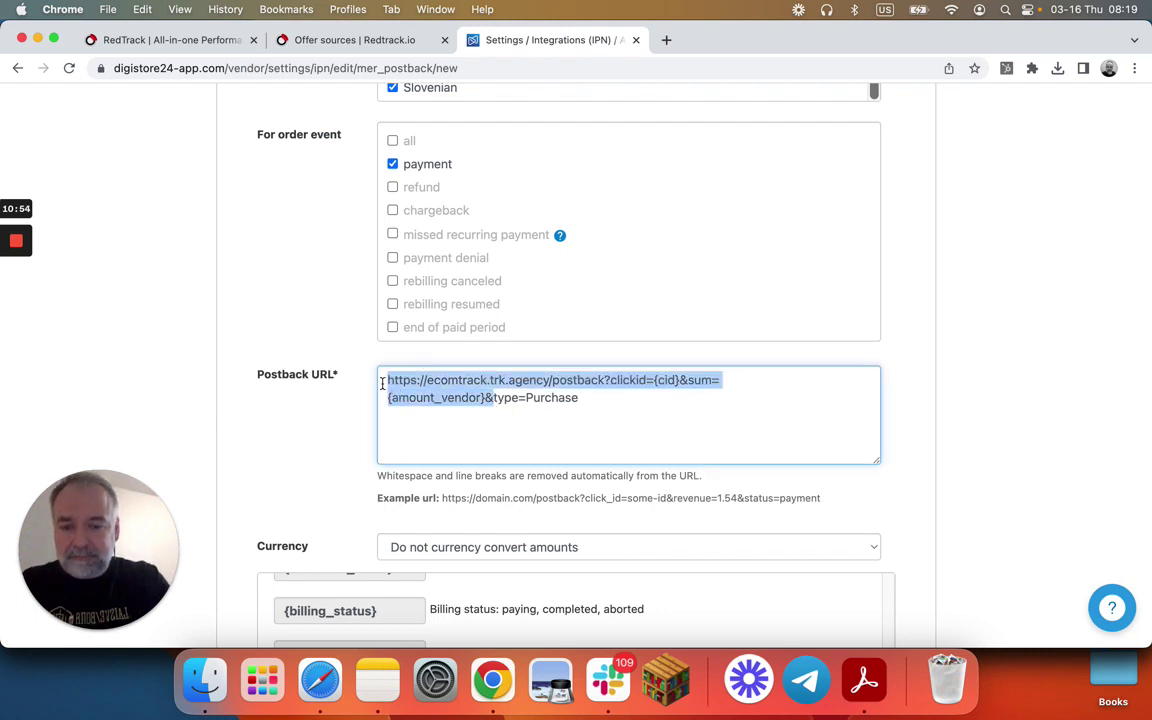
key("super+v")
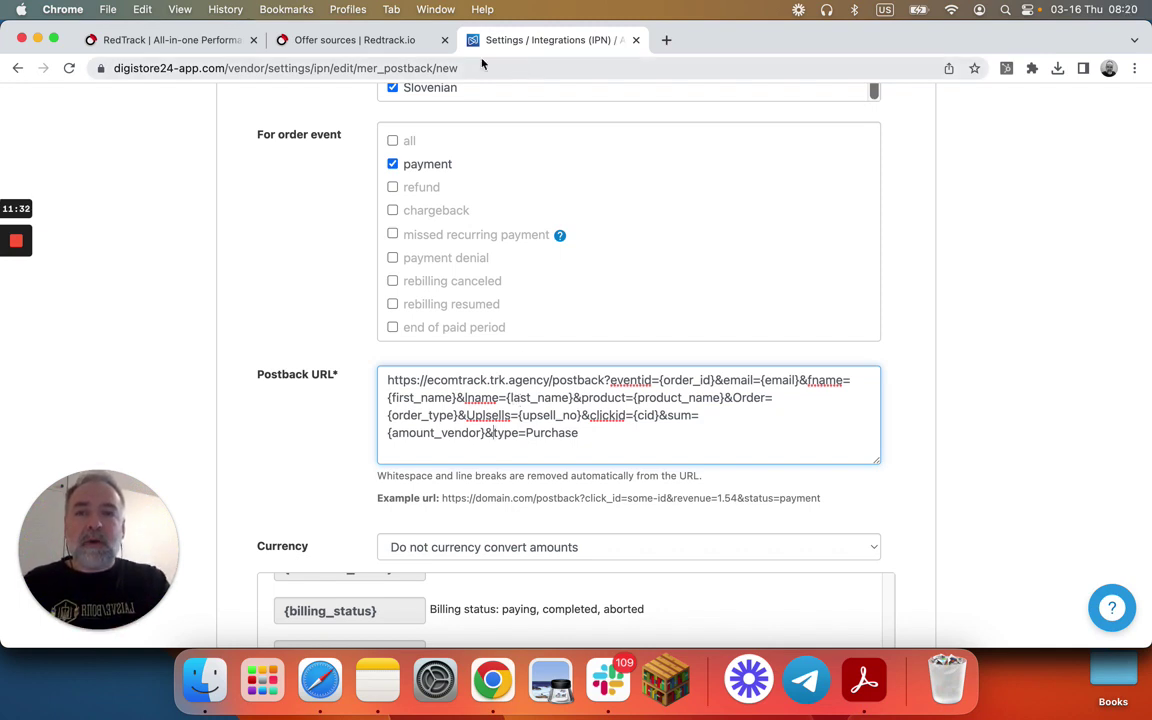
scroll(480, 107, "up", 10)
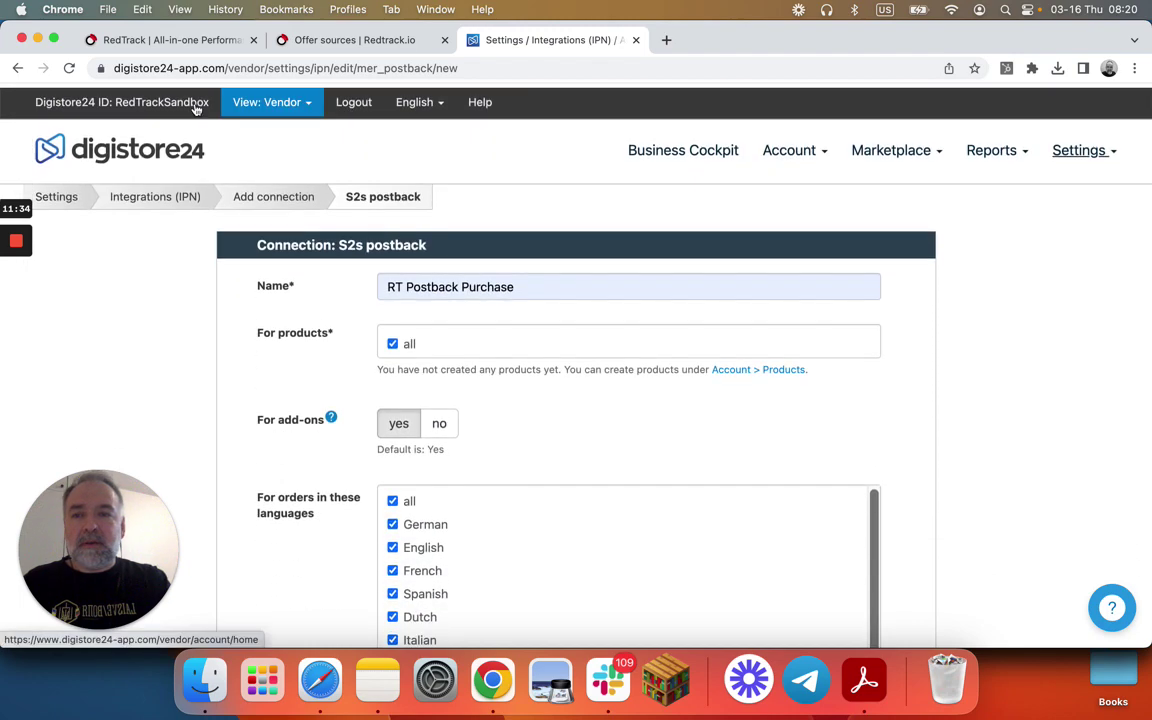
left_click(172, 38)
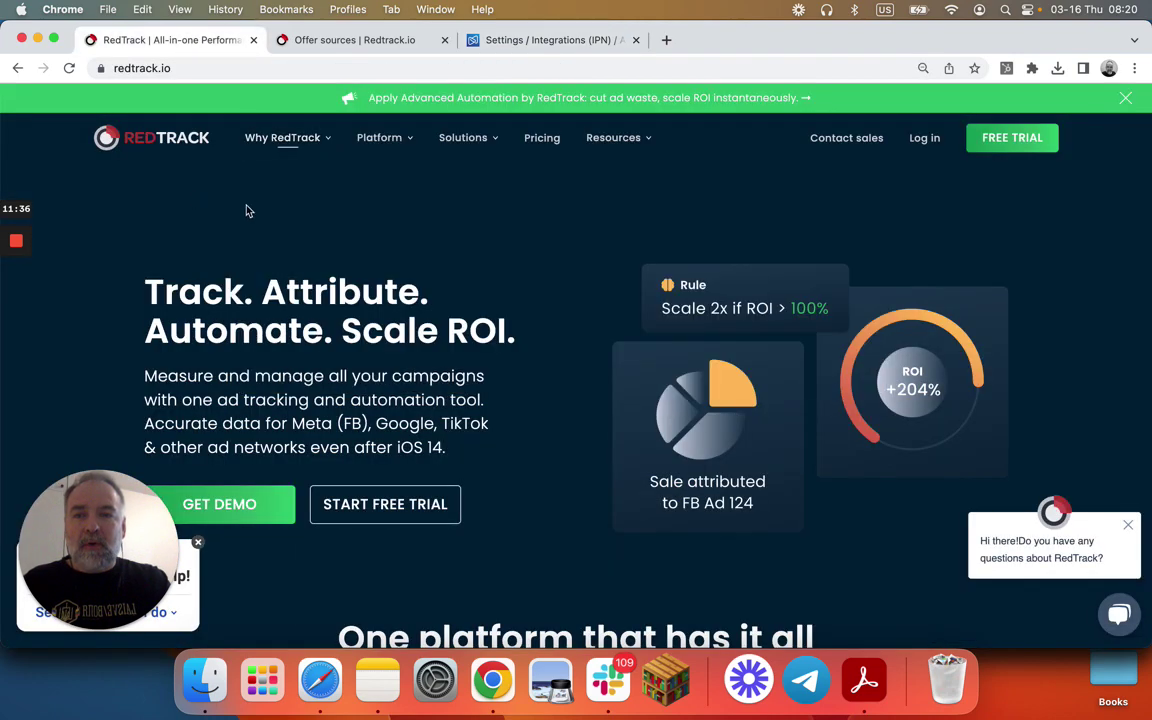